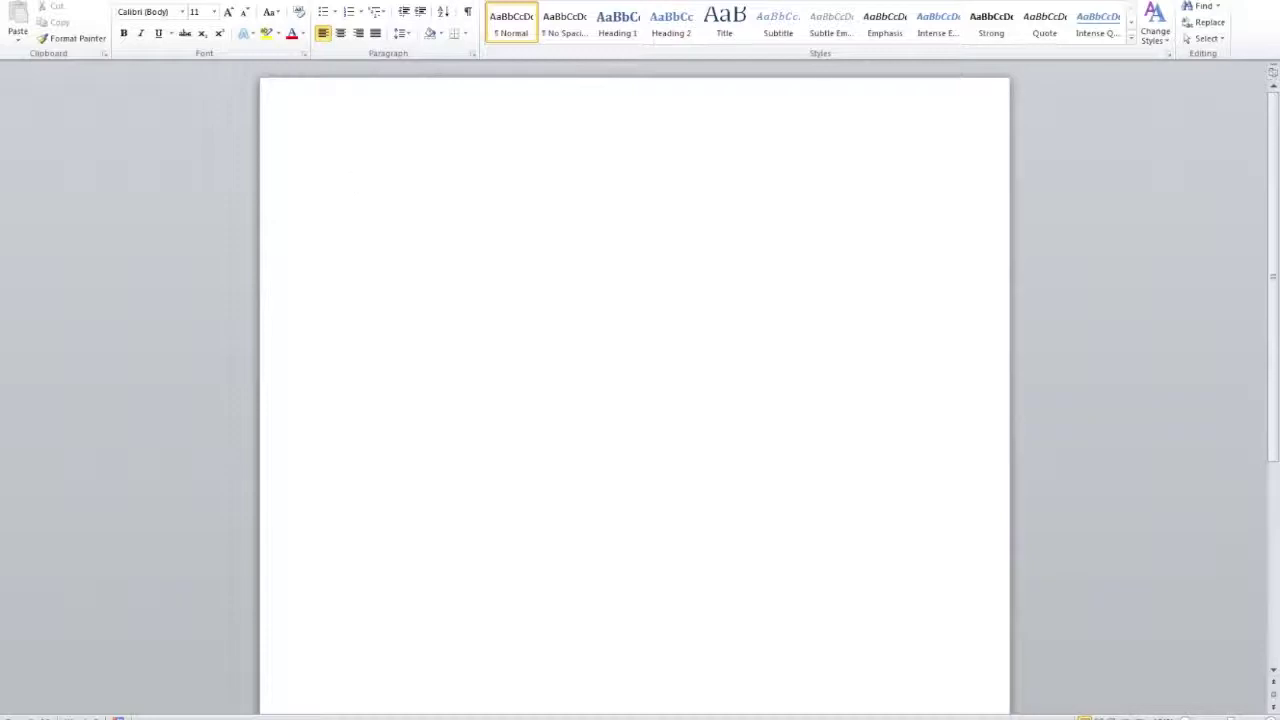
Enter the section headings Abstract, Introduction, Materials and Methods, and Results on separate lines of the blank document
type("Absctra")
key("BackSpace")
key("BackSpace")
key("BackSpace")
key("BackSpace")
key("BackSpace")
type("stract")
key("Return")
key("Return")
type("Introduction")
key("Return")
type("Materials and Methods")
key("Return")
key("Return")
type("Results")
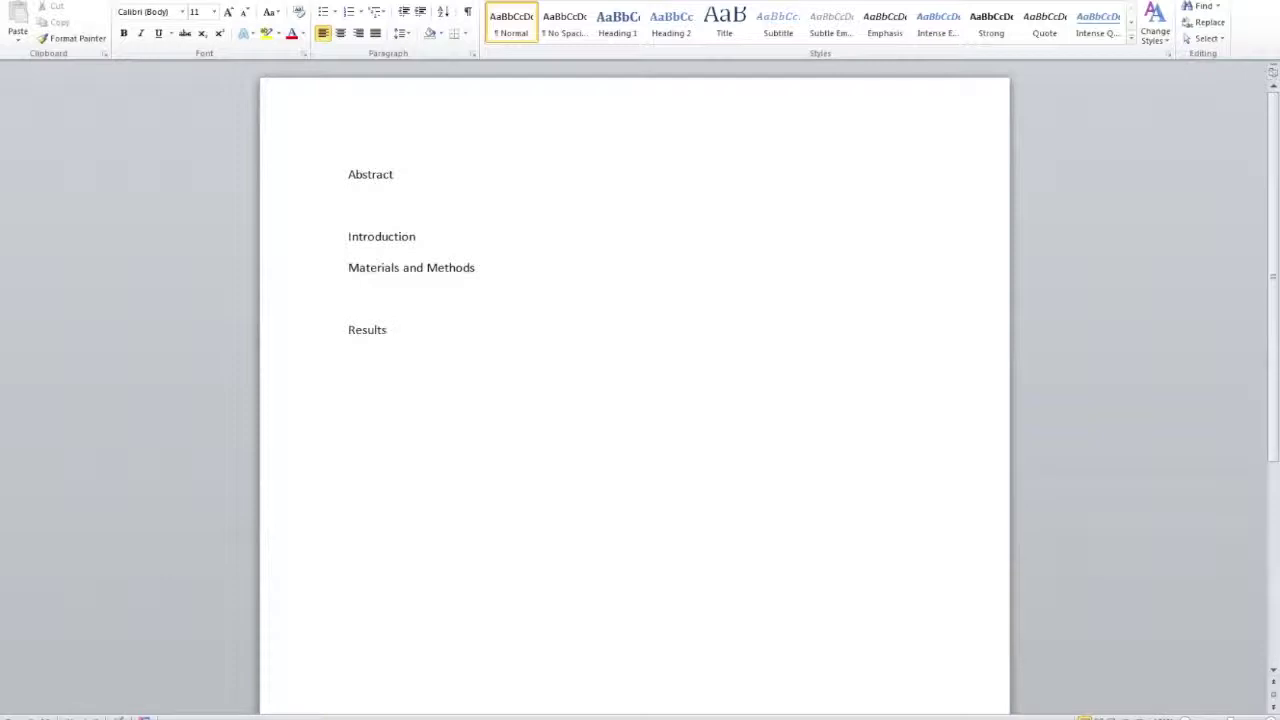
Delete the blank lines between Materials and Methods and Results and between Abstract and Introduction
left_click(381, 300)
key("BackSpace")
left_click(357, 206)
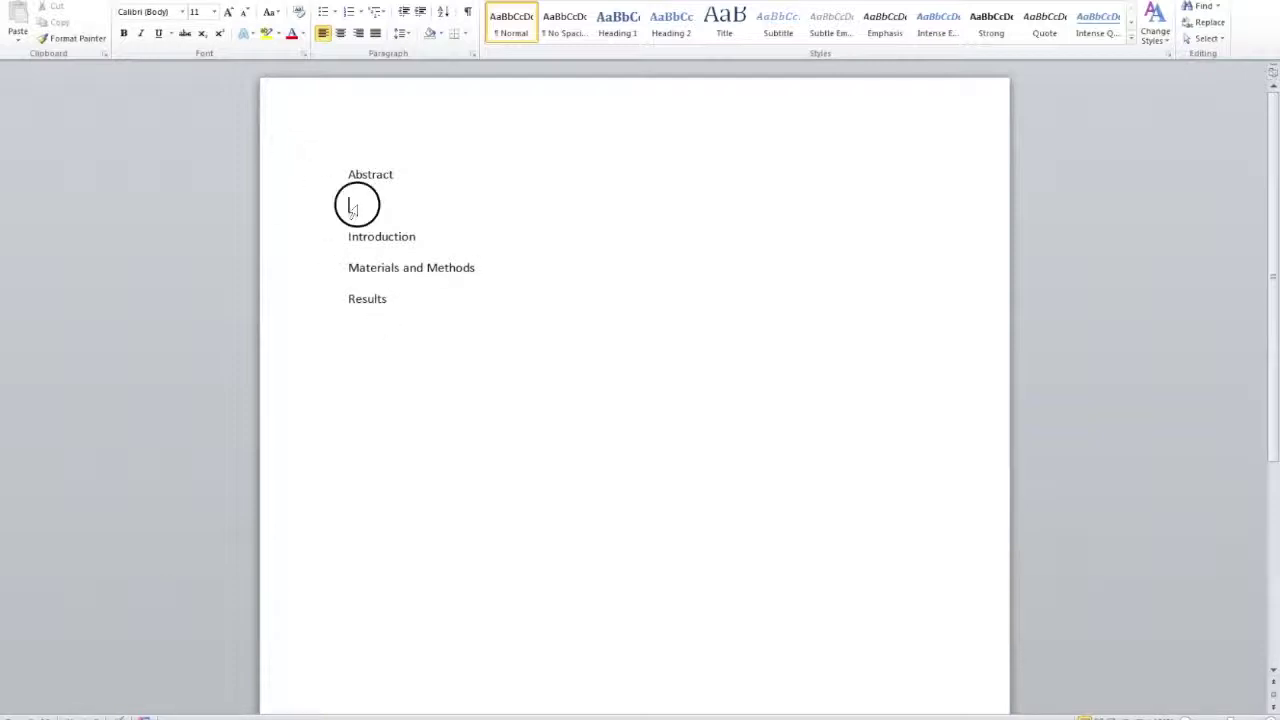
key("BackSpace")
left_click(430, 206)
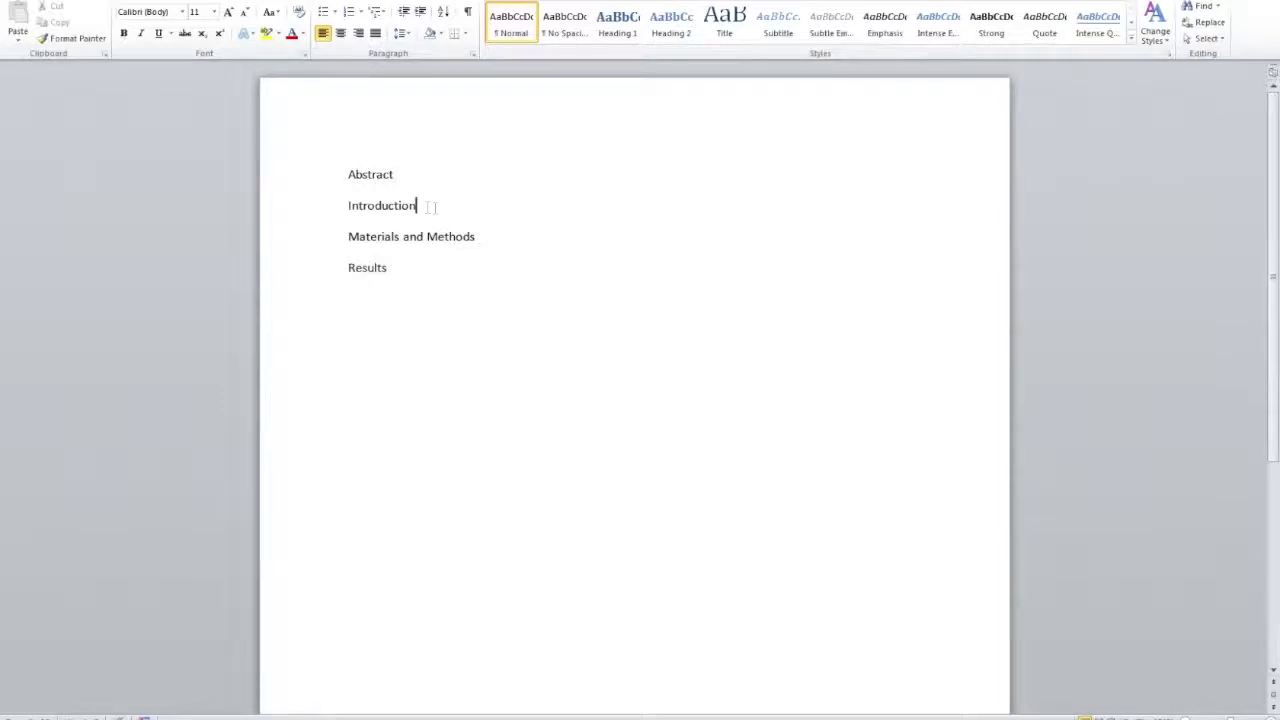
Add the sentence "This is where the abstract content would go, and I would probably write a few sentences." below the Abstract heading
left_click(407, 174)
key("Return")
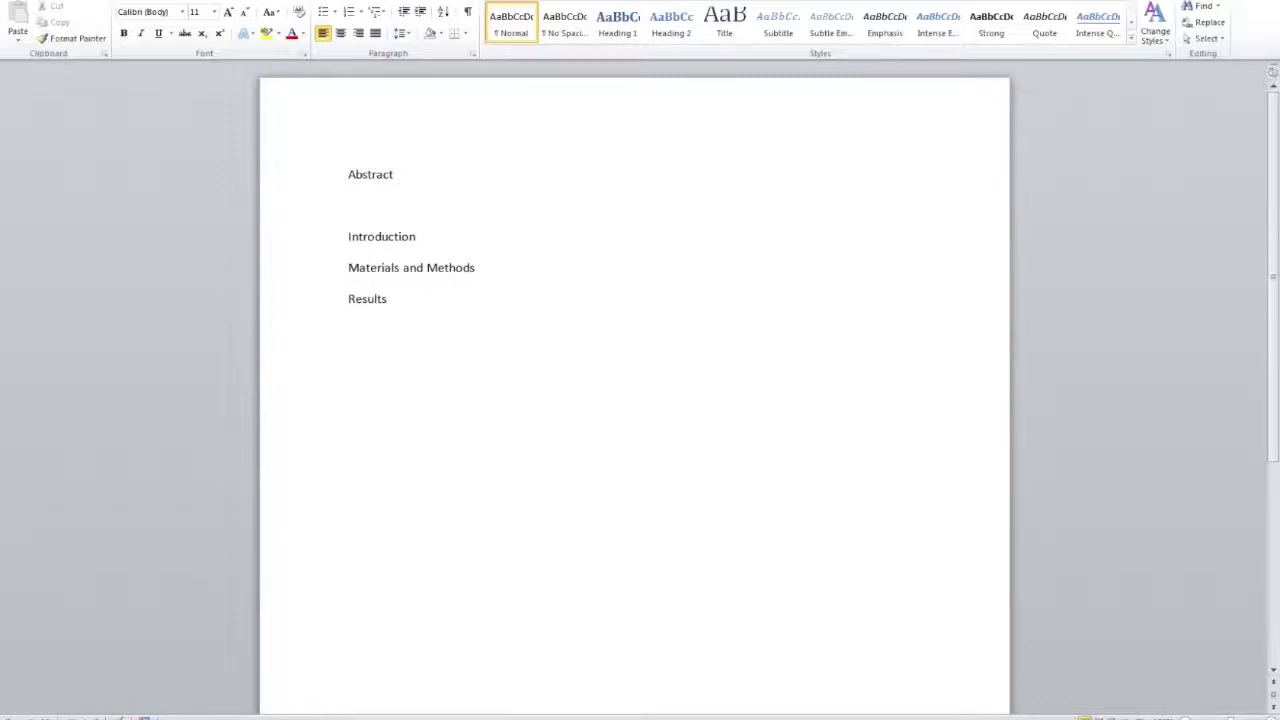
type("This is te")
type("ere the abstact")
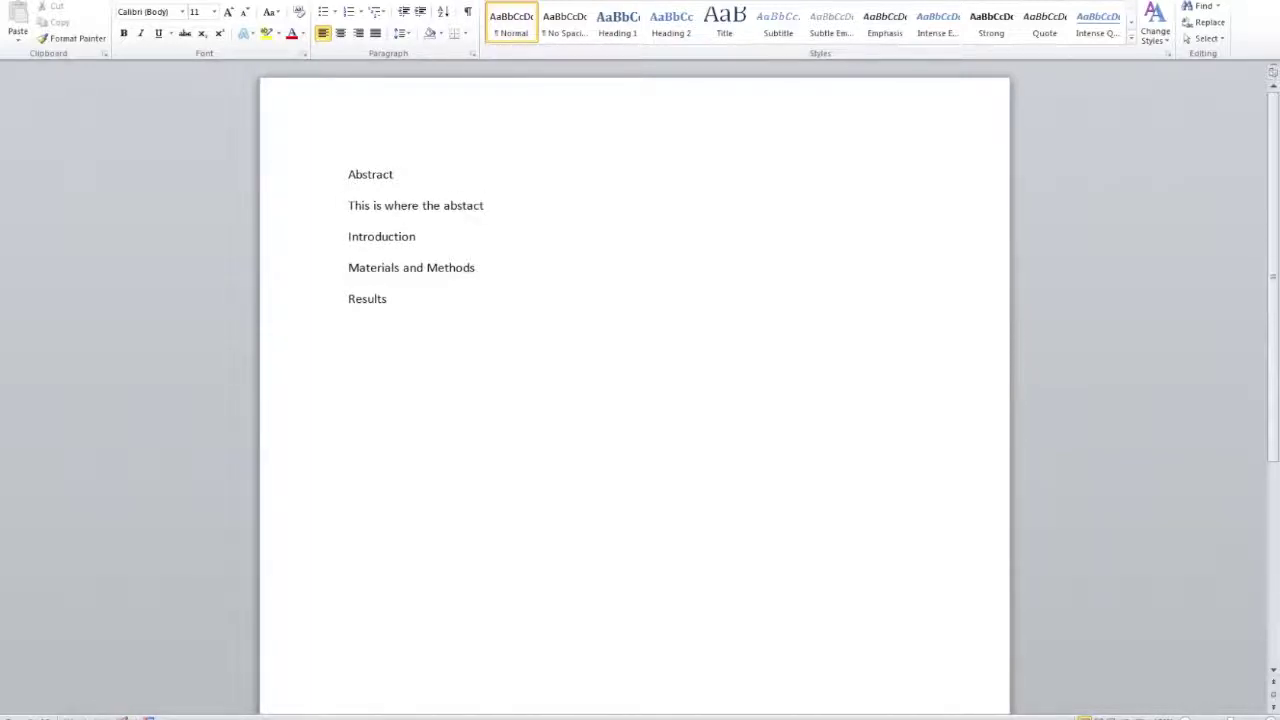
key("BackSpace")
key("BackSpace")
key("BackSpace")
type("ract content would go, and I wo")
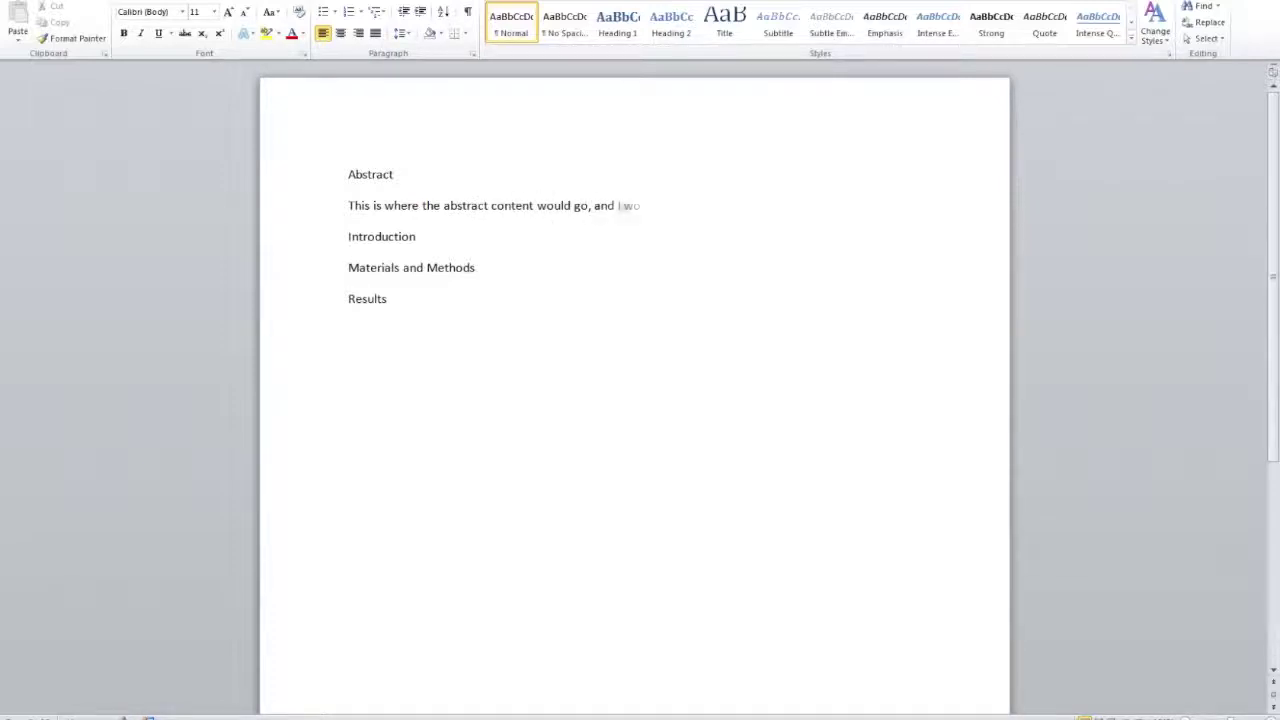
type("uld probably write a few sentences.")
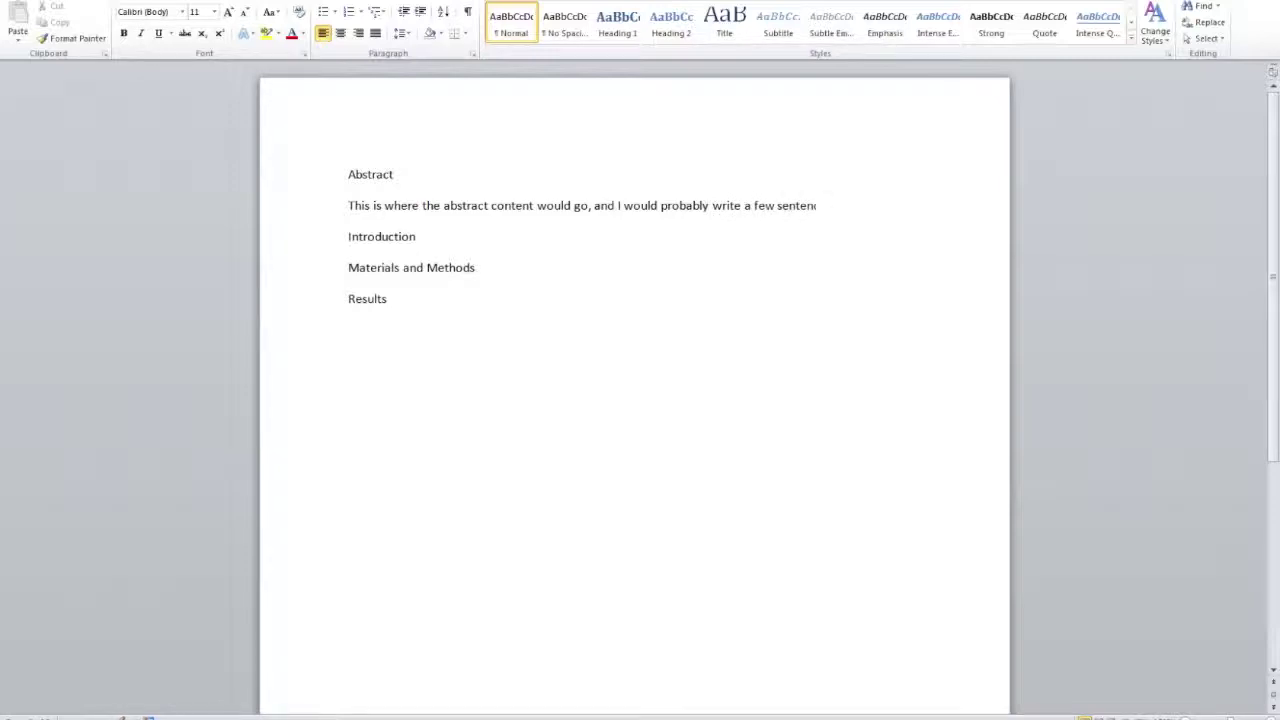
Close the other blank document window showing the recovery list and maximize the document with the section headings
left_click(336, 210)
key("Right")
key("super+Right")
key("Return")
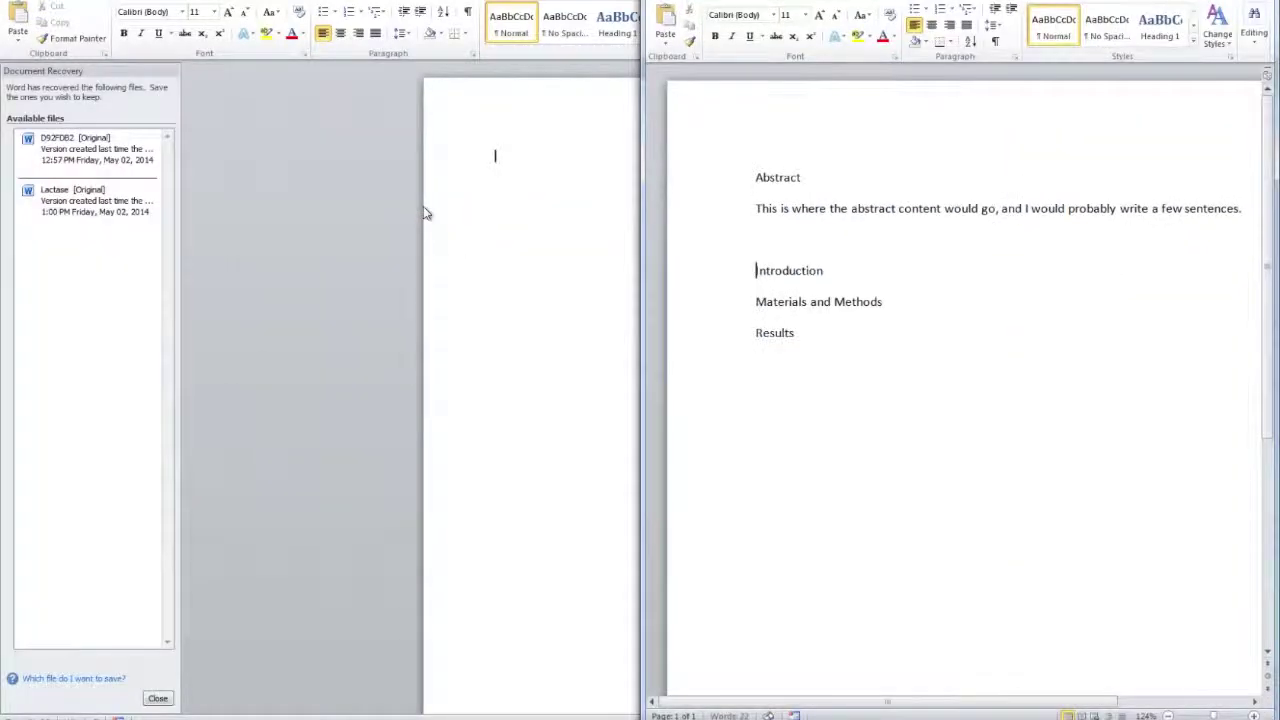
left_click(425, 213)
key("super+Up")
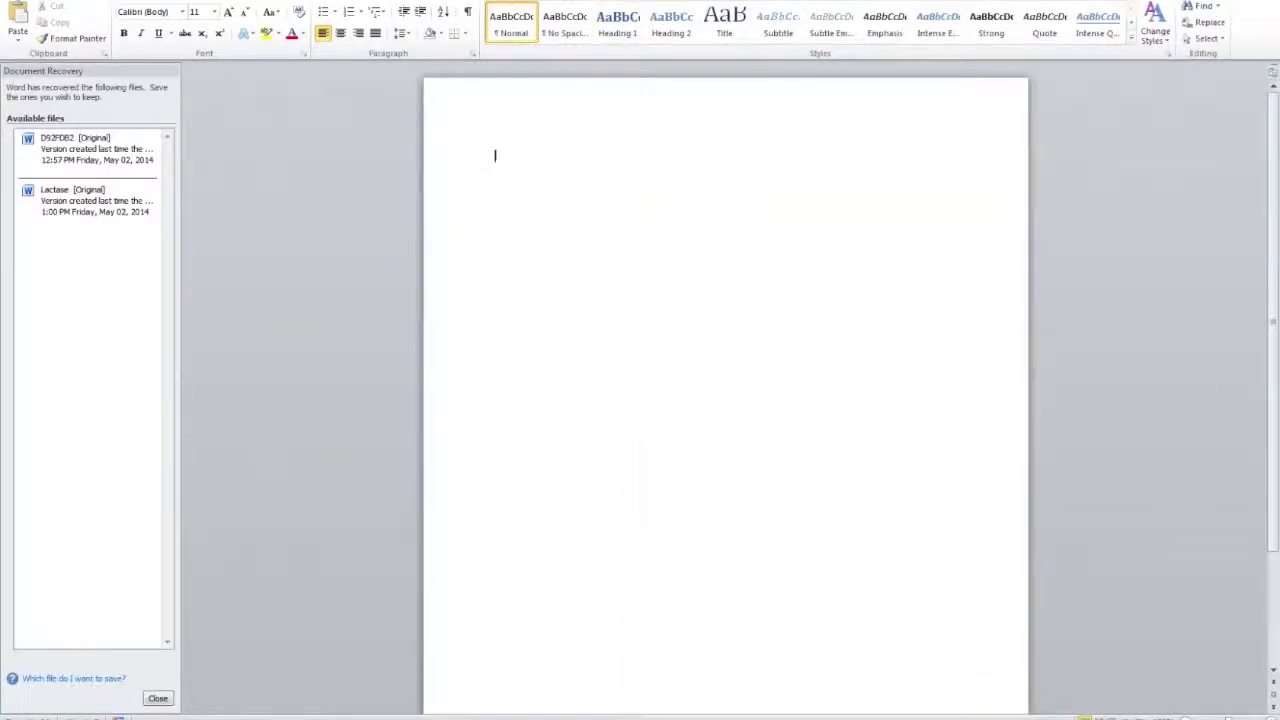
key("alt+F4")
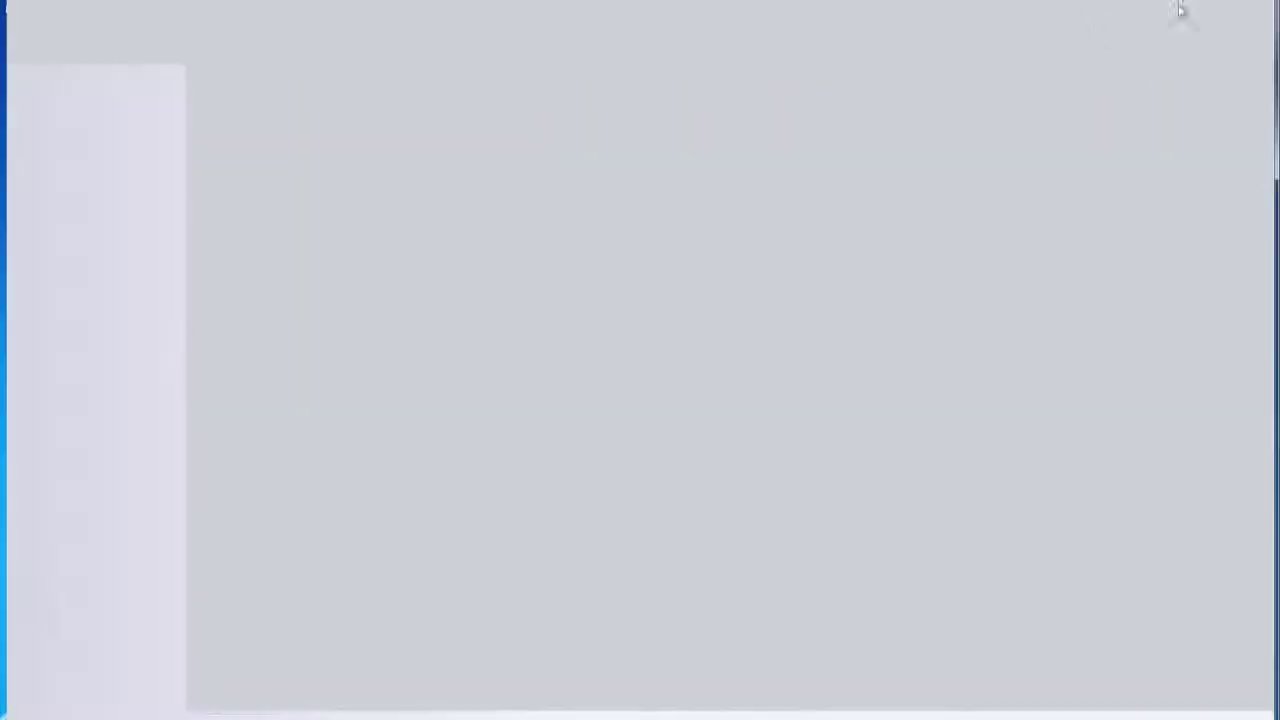
key("super+Left")
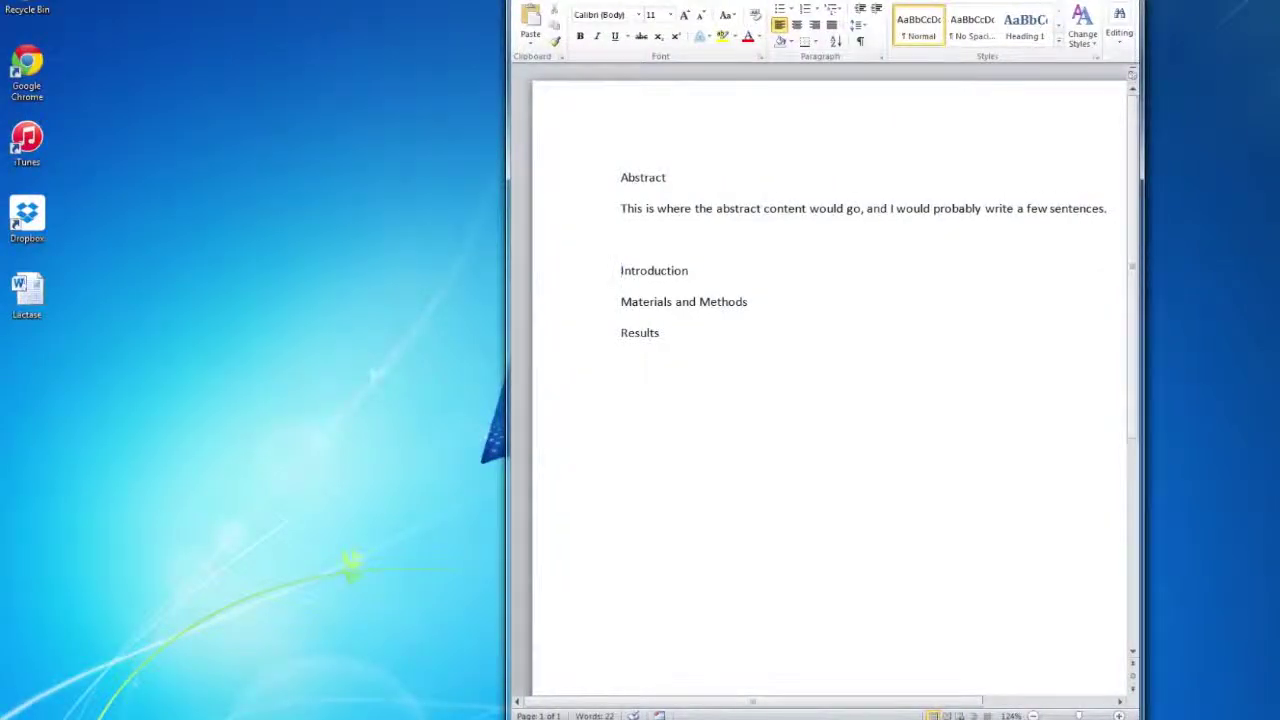
key("super+Up")
Delete the blank line between the abstract sentence and the Introduction heading
left_click(361, 242)
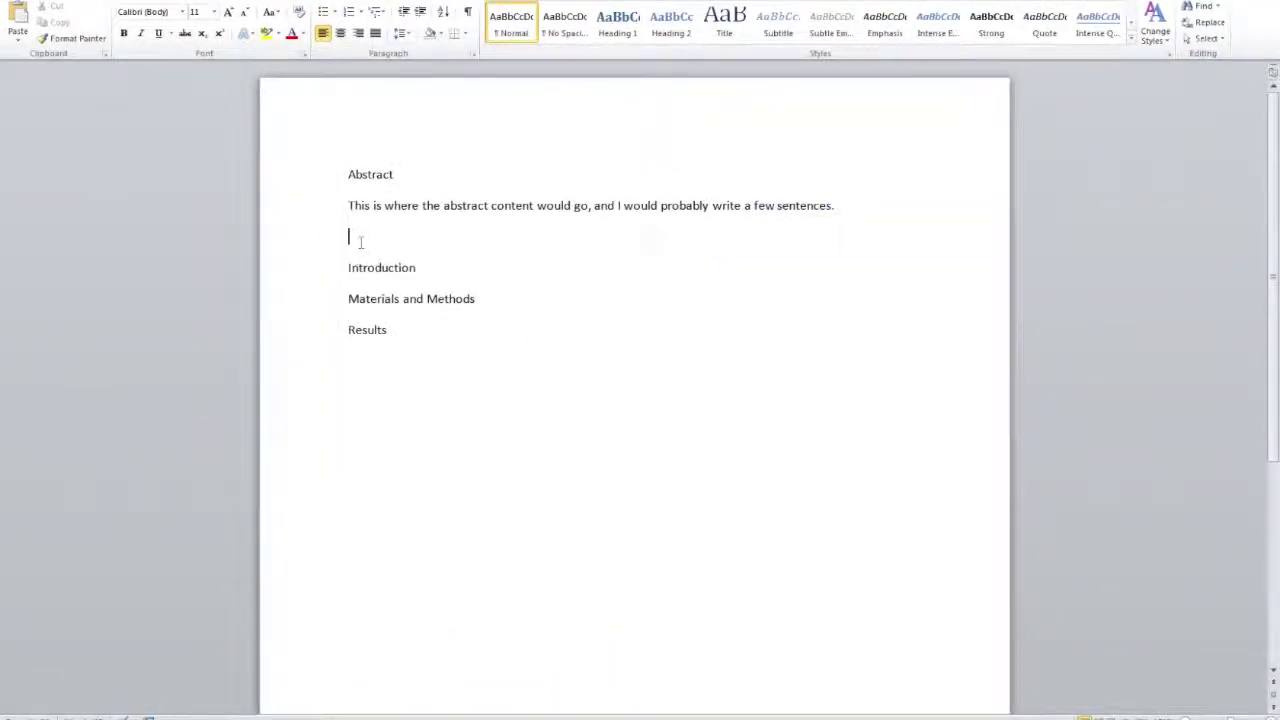
key("BackSpace")
key("Down")
key("Up")
Copy the abstract sentence and paste it below the Introduction heading, without an extra blank line
triple_click(348, 206)
key("ctrl+c")
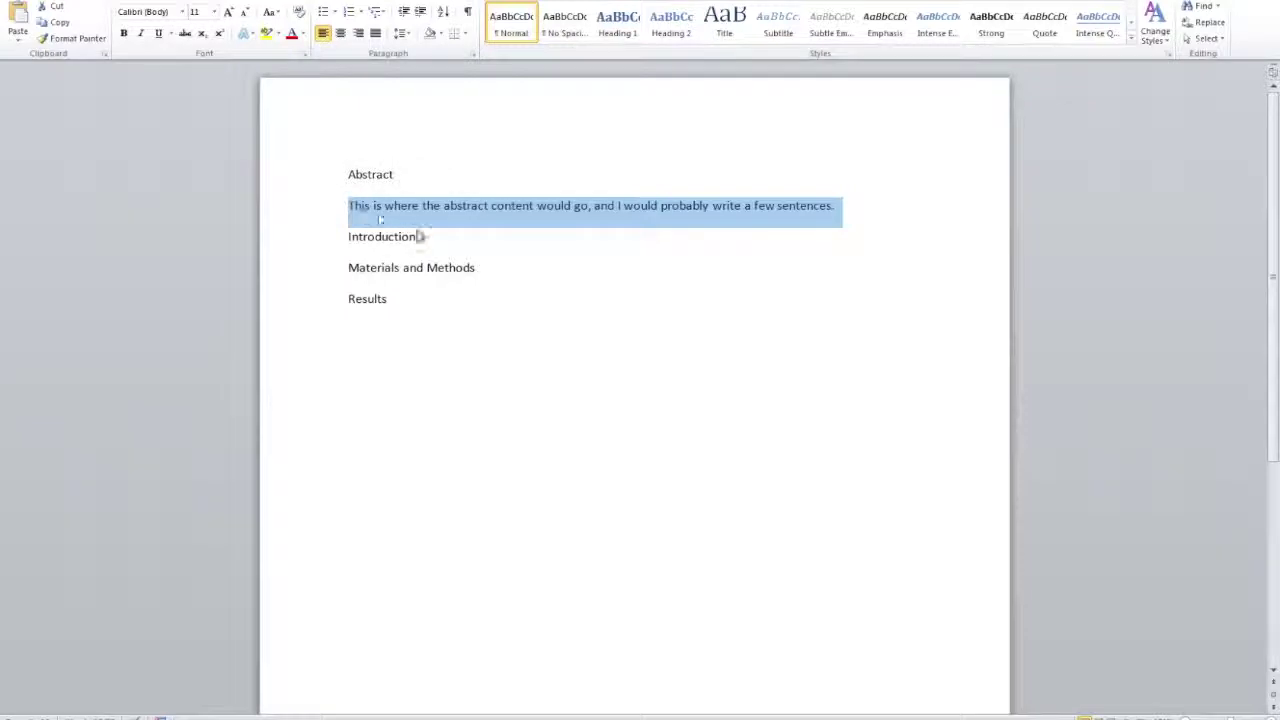
left_click(418, 237)
key("Return")
key("ctrl+v")
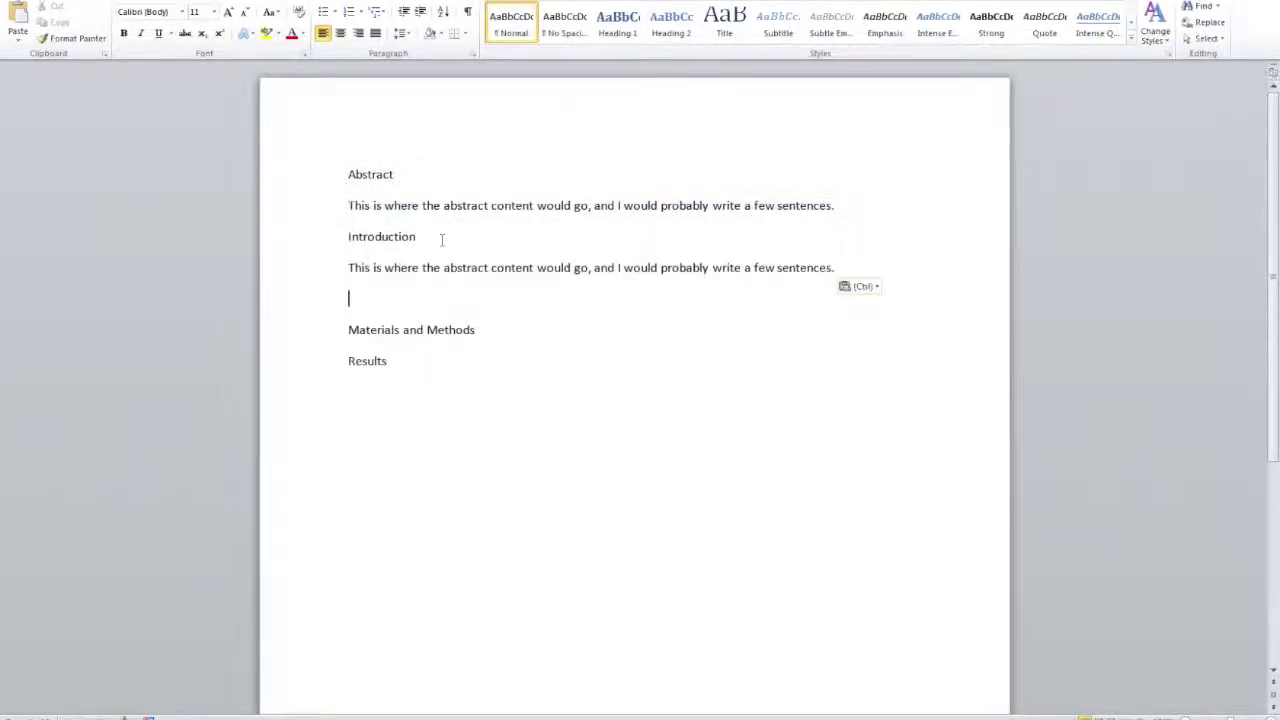
key("BackSpace")
Paste the same sentence below the Materials and Methods heading and below the Results heading, without extra blank lines
key("Down")
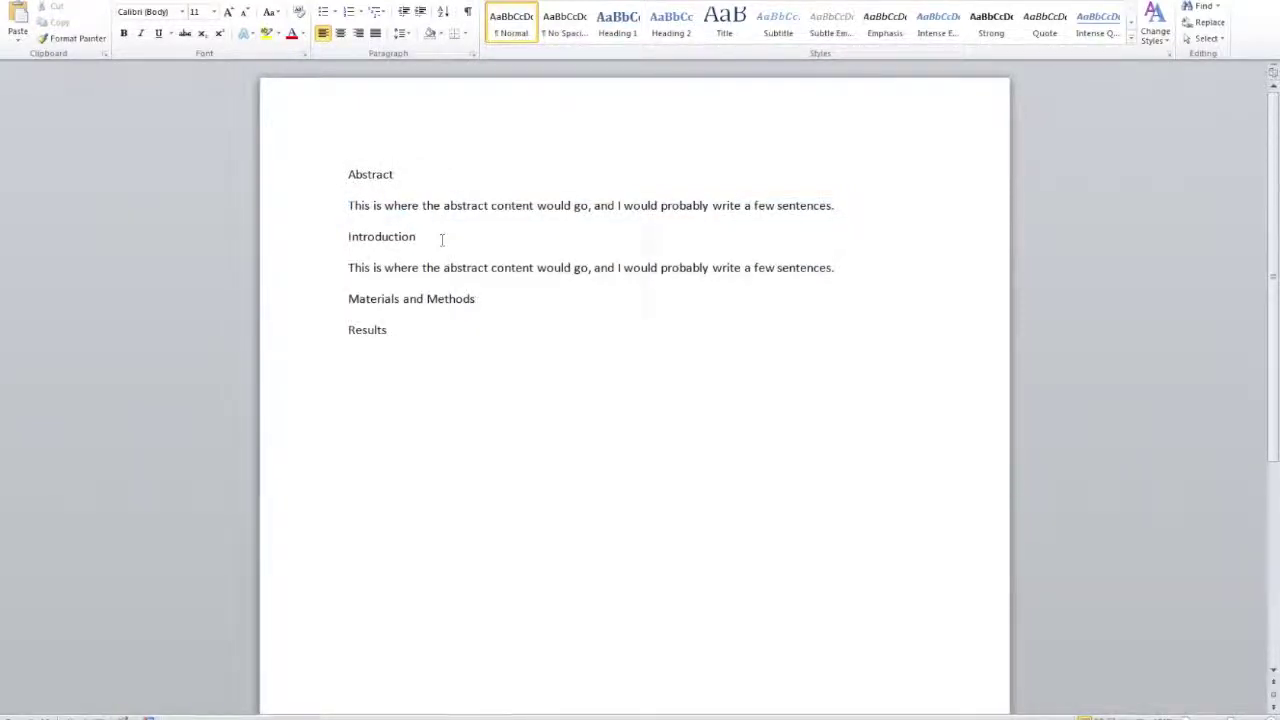
key("Return")
type("This is where the abstract content would go, and I would probably write a few sentences")
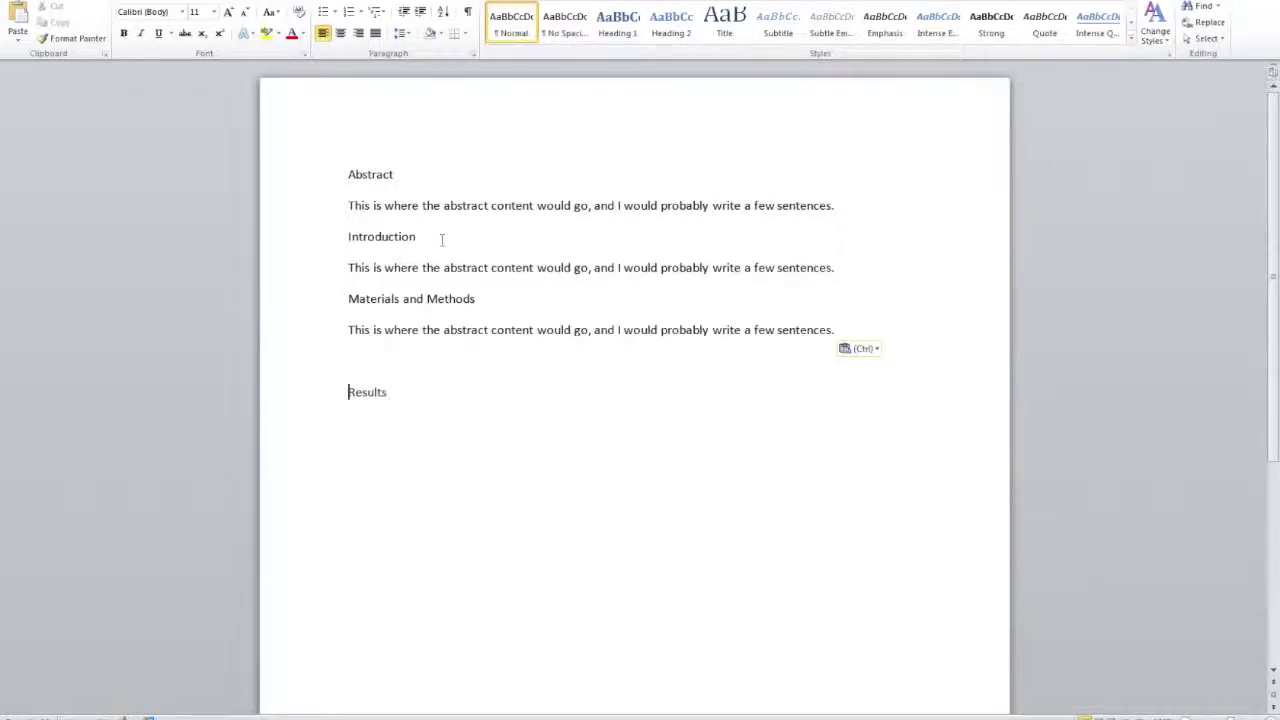
key("BackSpace")
type(".")
left_click(420, 362)
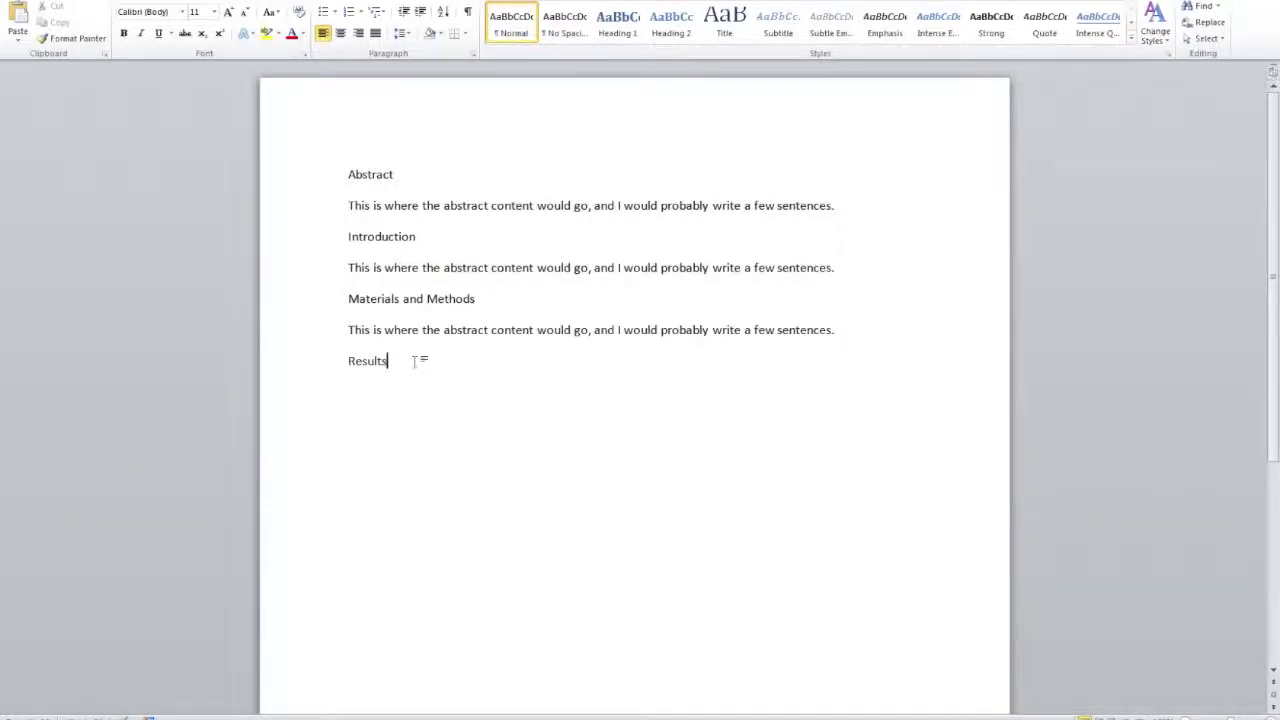
key("Return")
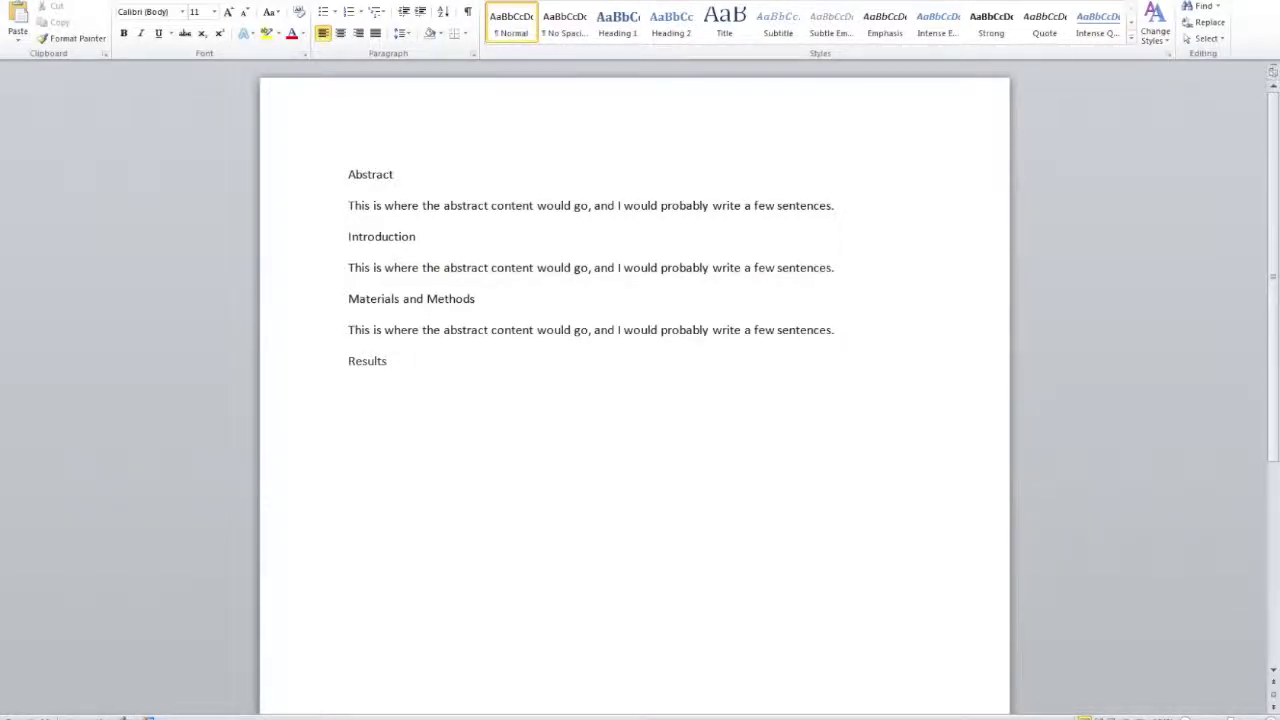
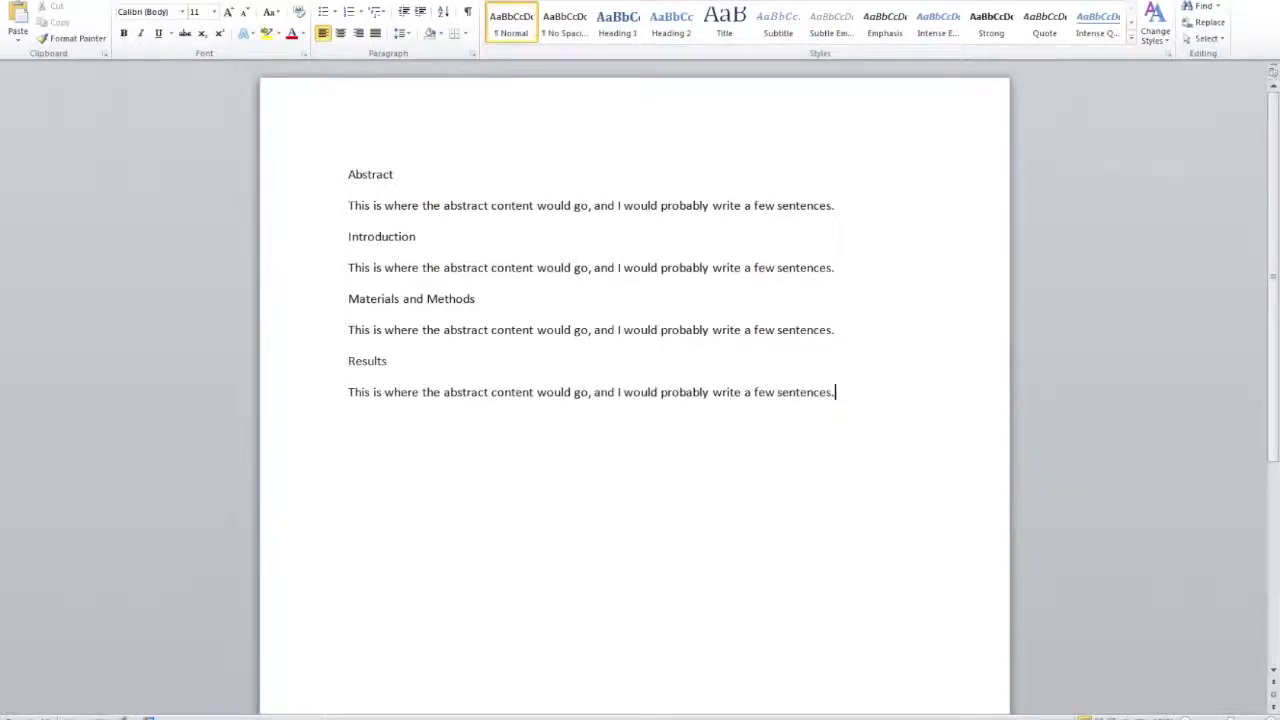
Replace the word "abstract" in the three pasted sentences with "intro", "M&M" and "results" to match their headings
double_click(466, 267)
type("intro")
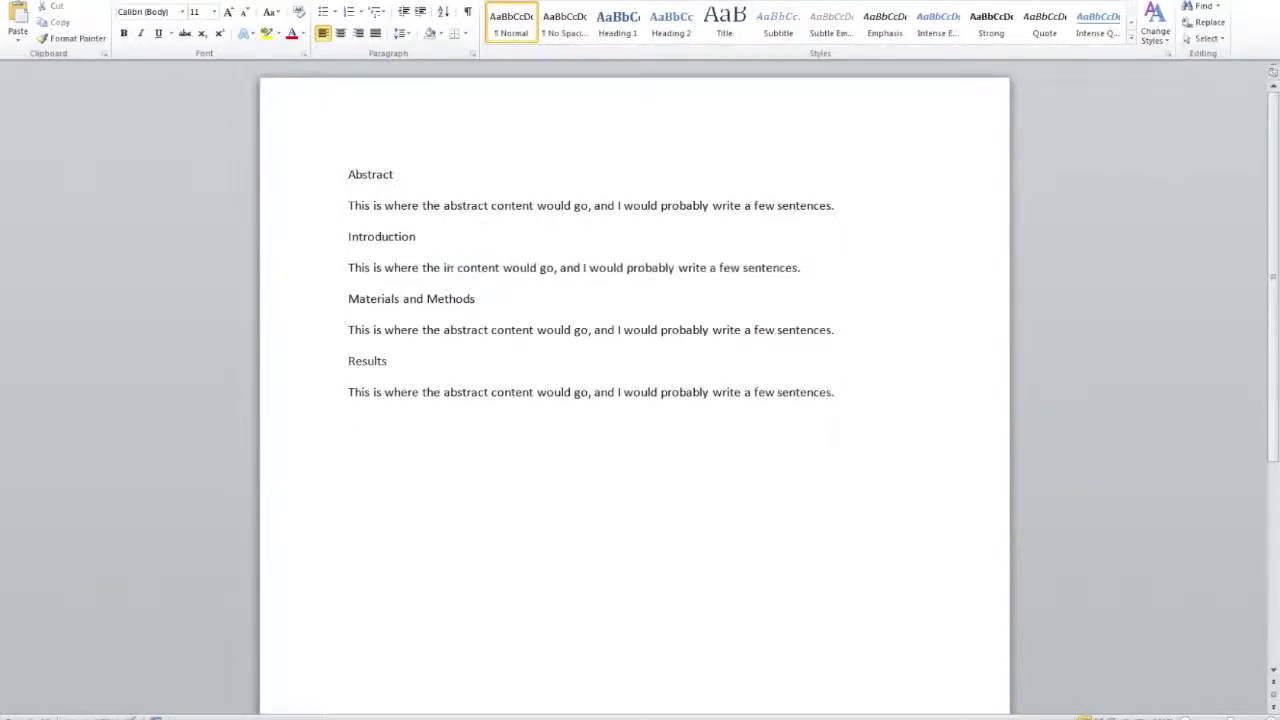
double_click(457, 330)
type("M&M")
double_click(463, 390)
type("results")
left_click(408, 392)
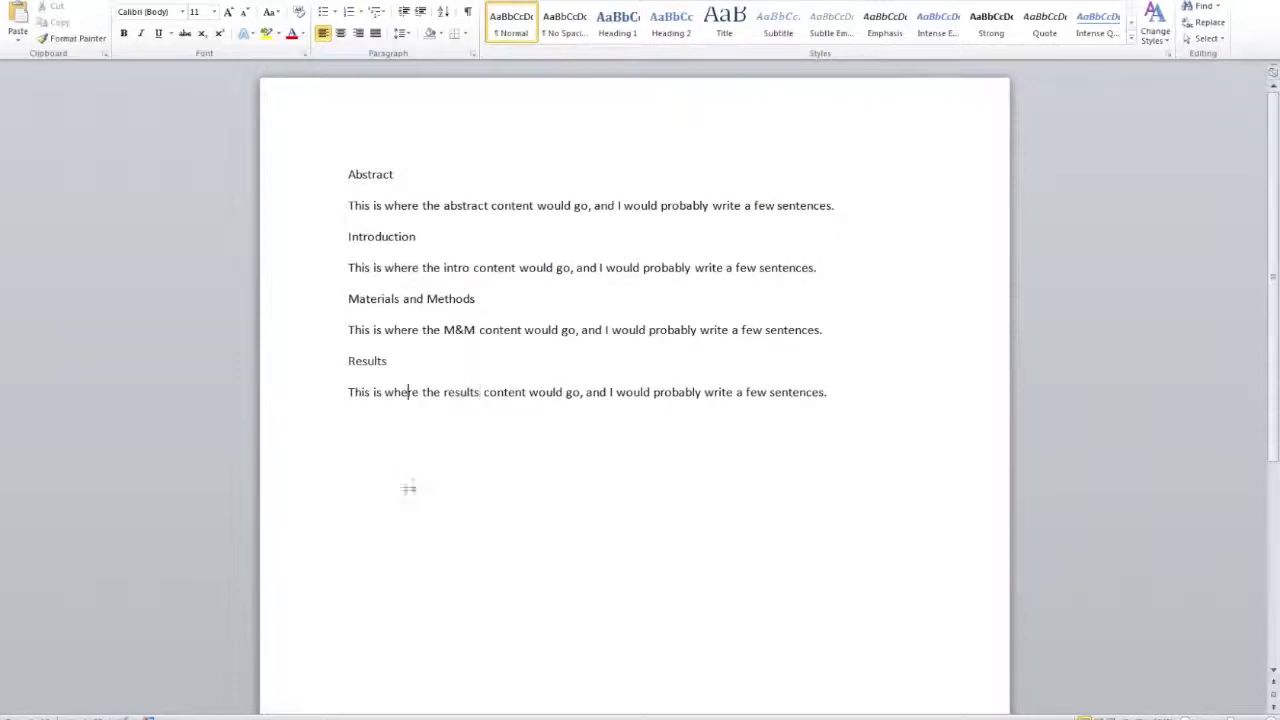
double_click(376, 178)
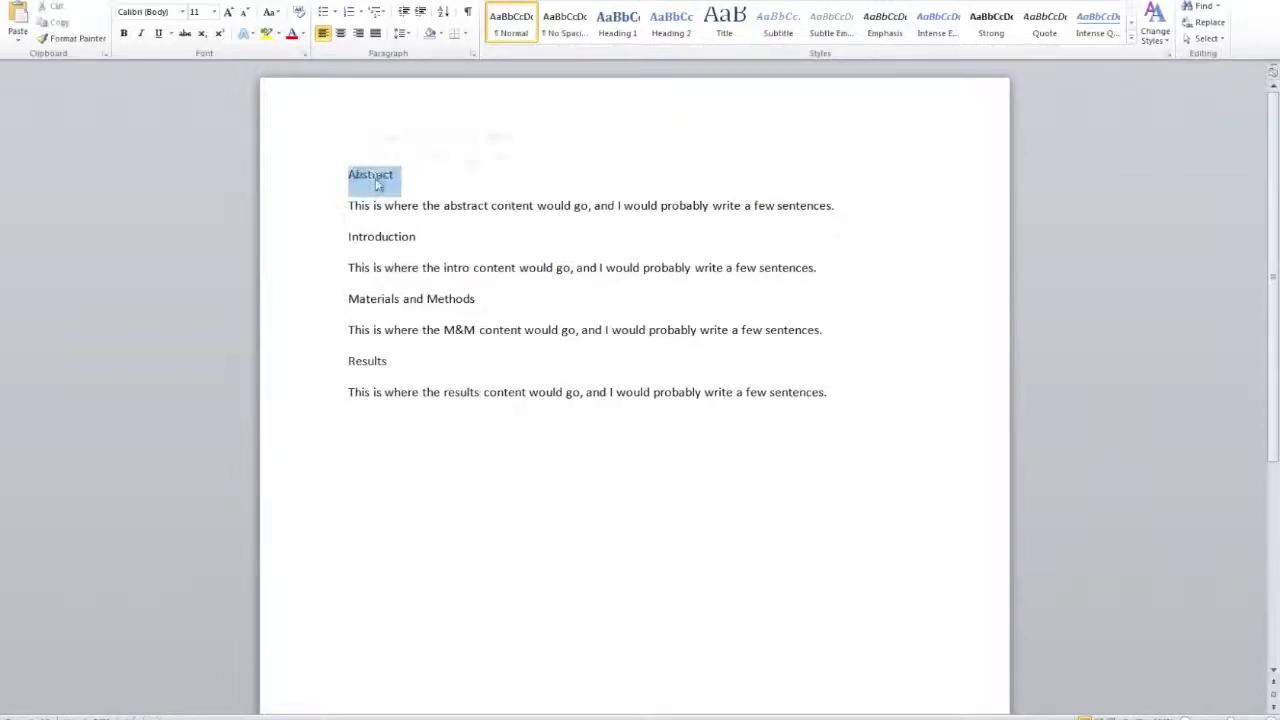
left_click(368, 179)
double_click(365, 180)
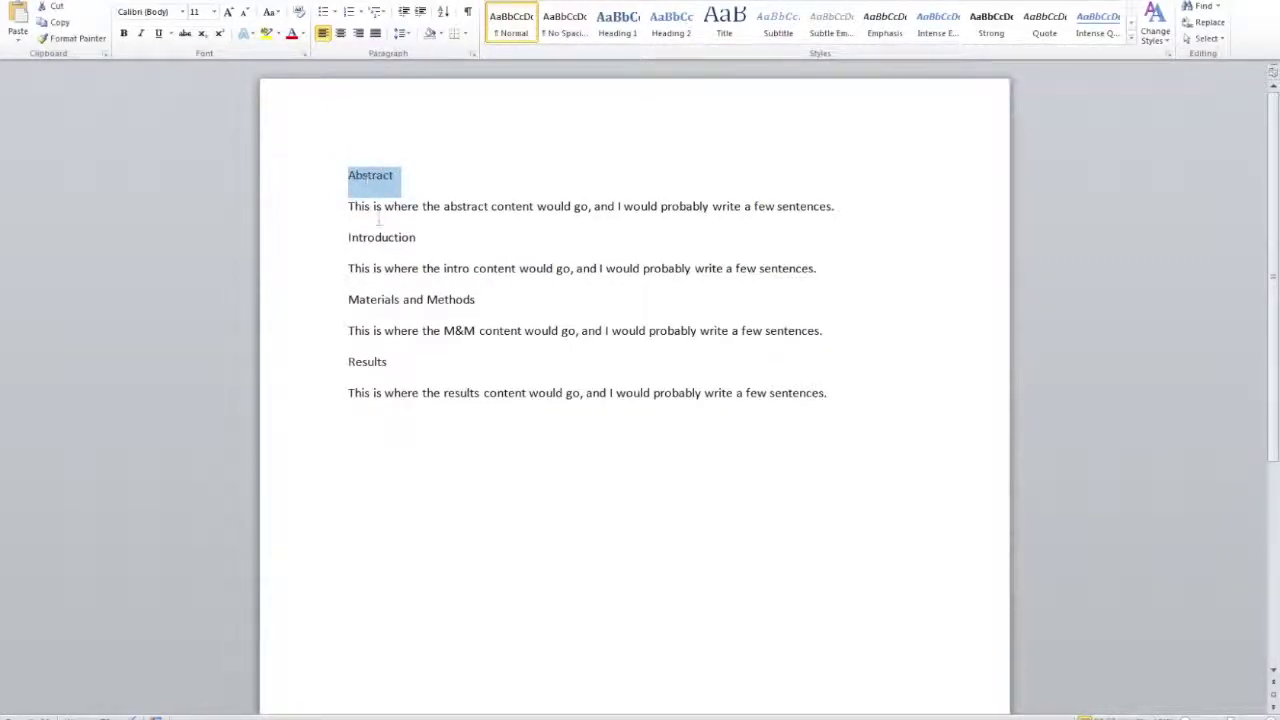
left_click_drag(348, 206, 842, 204)
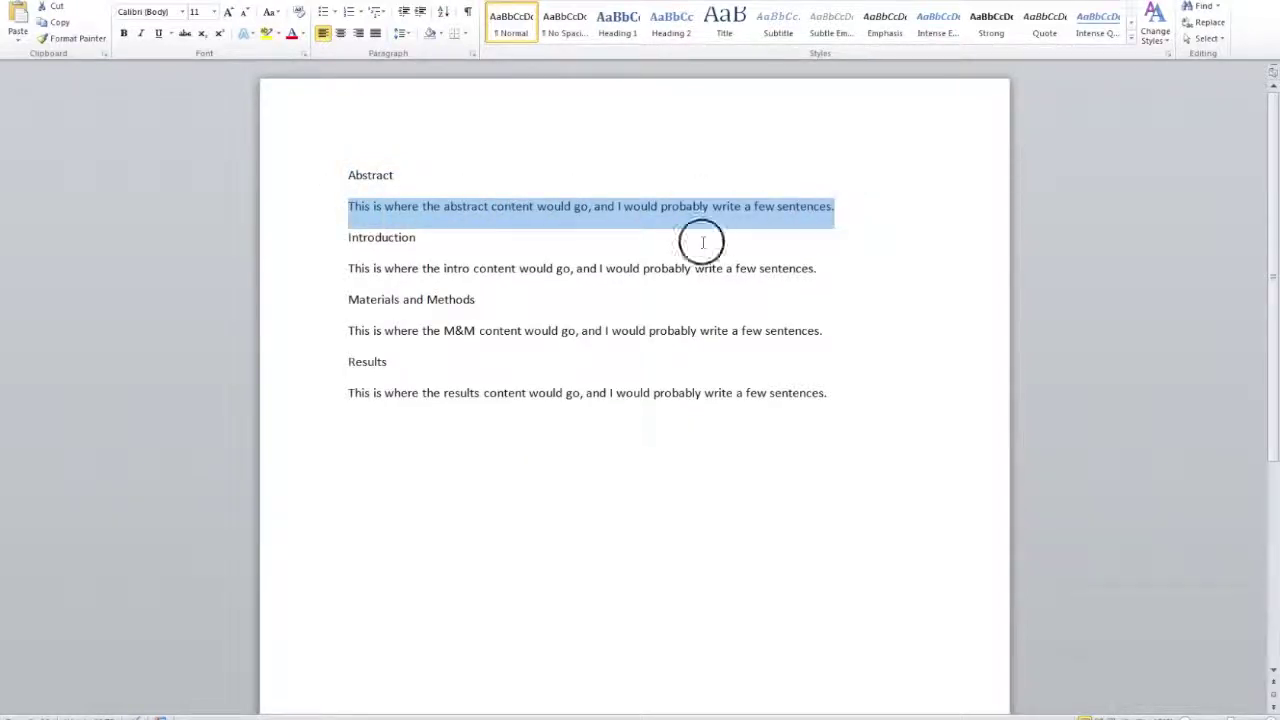
left_click(452, 237)
triple_click(383, 240)
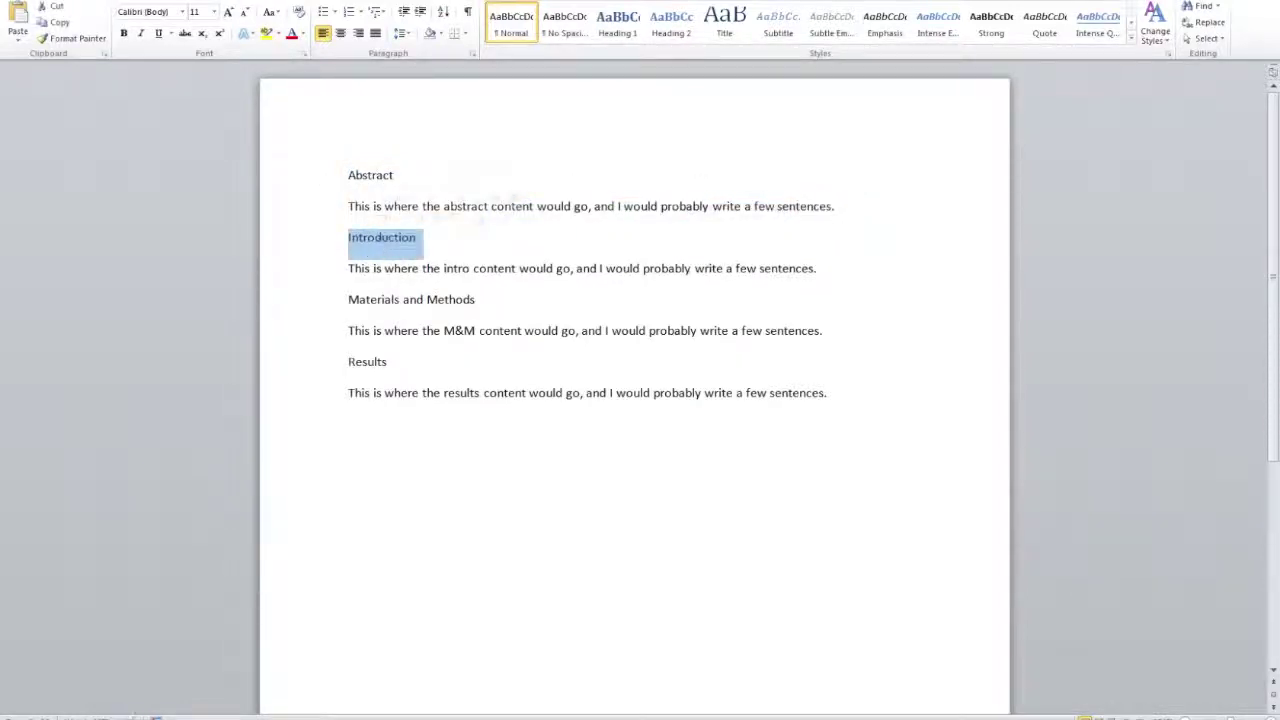
triple_click(371, 178)
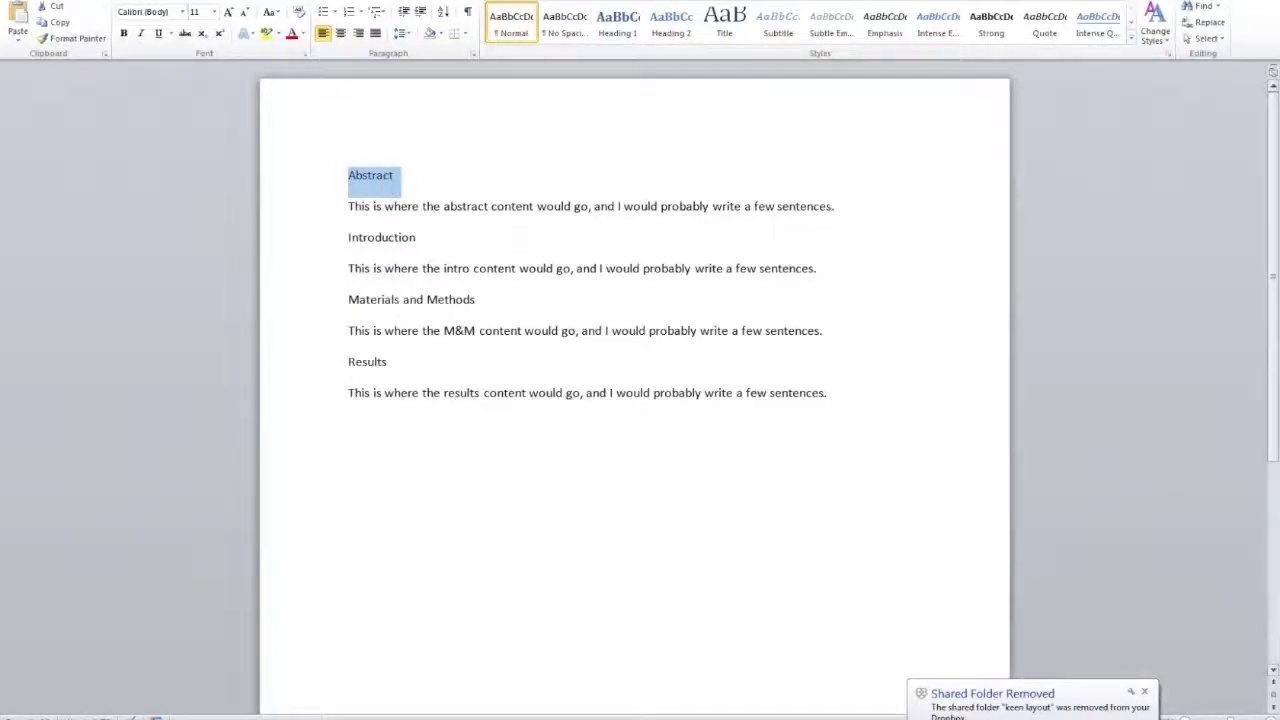
left_click(1144, 691)
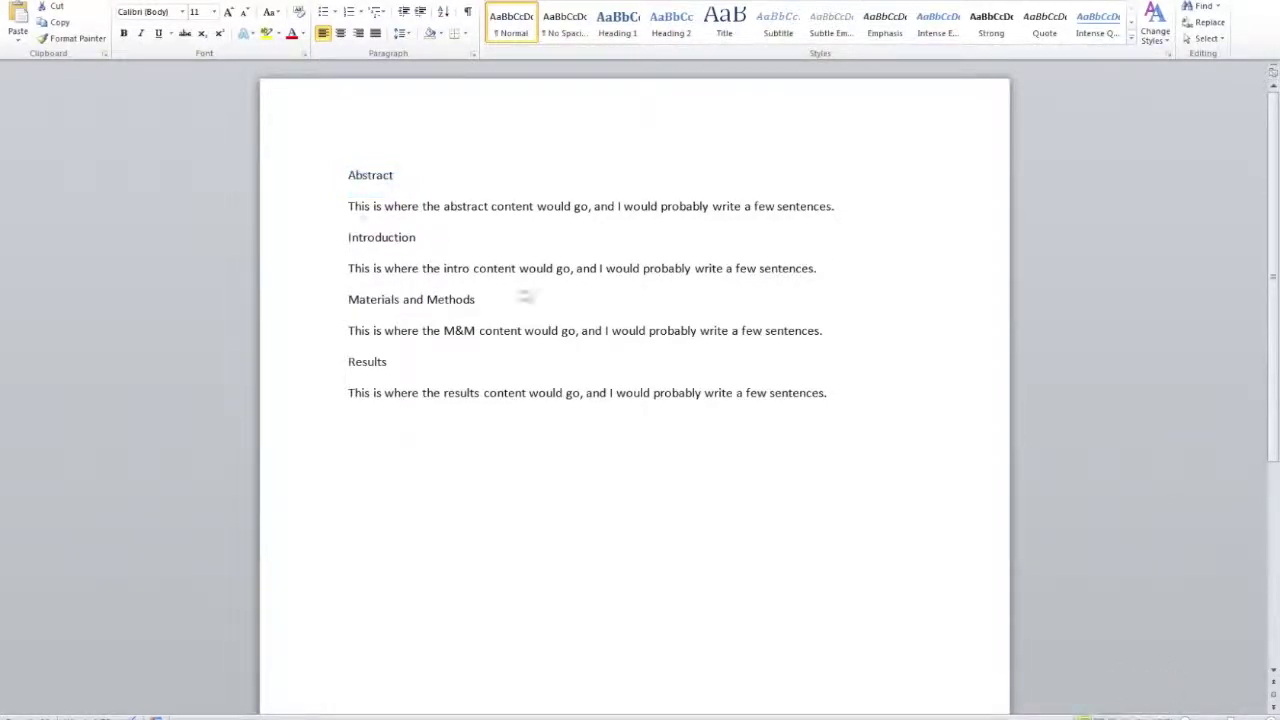
Change the font of the Abstract heading to Times New Roman
double_click(390, 180)
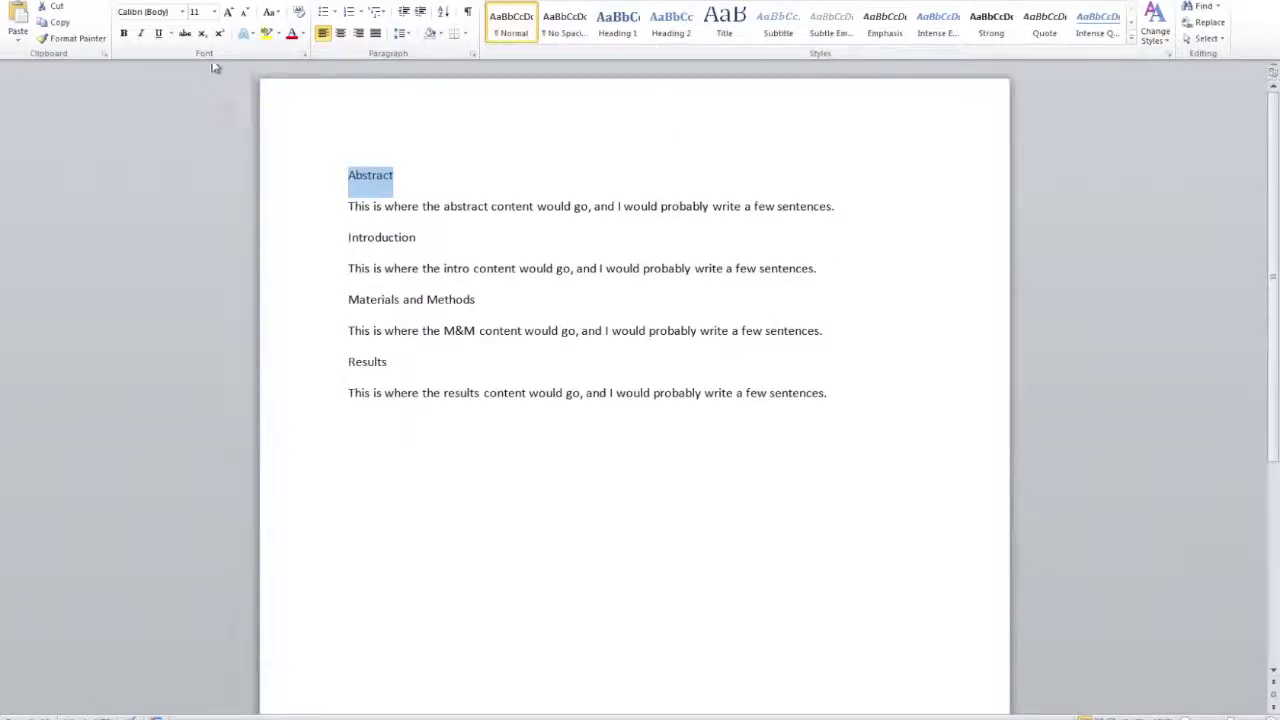
left_click(152, 10)
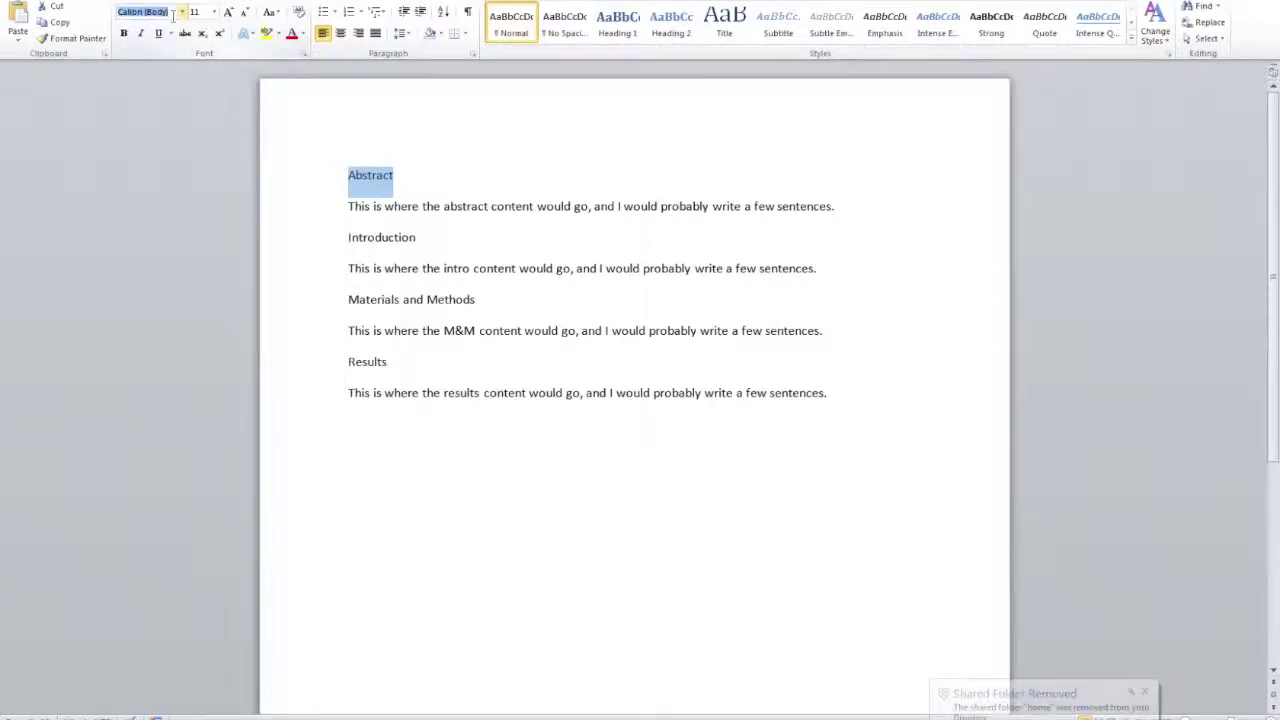
type("Times")
type(" New Roman")
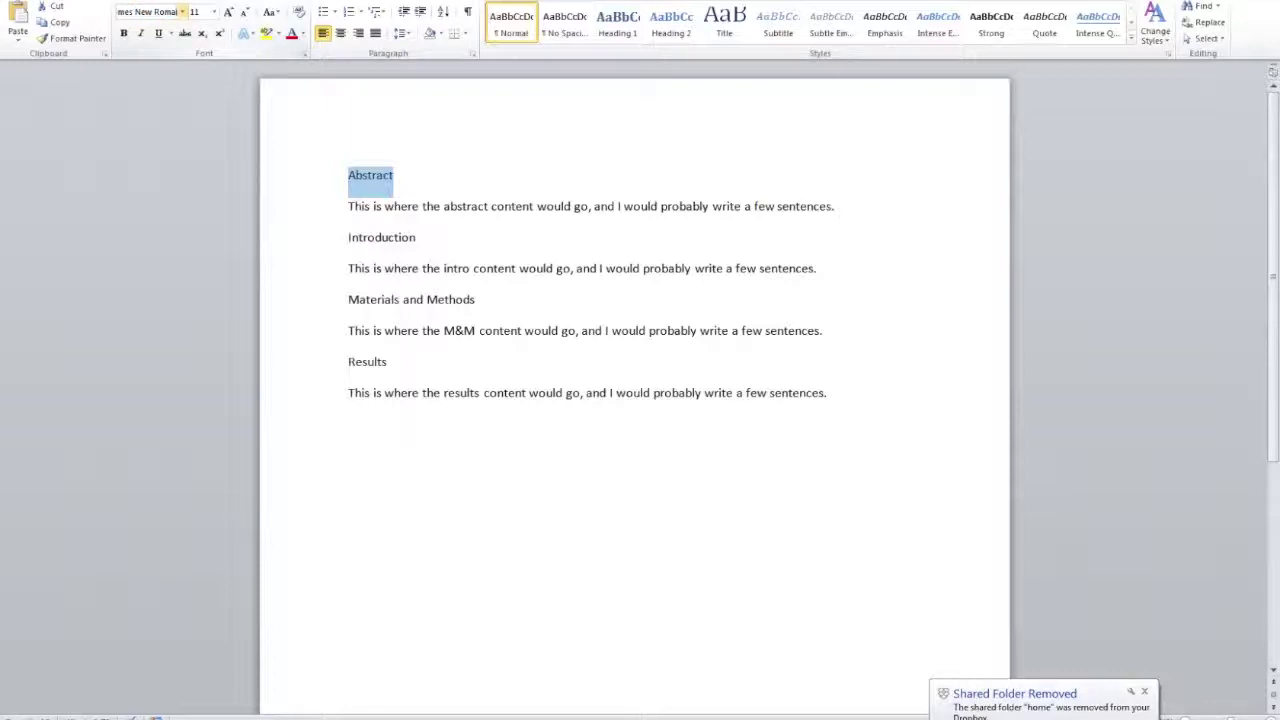
key("Return")
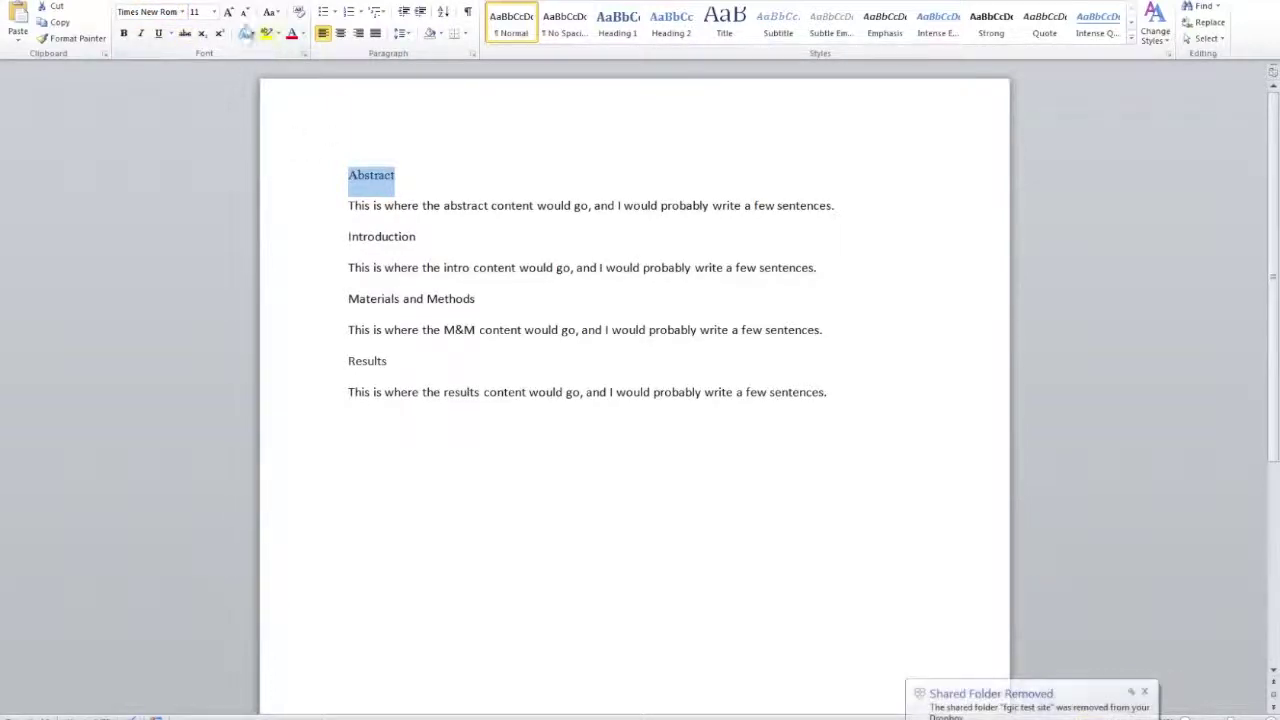
Set the font size of the Abstract heading to 14
left_click(214, 12)
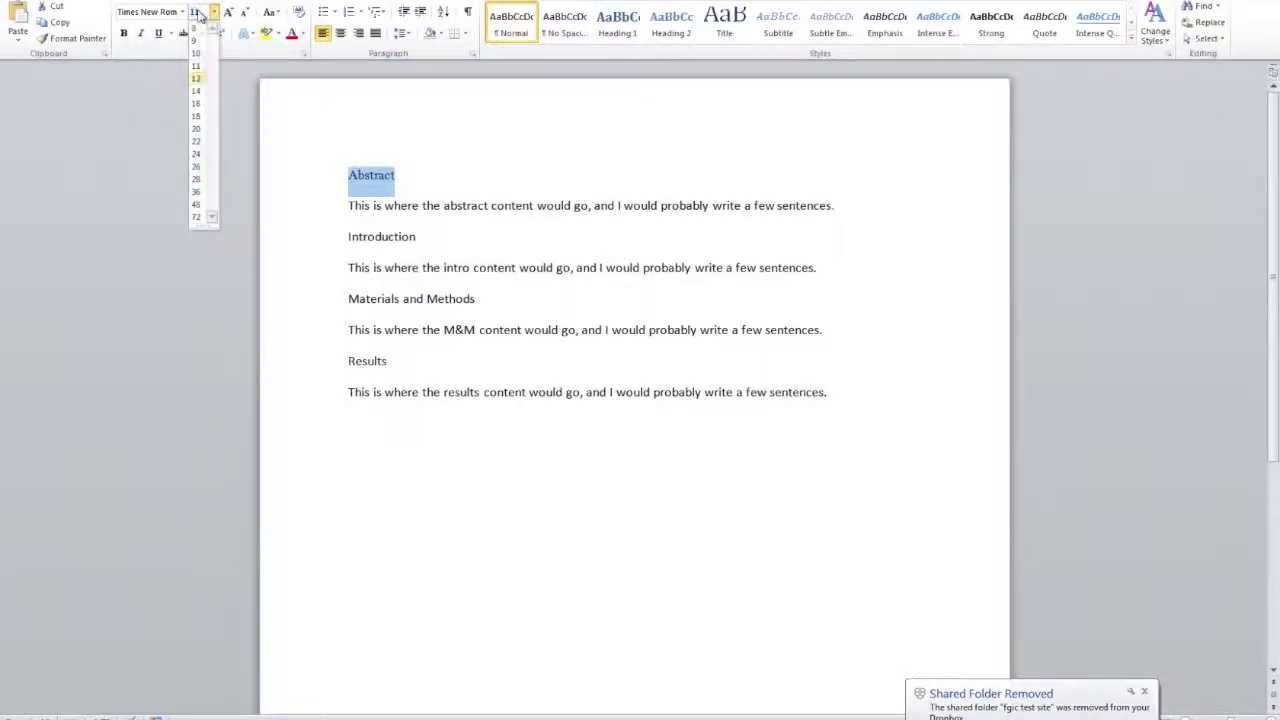
left_click(197, 78)
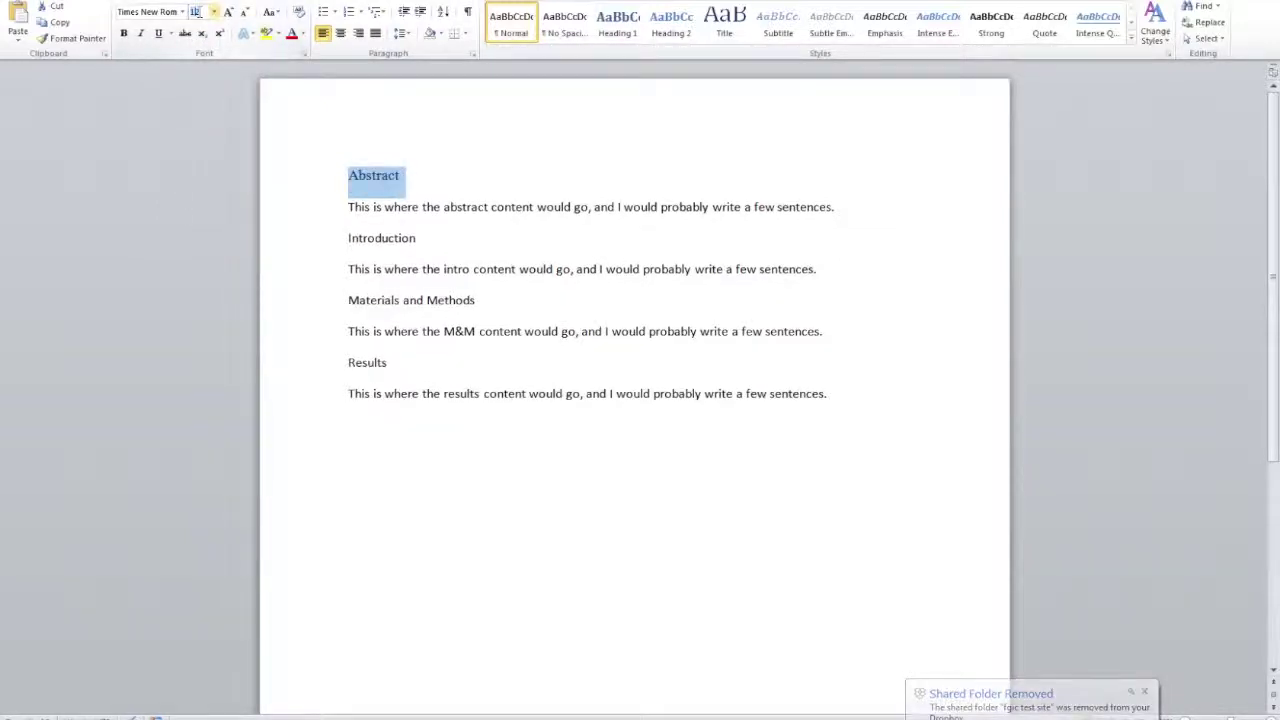
left_click(196, 11)
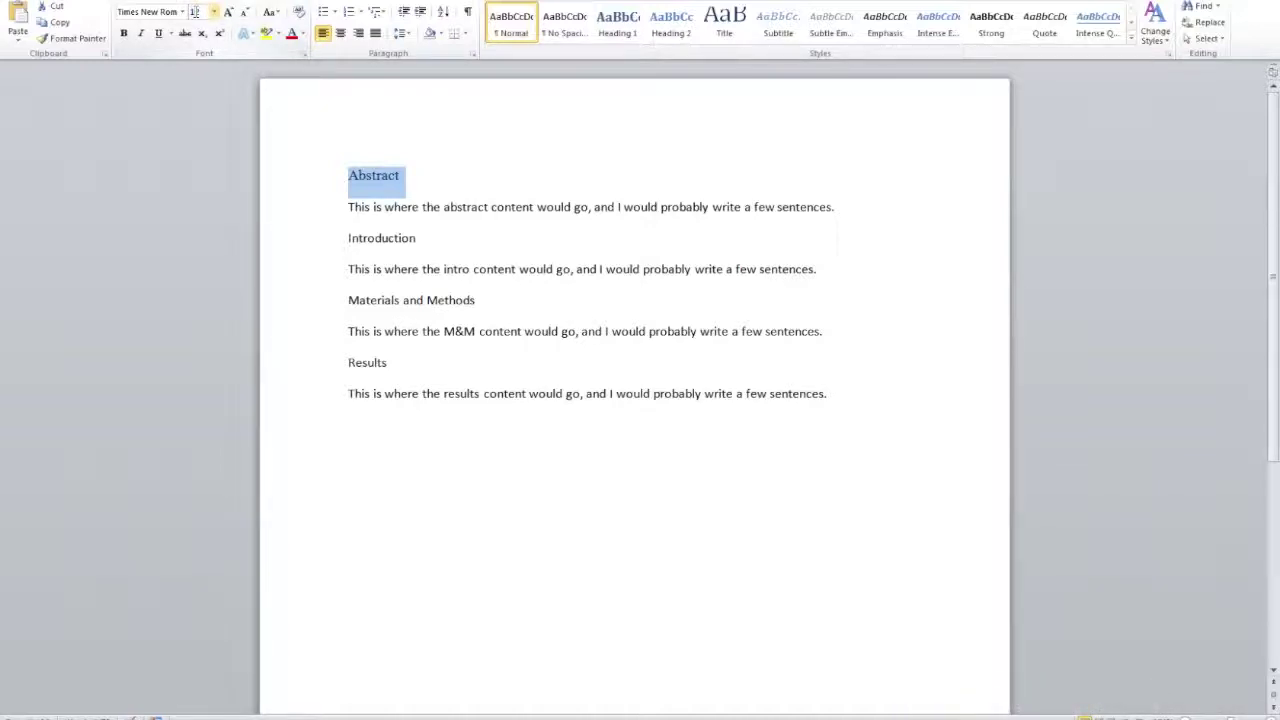
left_click(228, 12)
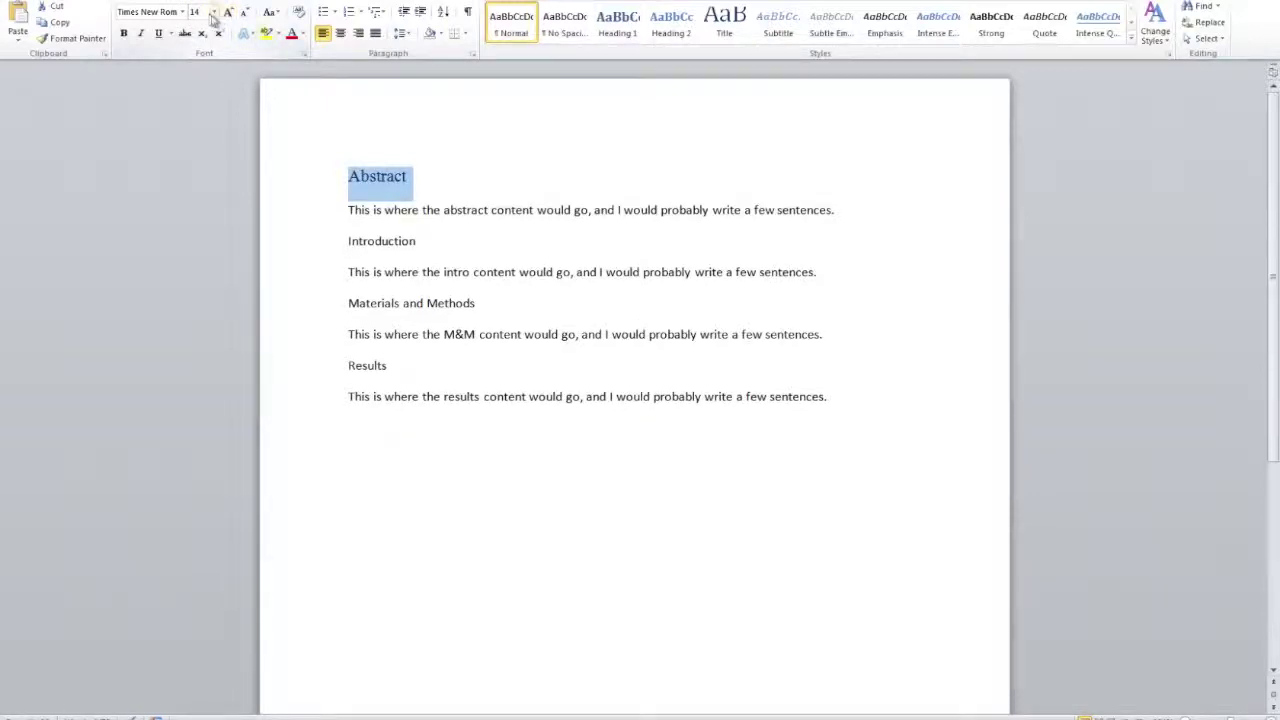
Make the Abstract heading bold
left_click(124, 33)
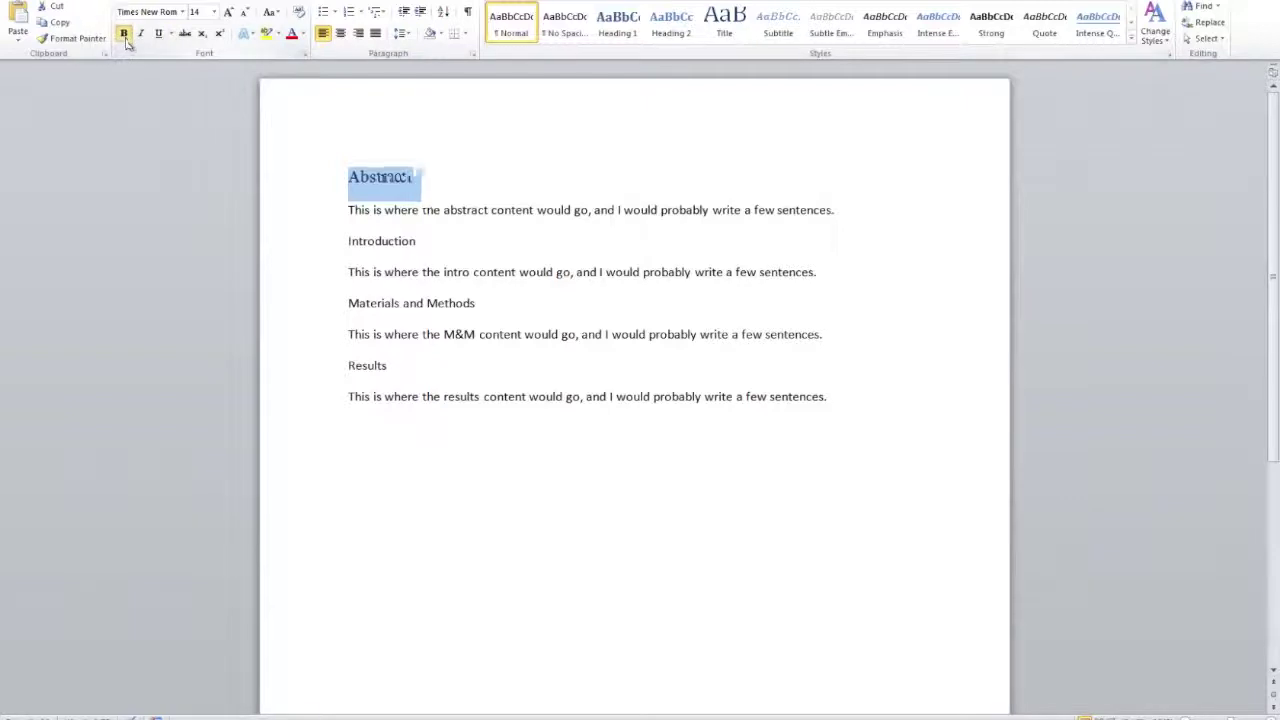
left_click(472, 210)
triple_click(392, 187)
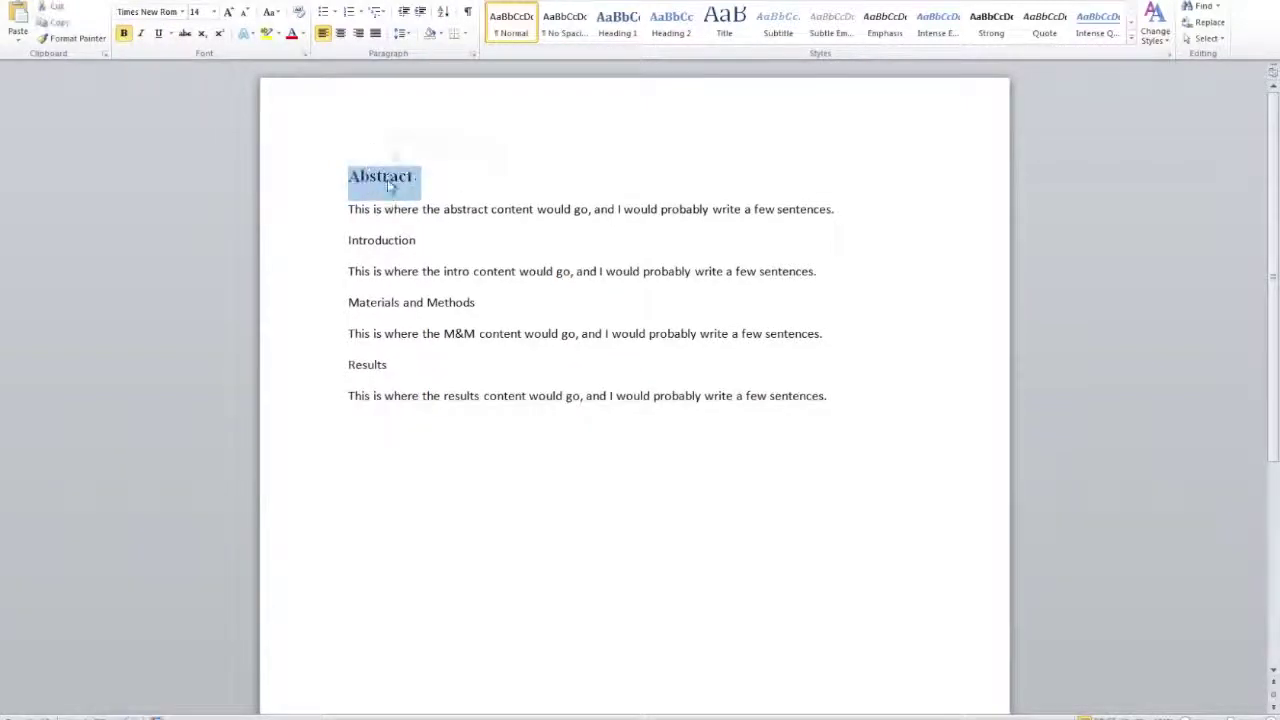
left_click(392, 182)
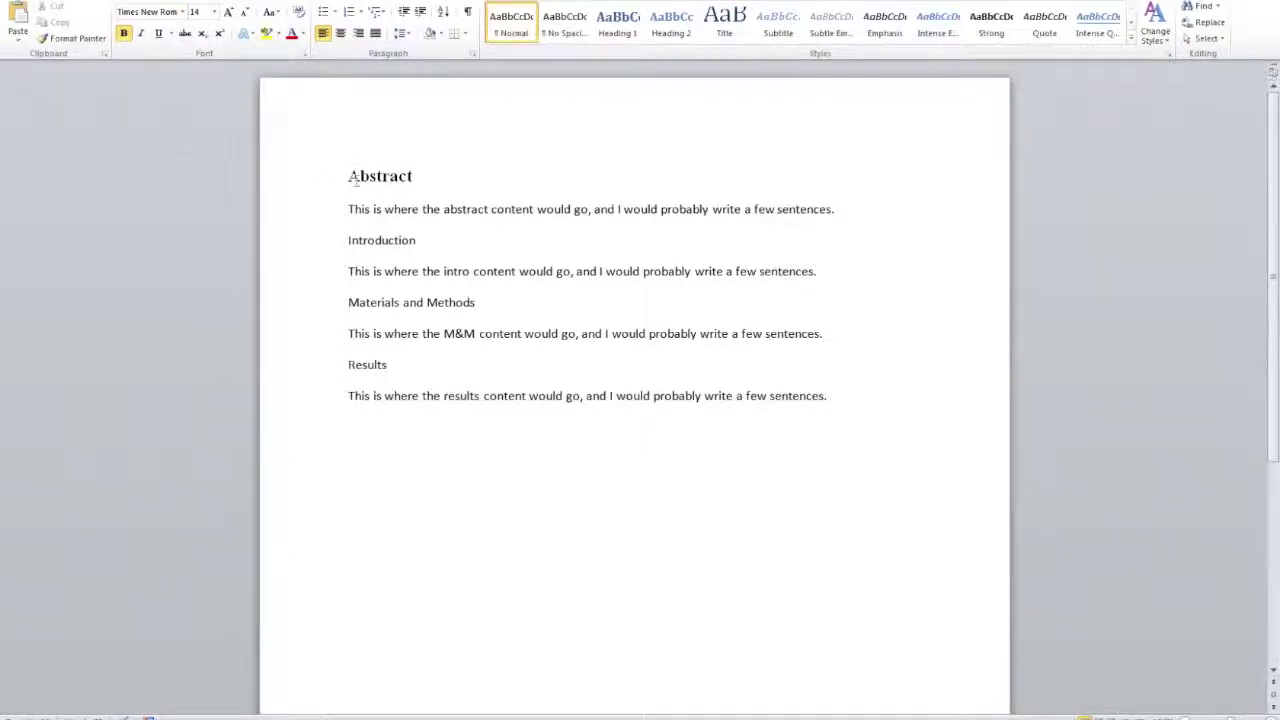
Format the Introduction heading in bold Times New Roman, size 14
left_click_drag(344, 240, 418, 240)
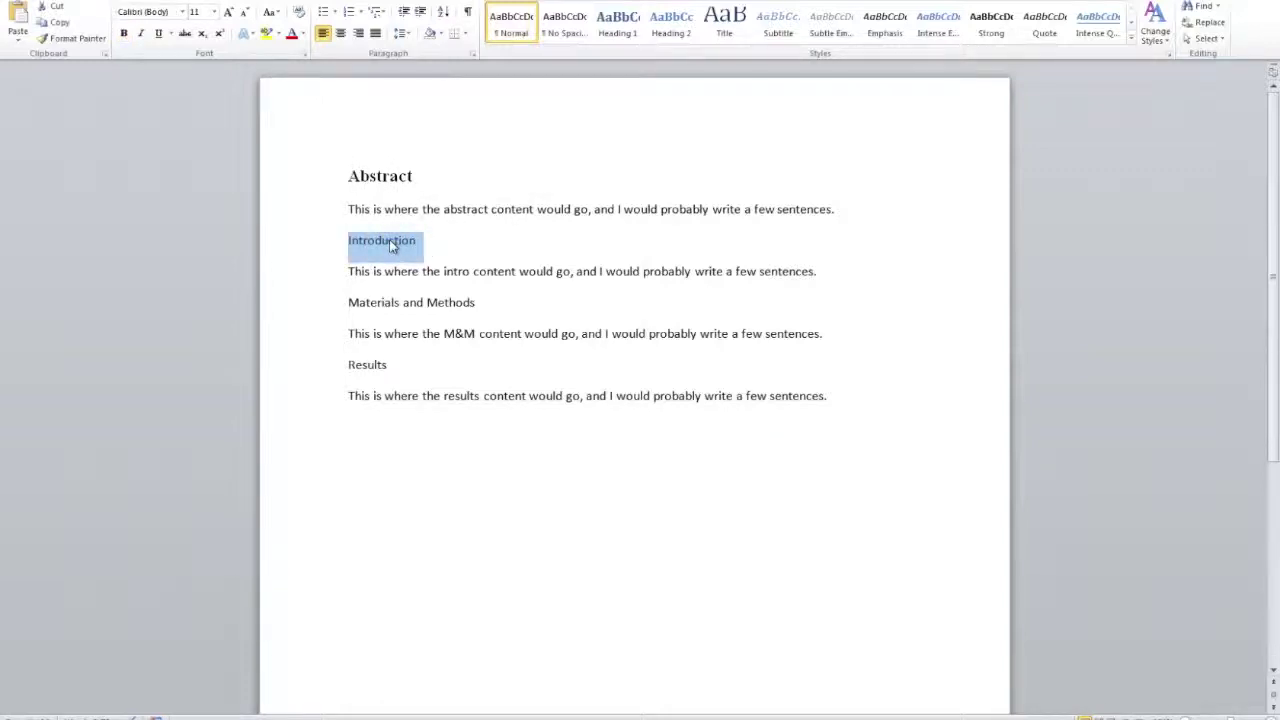
left_click(183, 14)
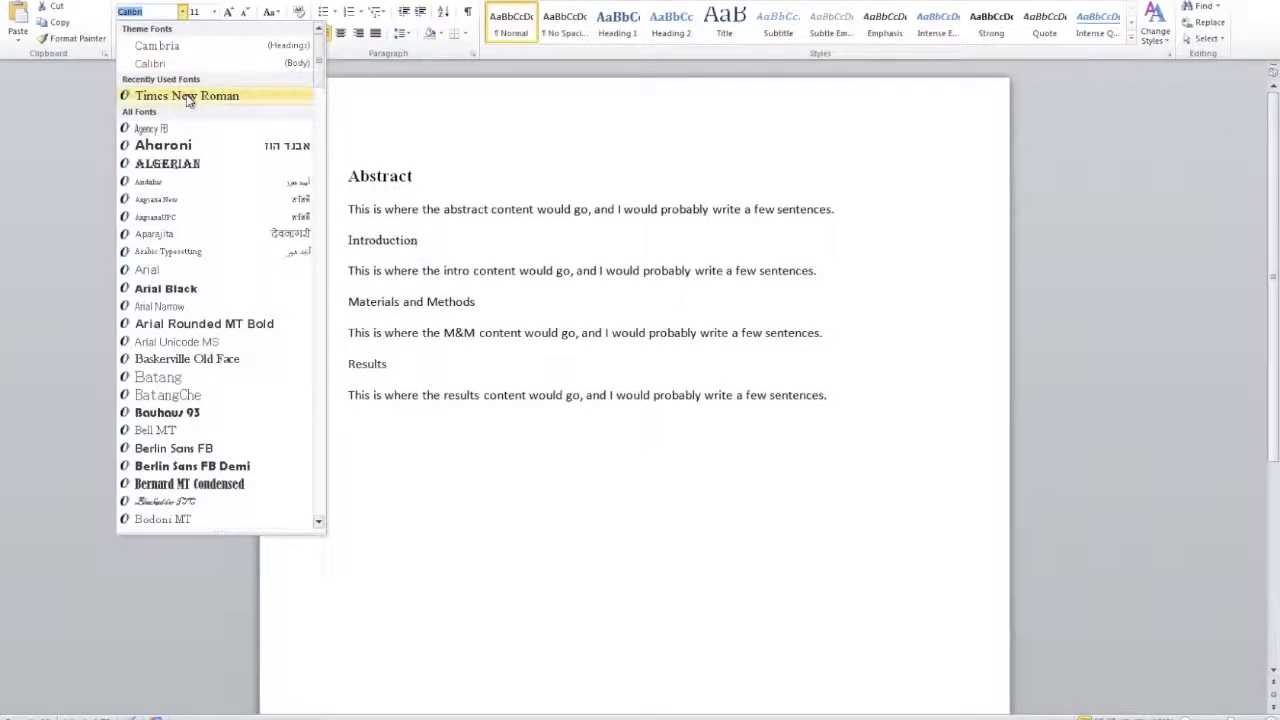
left_click(187, 96)
left_click(213, 12)
left_click(196, 91)
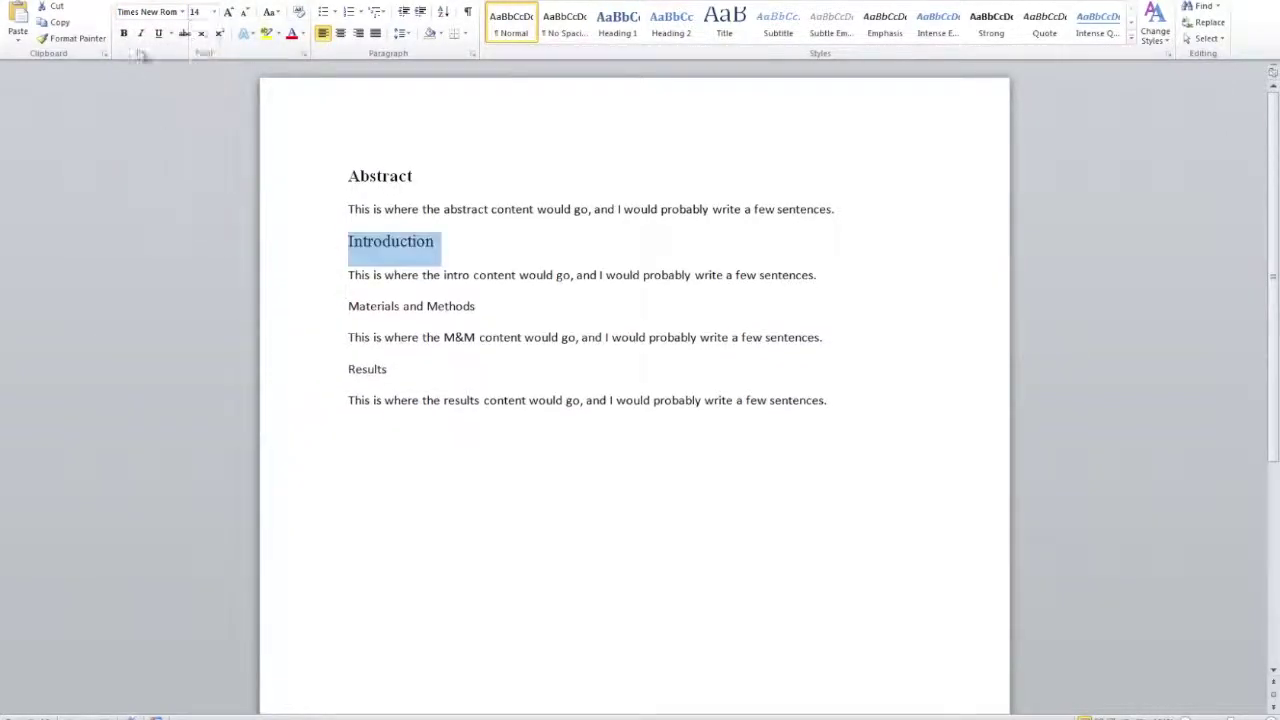
left_click(124, 33)
left_click(348, 304)
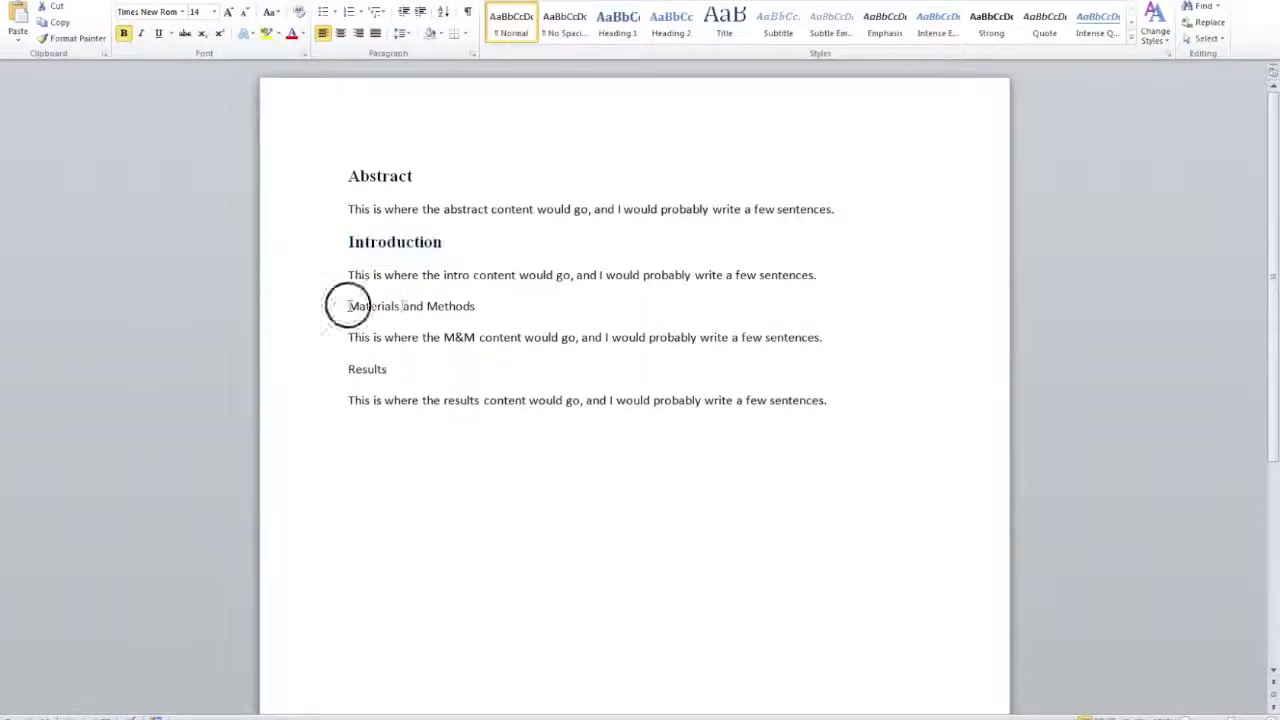
left_click(362, 180)
triple_click(362, 180)
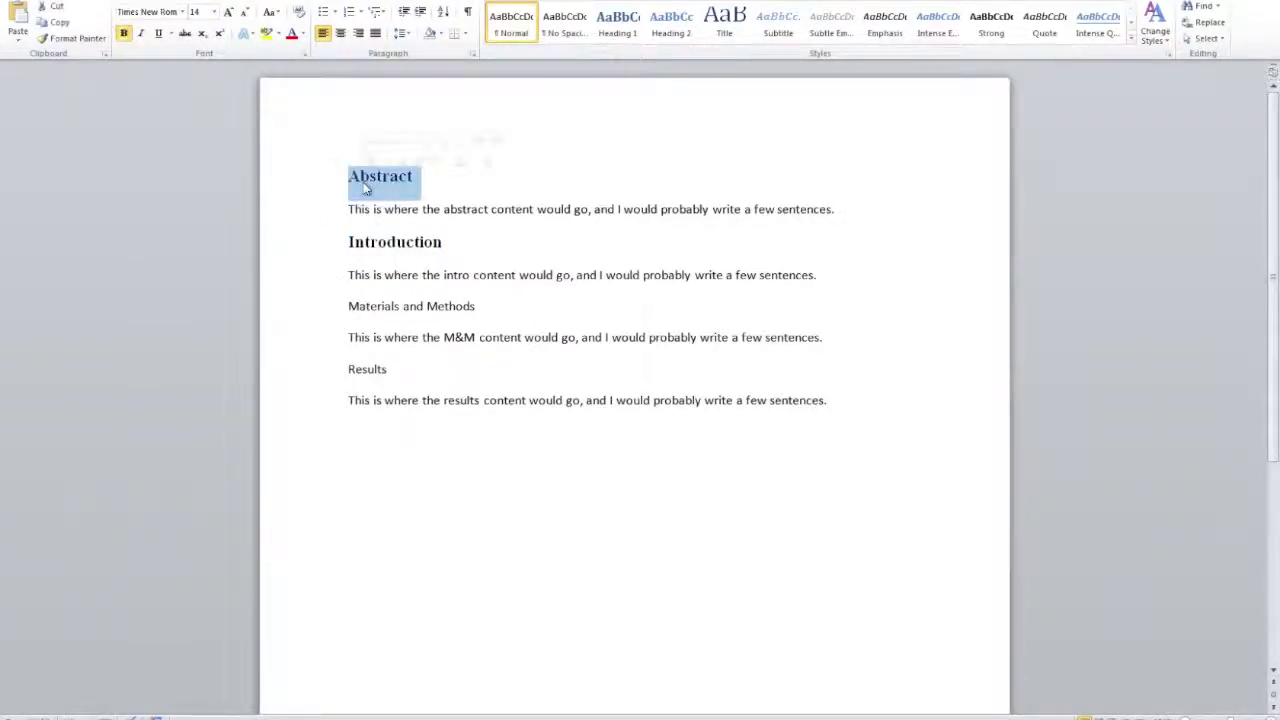
left_click(414, 181)
triple_click(366, 184)
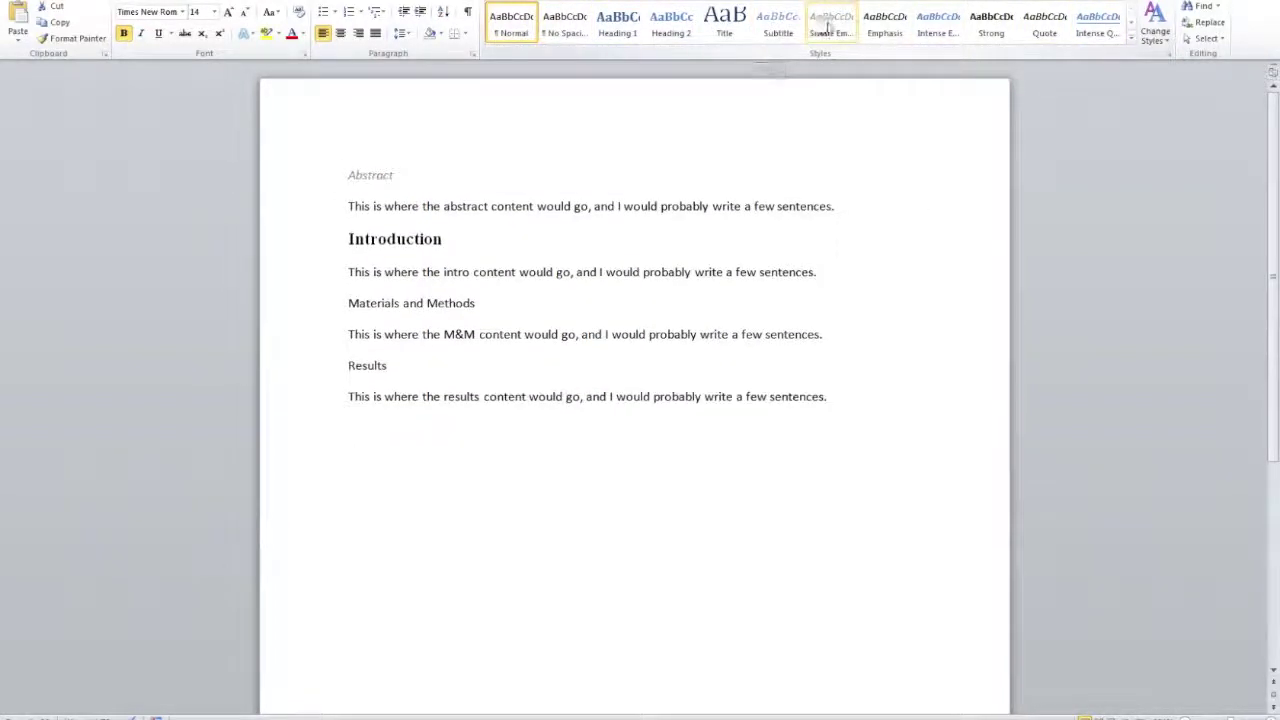
left_click(1134, 27)
left_click(1133, 11)
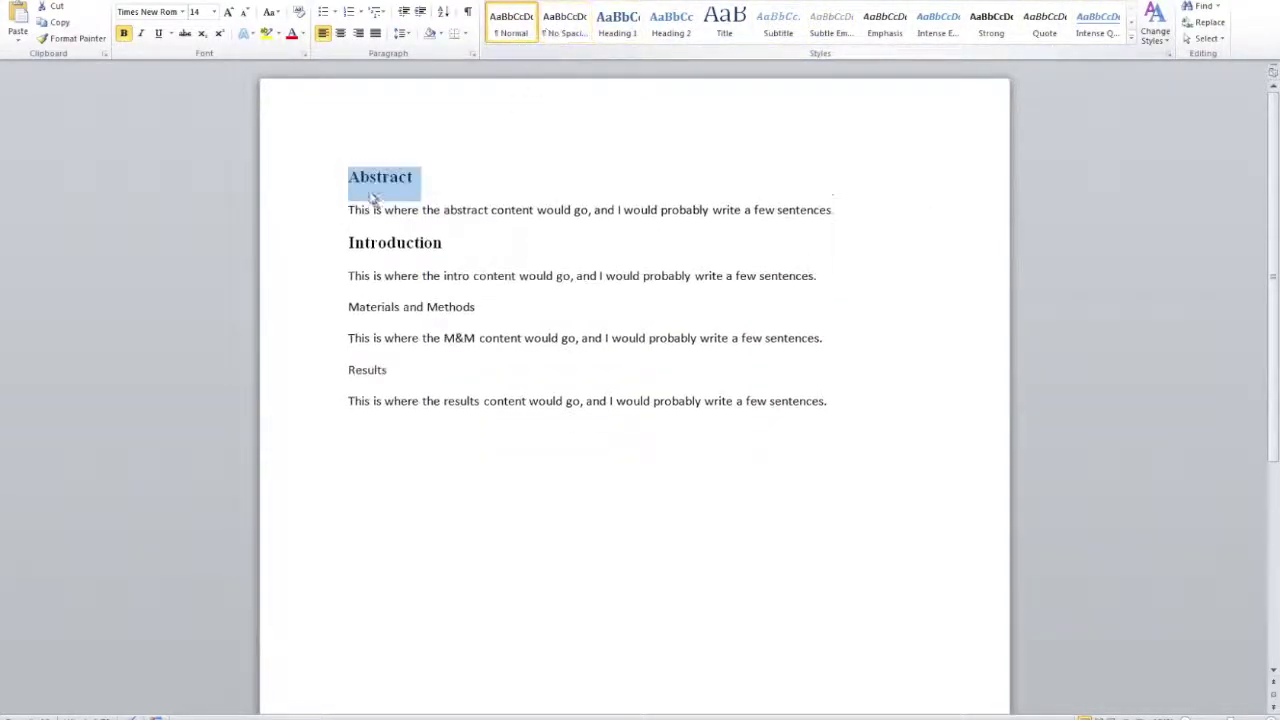
left_click(362, 177)
left_click_drag(349, 177, 410, 176)
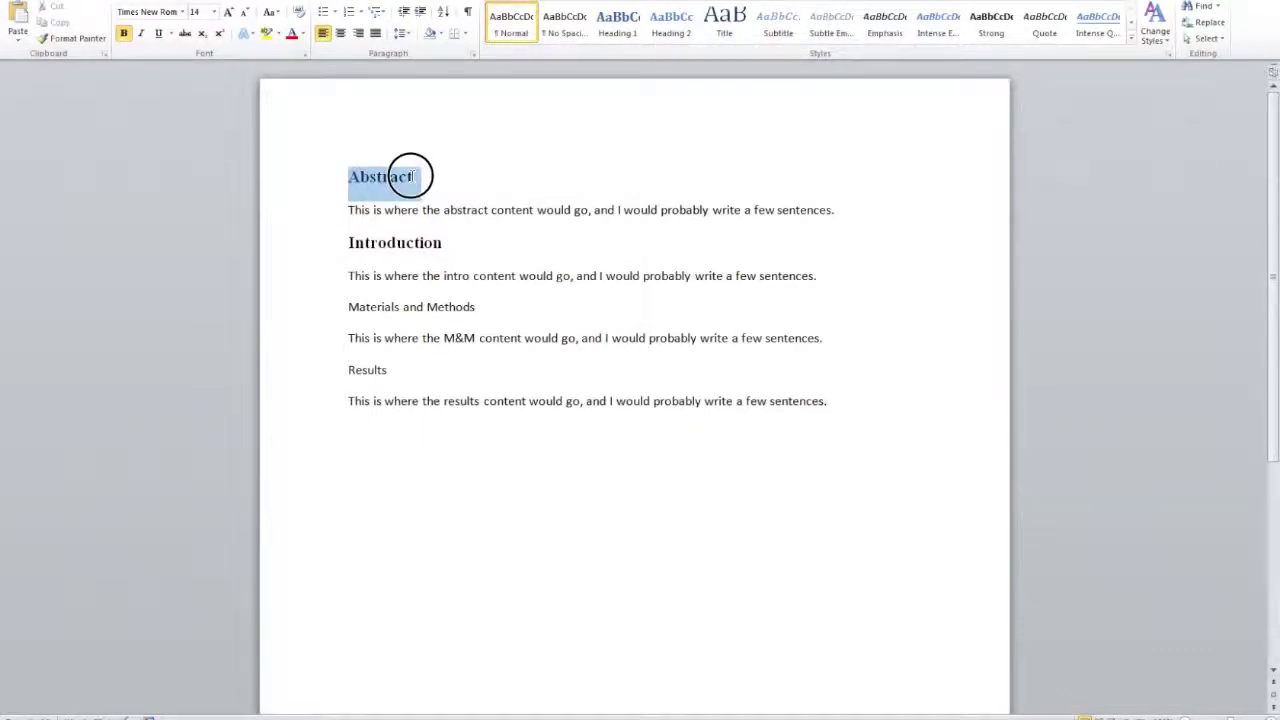
left_click(1158, 32)
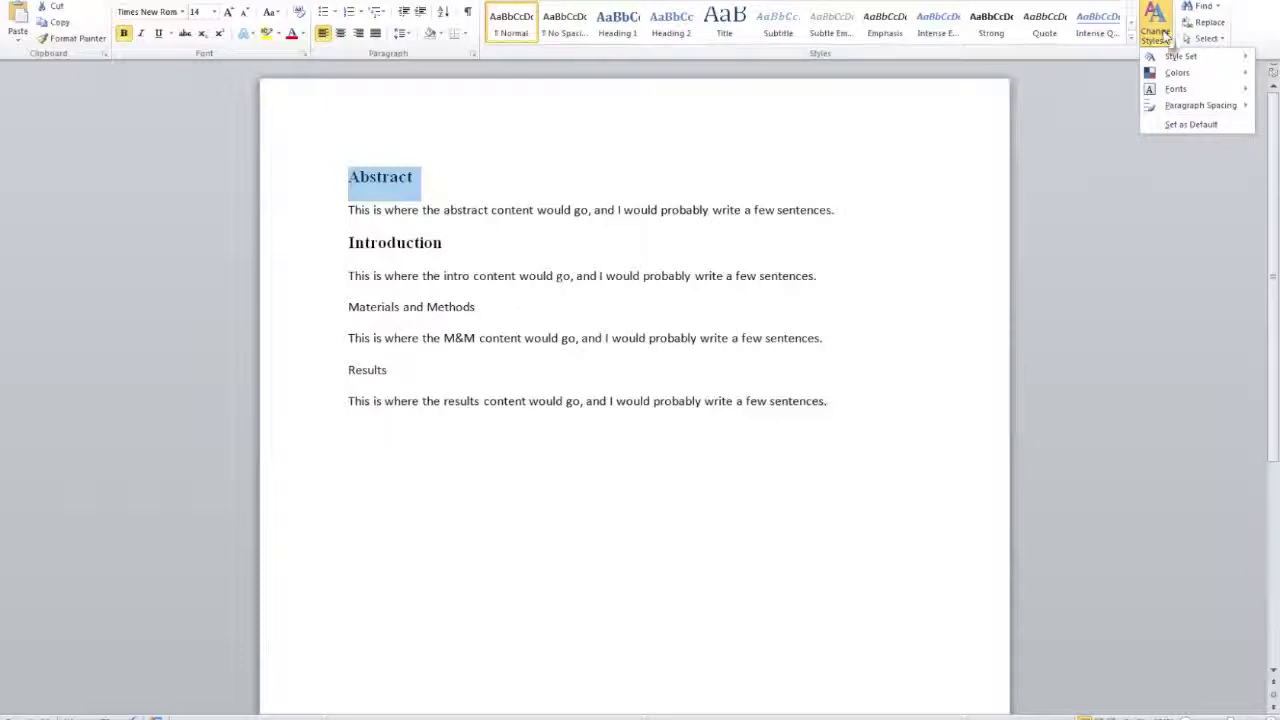
mouse_move(1178, 58)
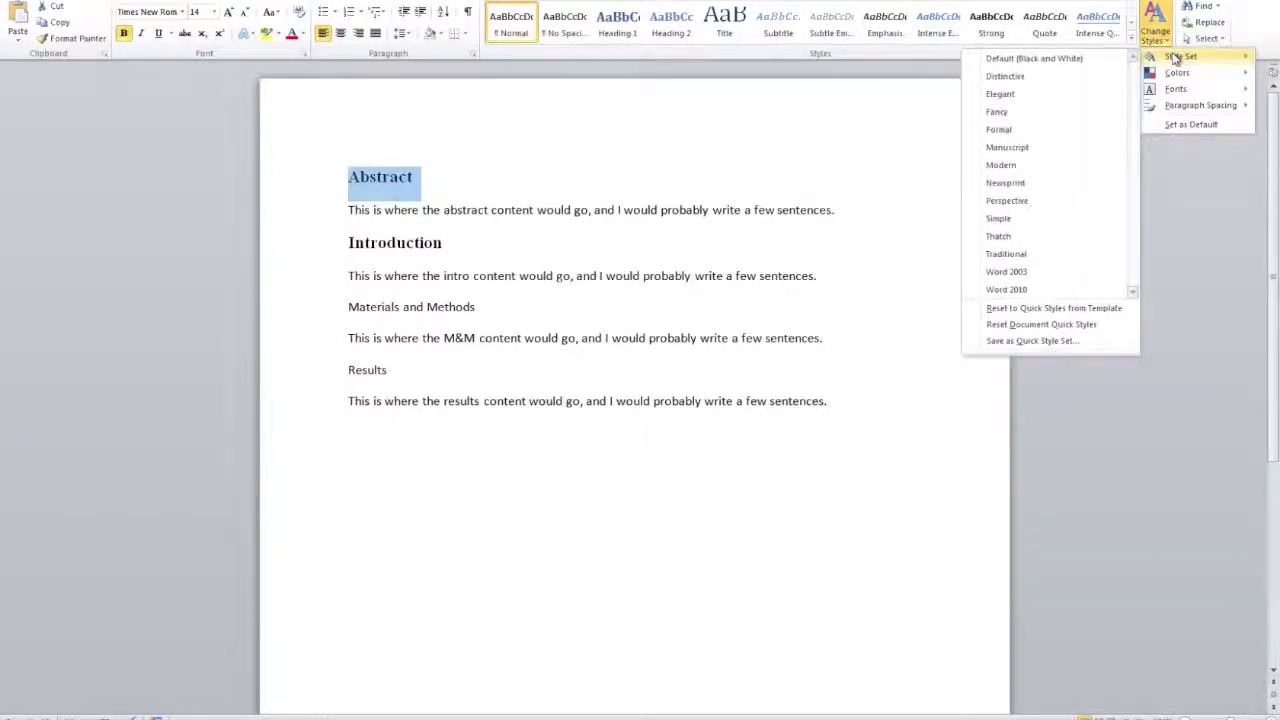
left_click(1028, 342)
left_click(514, 380)
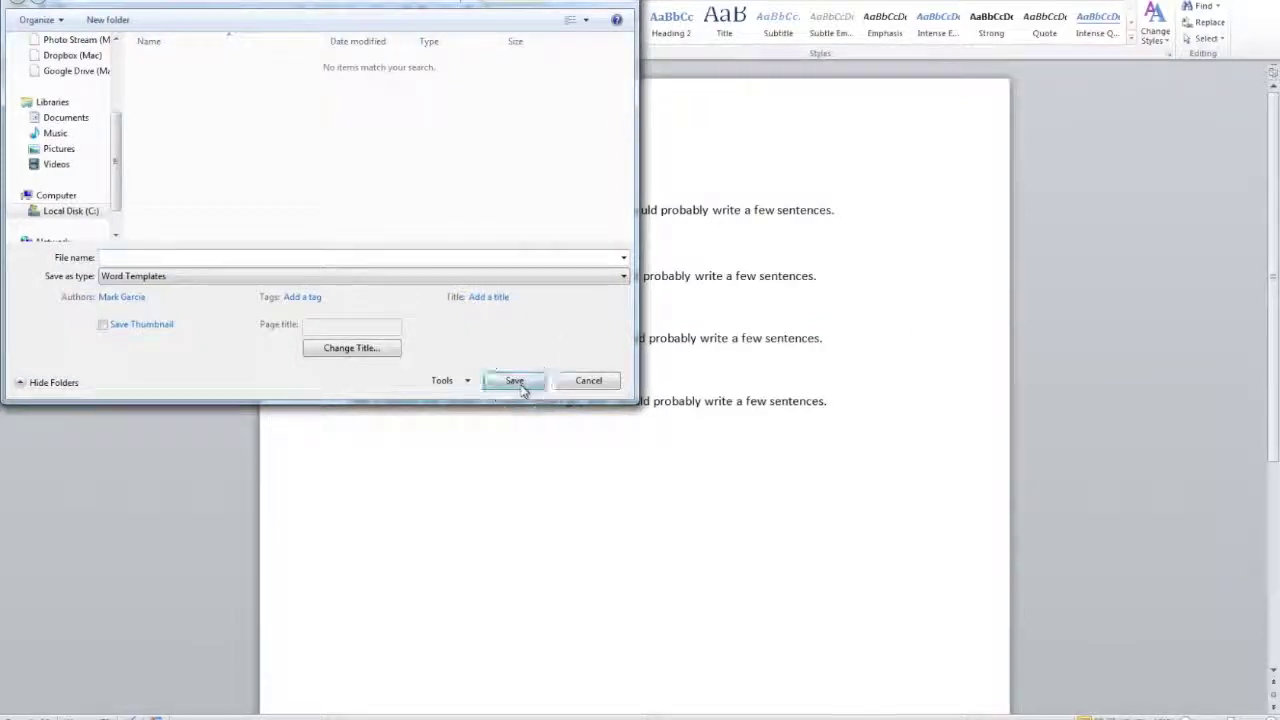
left_click(588, 385)
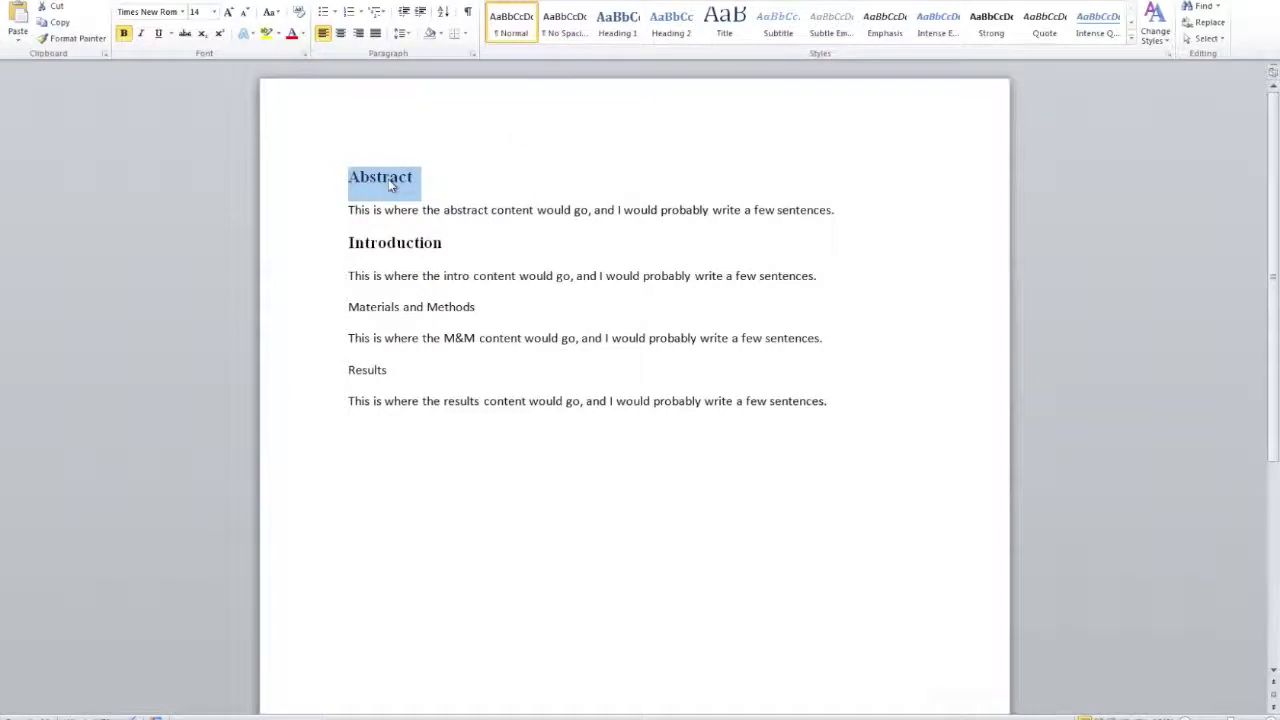
left_click(543, 209)
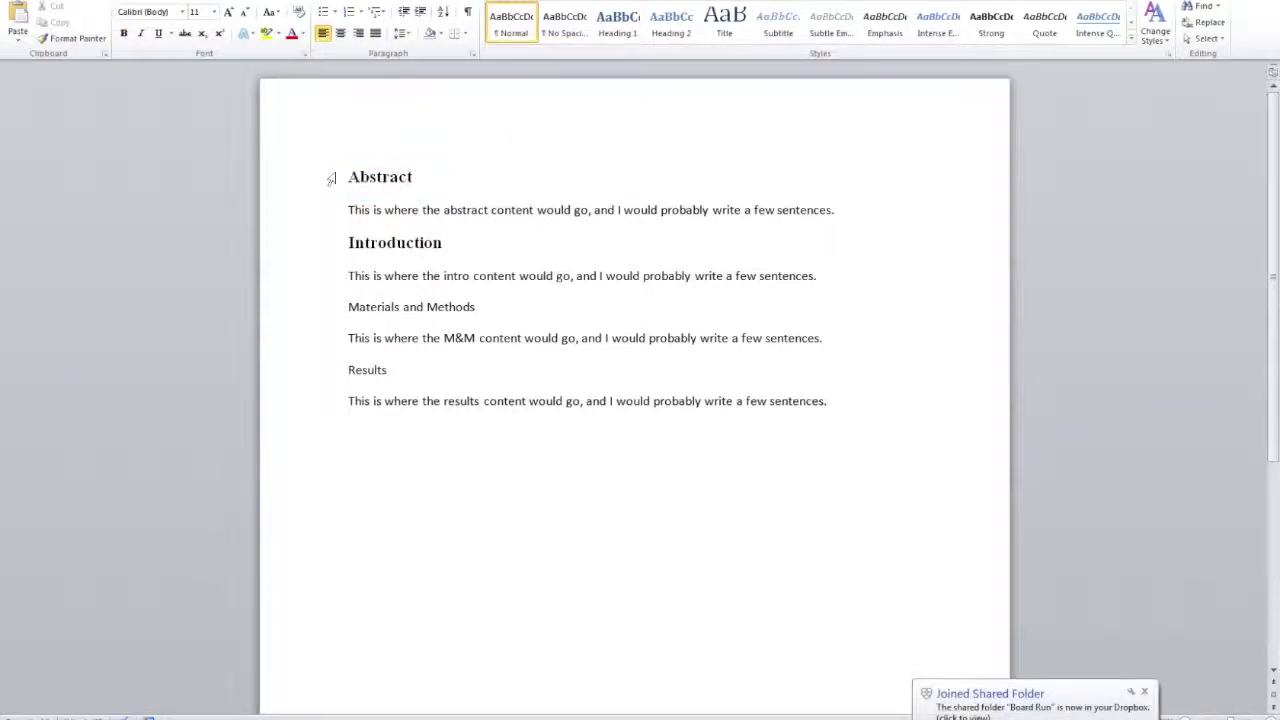
Save the formatting of the Abstract heading as a new quick style named "Section Header"
left_click_drag(348, 177, 405, 182)
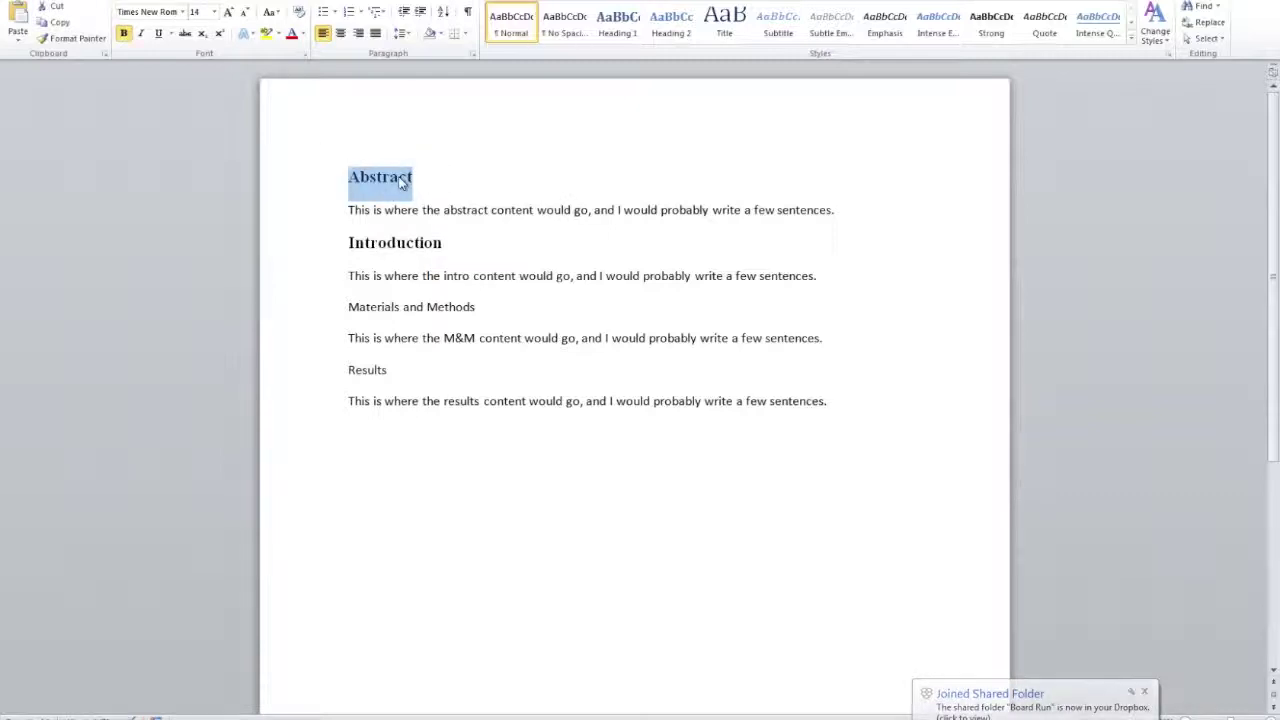
right_click(405, 182)
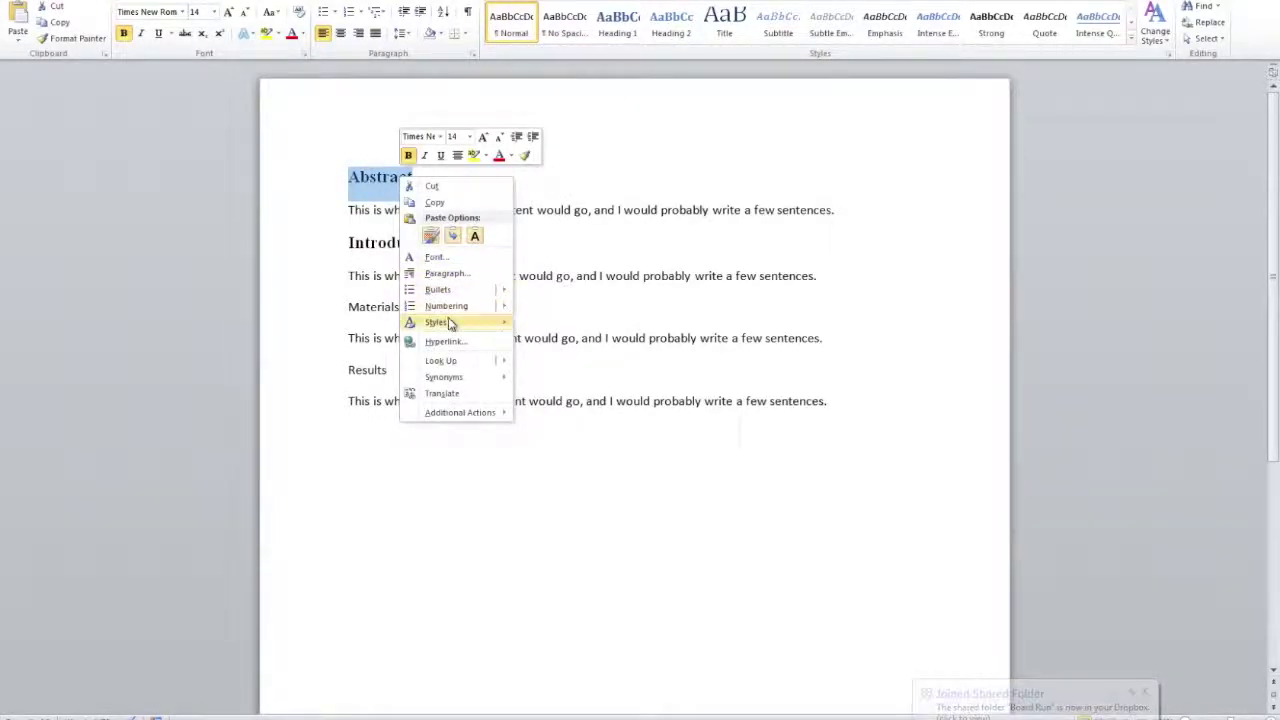
mouse_move(450, 324)
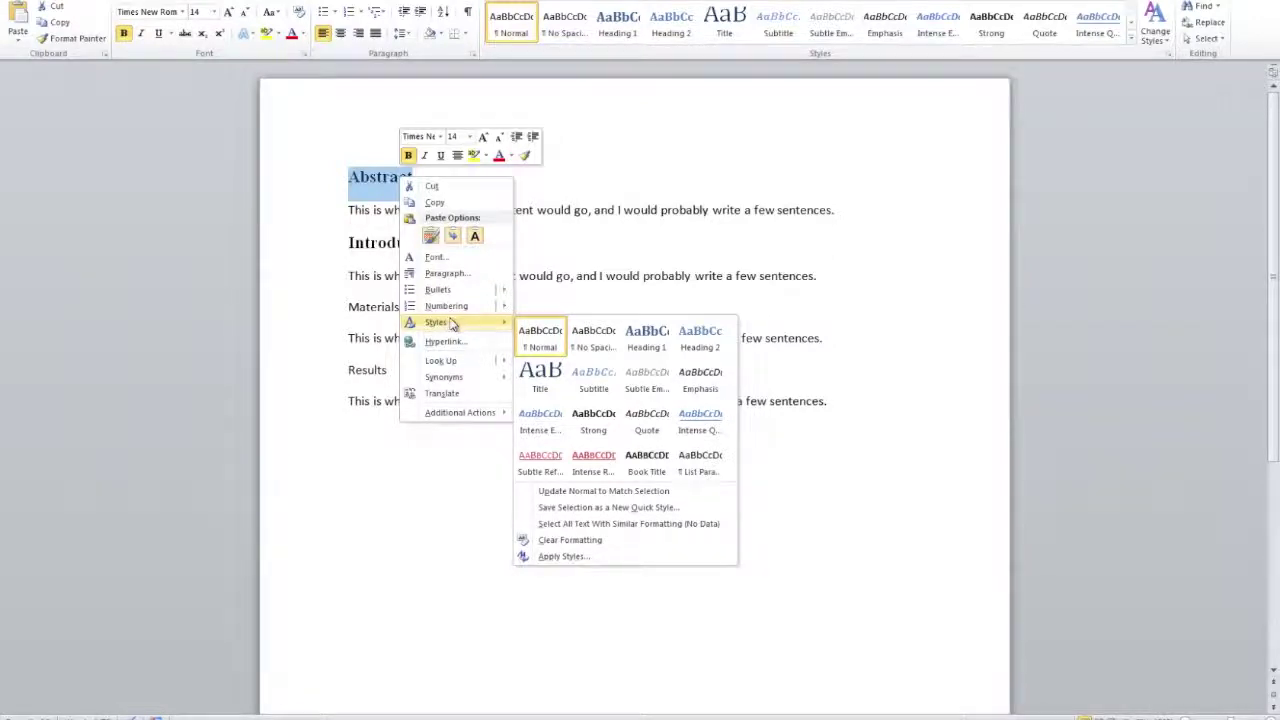
left_click(558, 470)
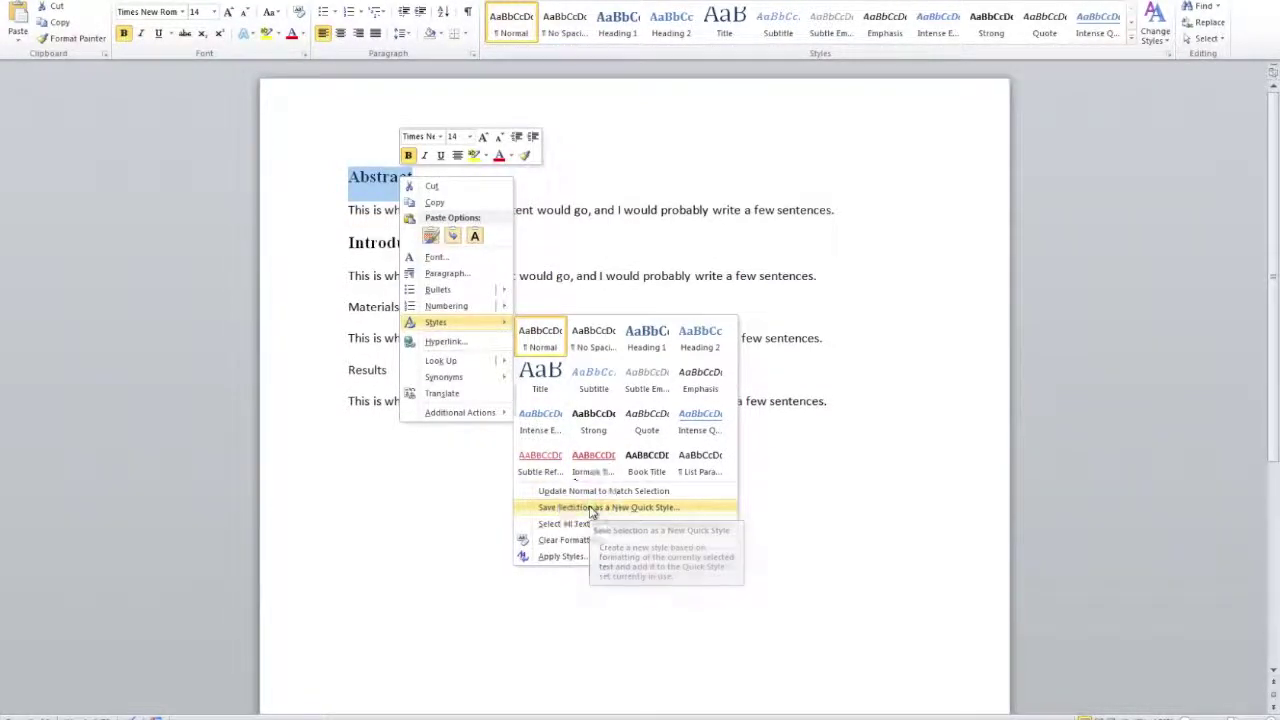
left_click(591, 508)
left_click_drag(645, 278, 630, 148)
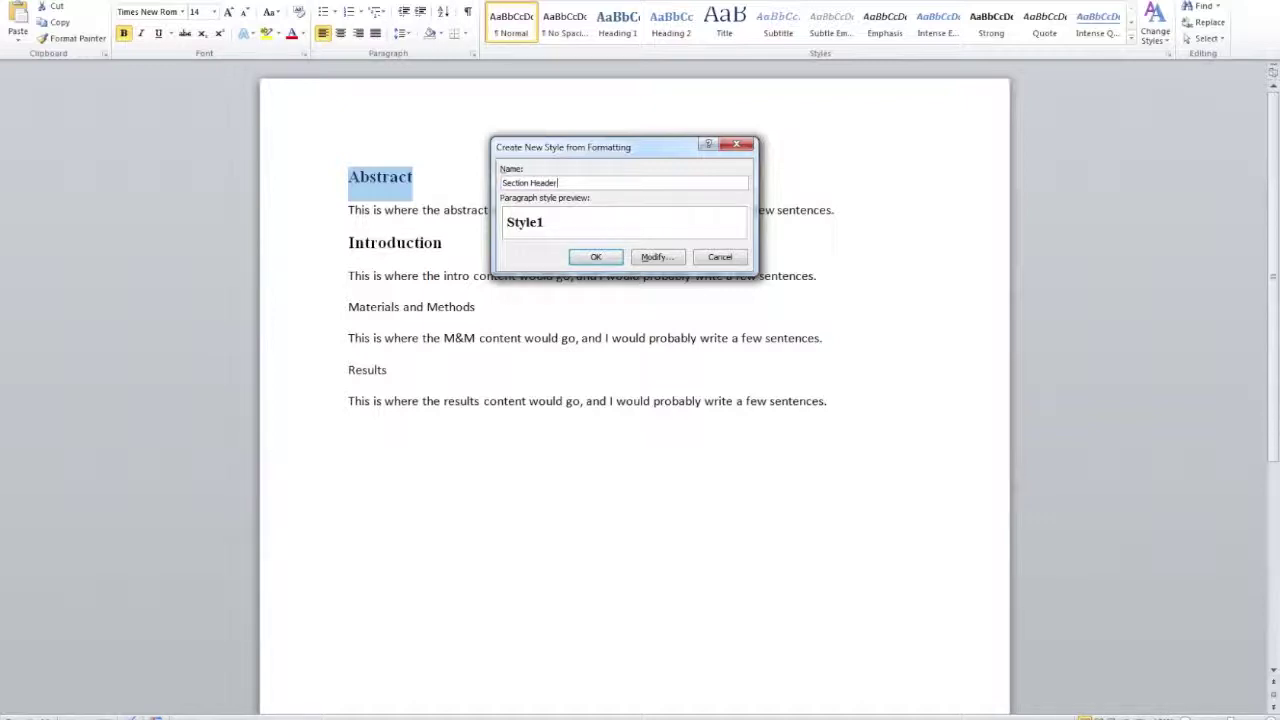
key("Tab")
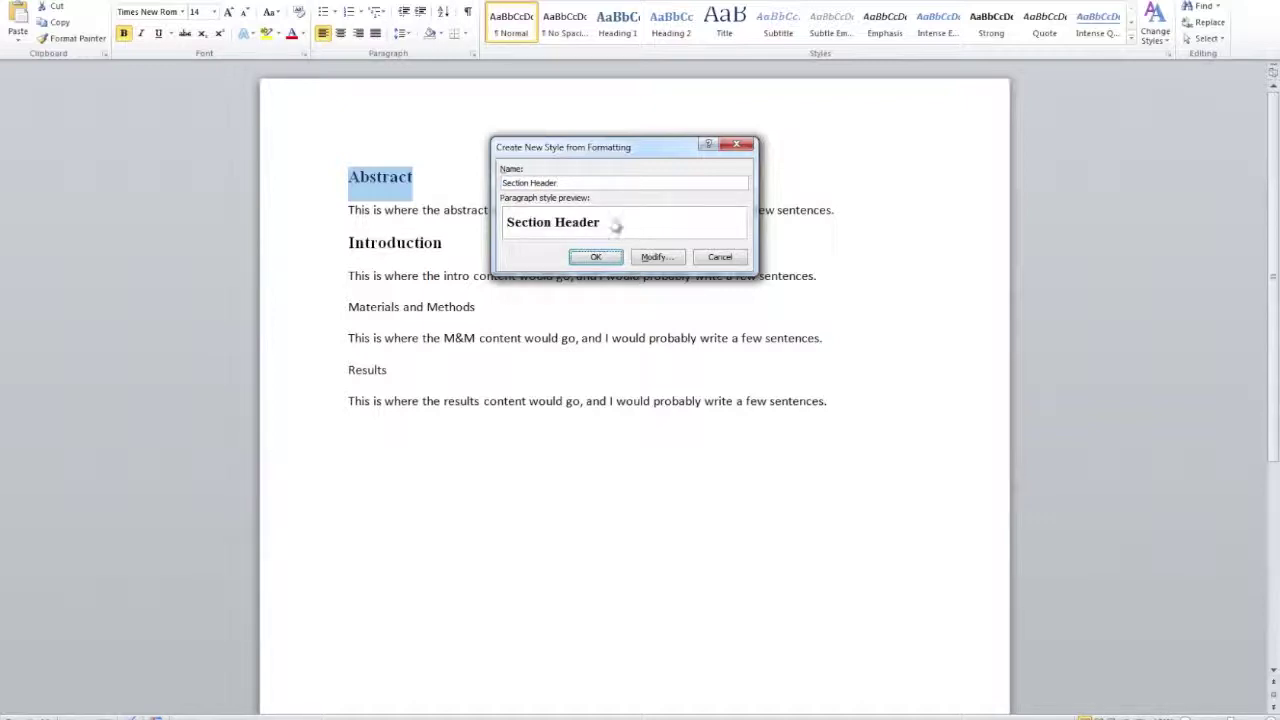
left_click(577, 186)
left_click(597, 257)
left_click(412, 177)
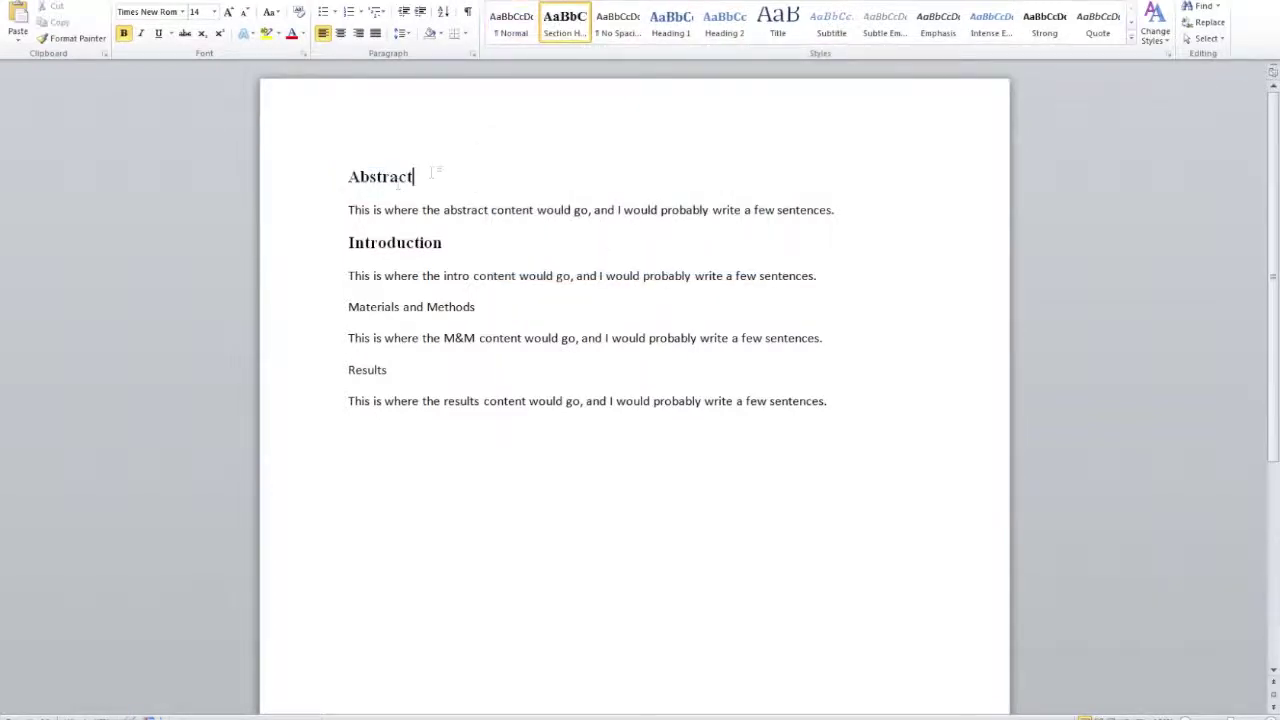
Examine the available style sets and the quick styles gallery to locate the Section Header style
double_click(383, 177)
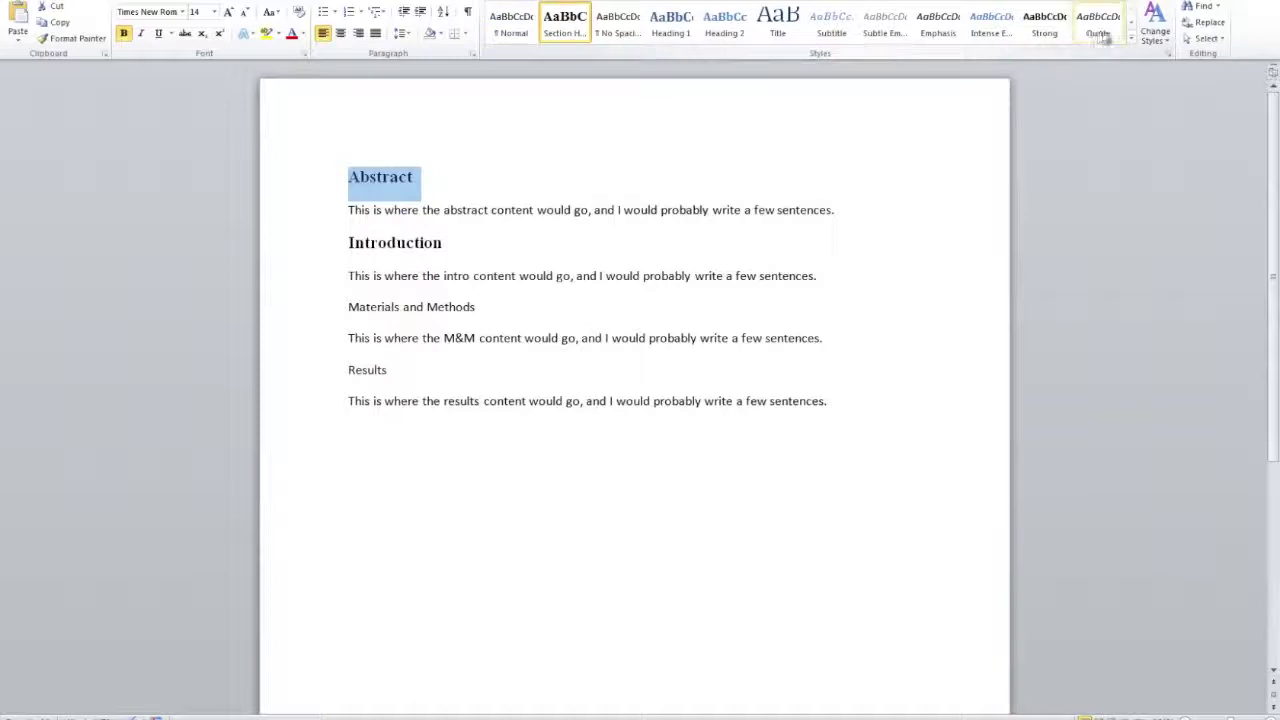
left_click(1155, 38)
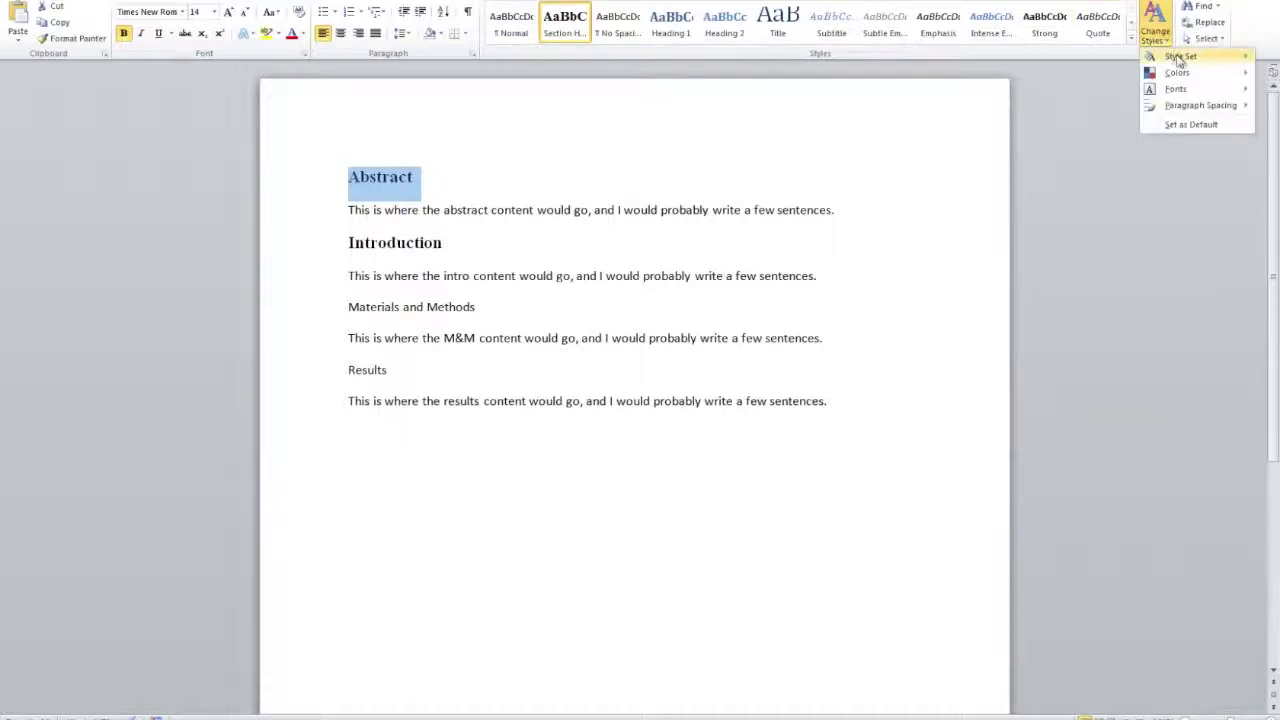
mouse_move(1178, 57)
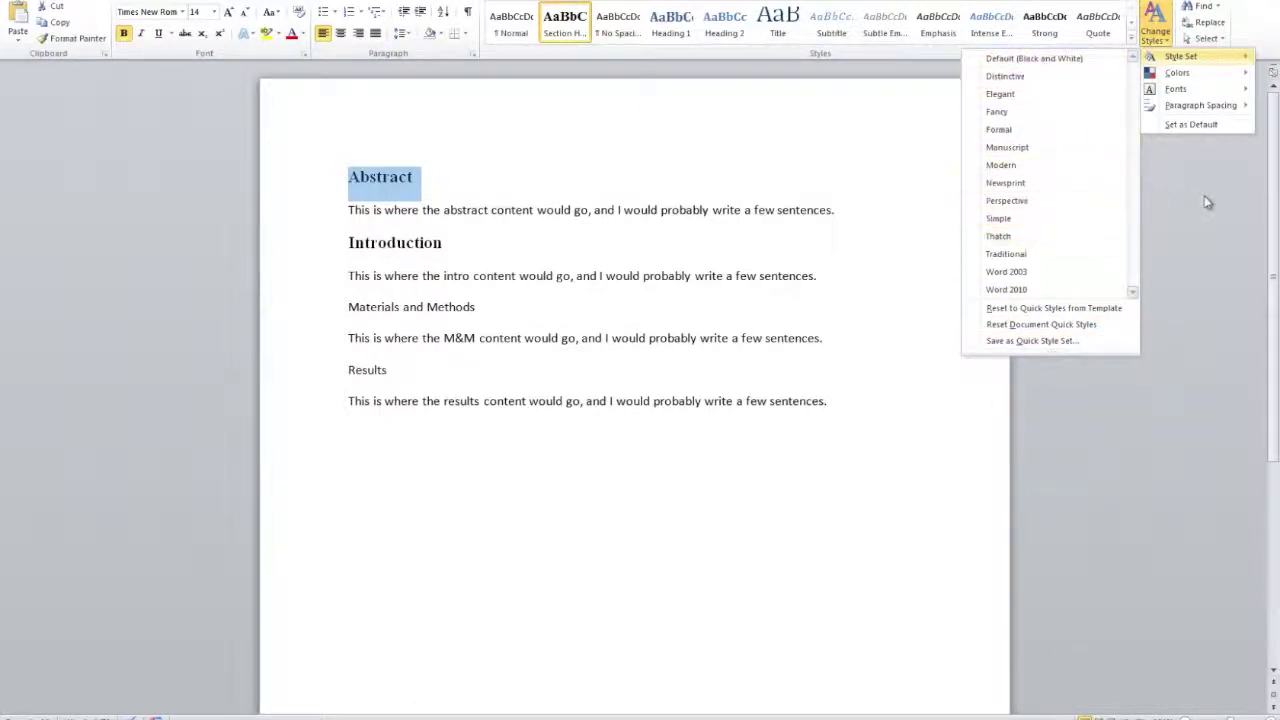
left_click(804, 226)
left_click(399, 177)
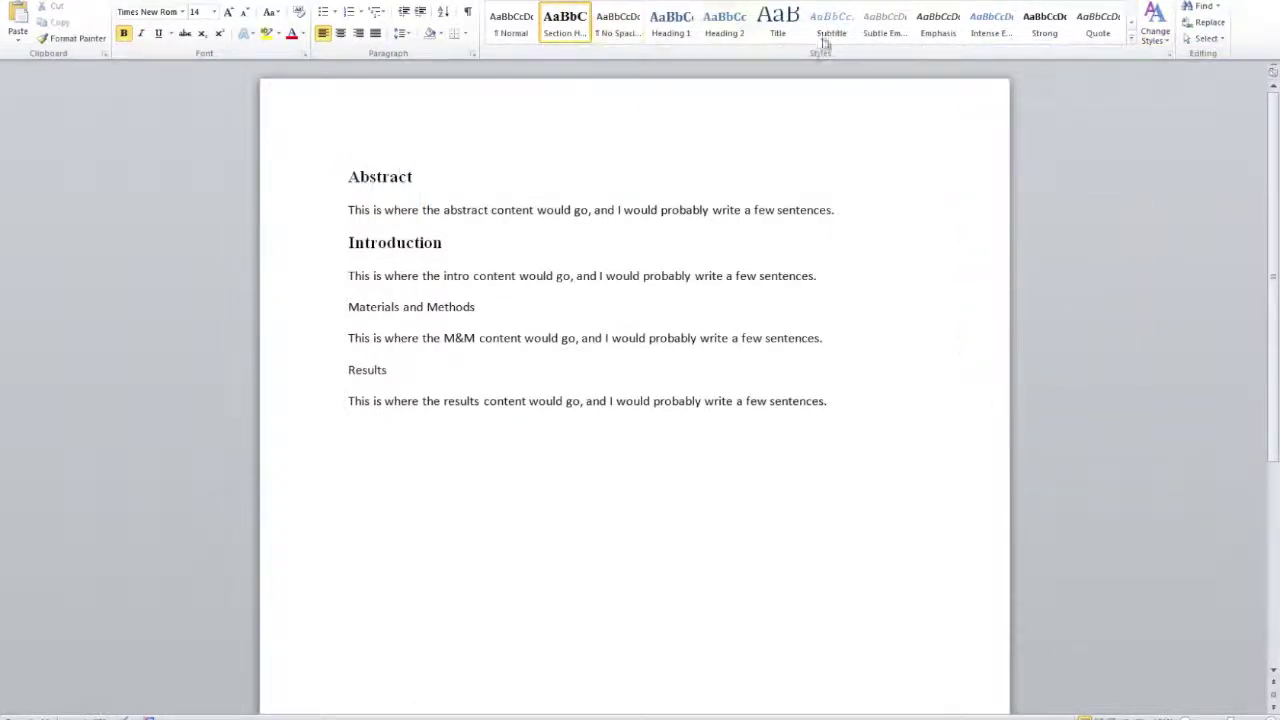
left_click(1131, 30)
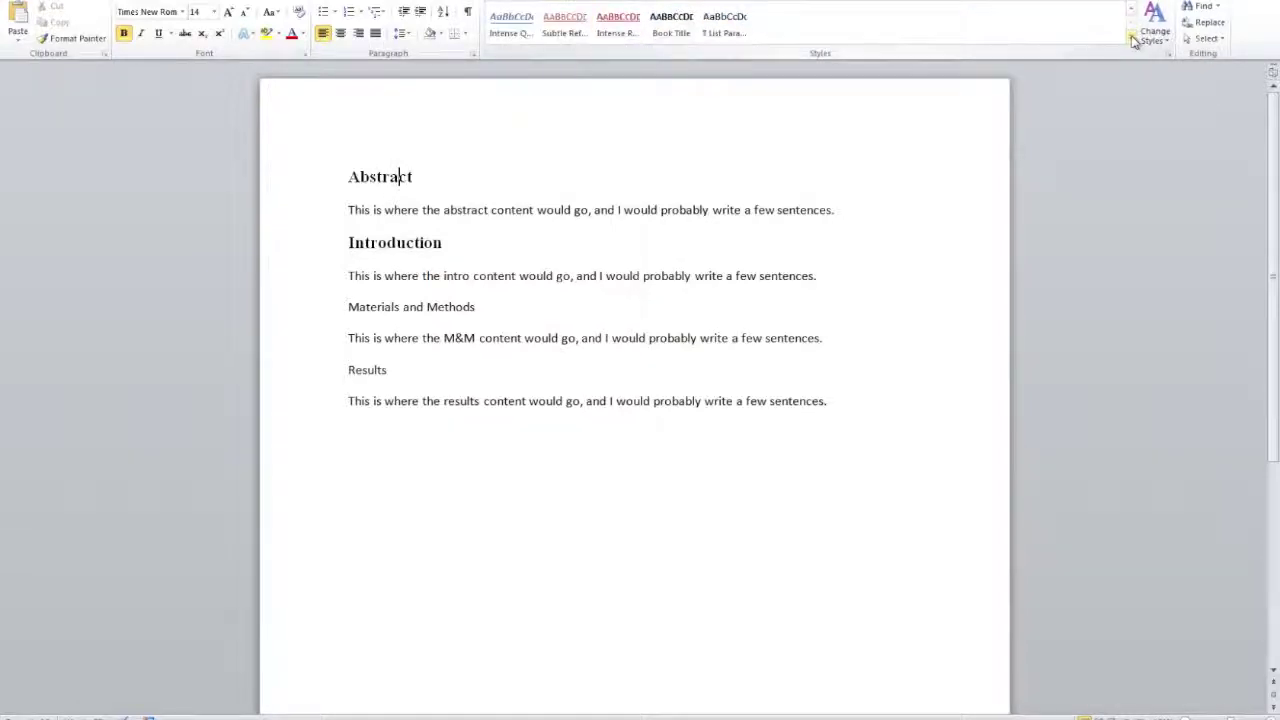
left_click(1131, 44)
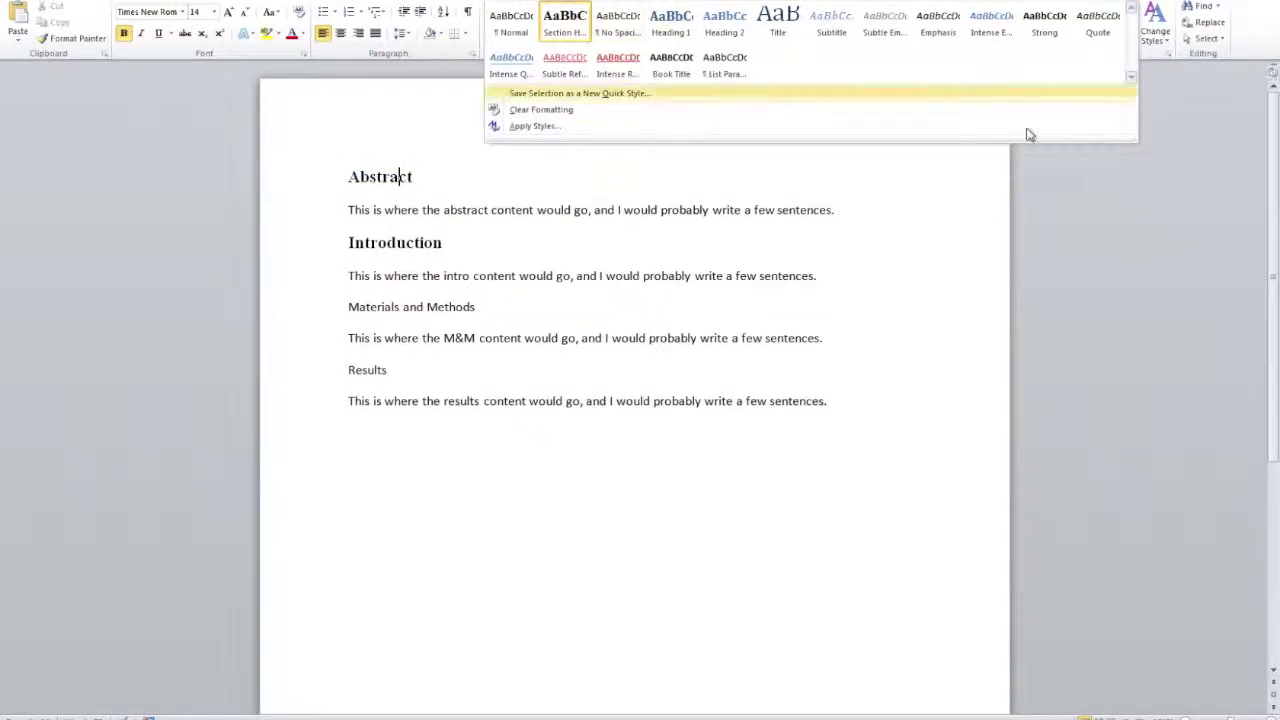
left_click(1080, 221)
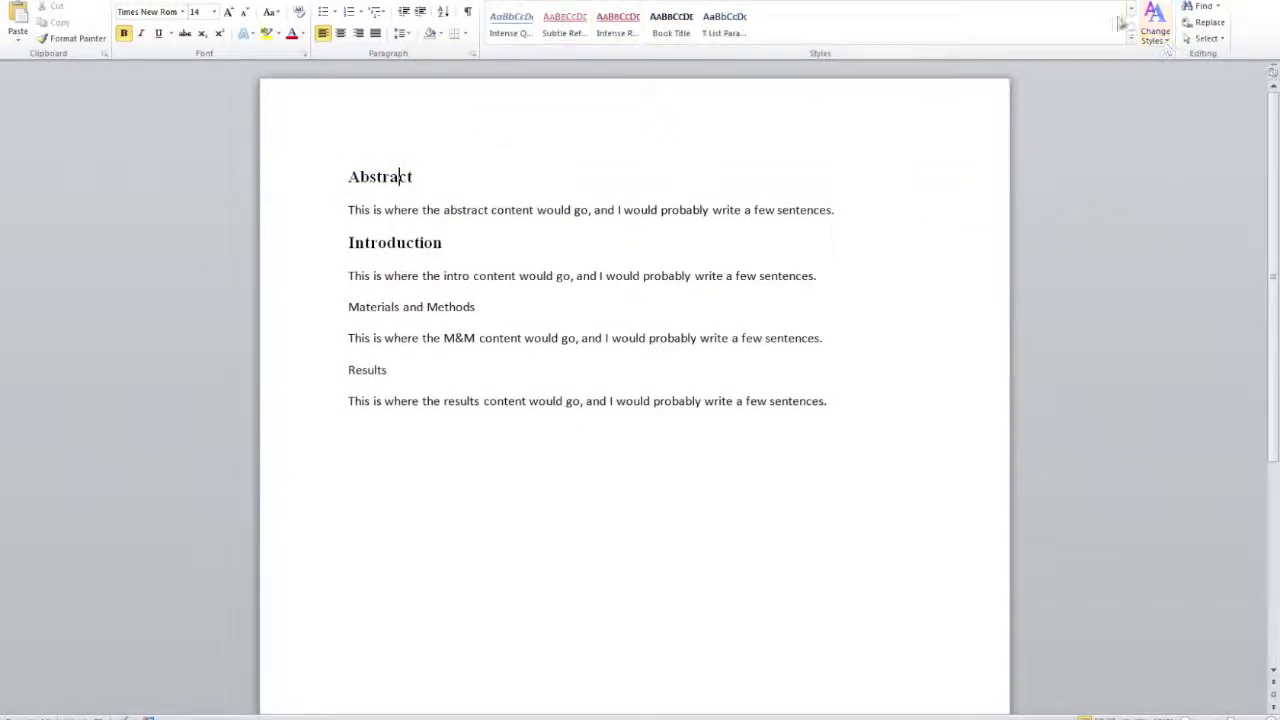
left_click(1131, 8)
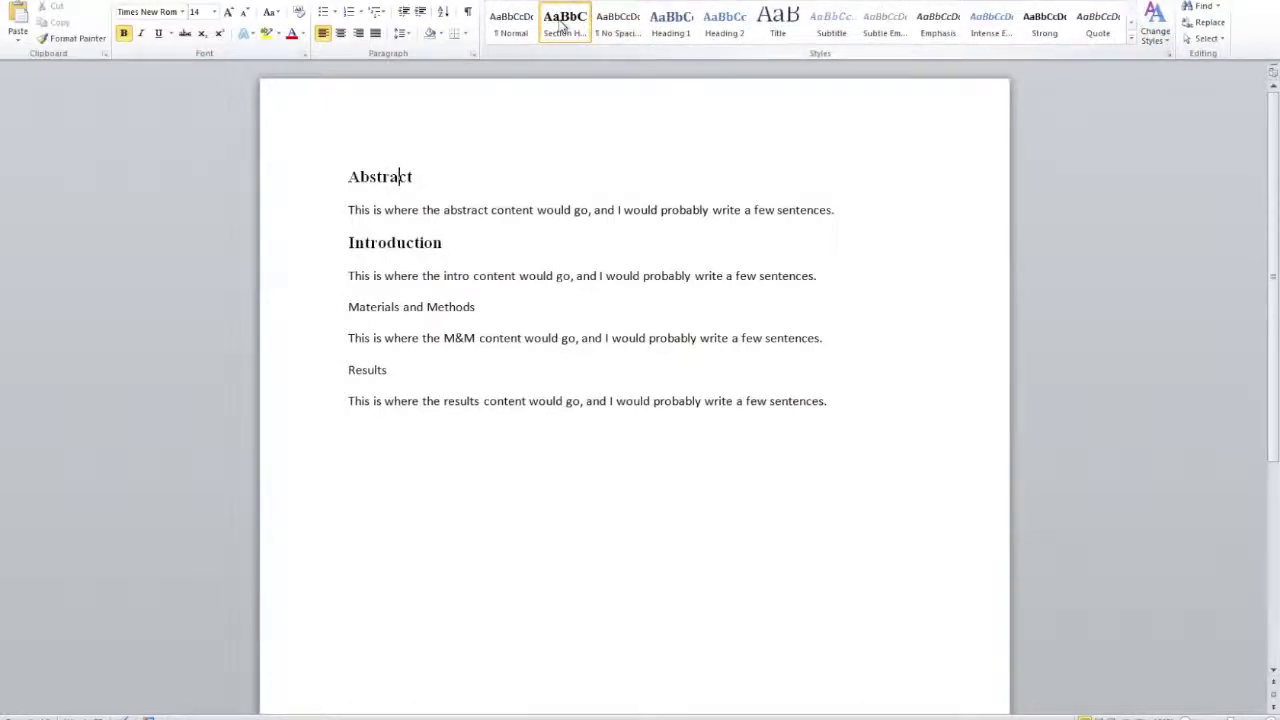
Apply the Section Header style to the Introduction heading
left_click_drag(346, 244, 443, 243)
left_click_drag(348, 243, 450, 245)
left_click_drag(349, 176, 421, 177)
left_click_drag(348, 243, 450, 245)
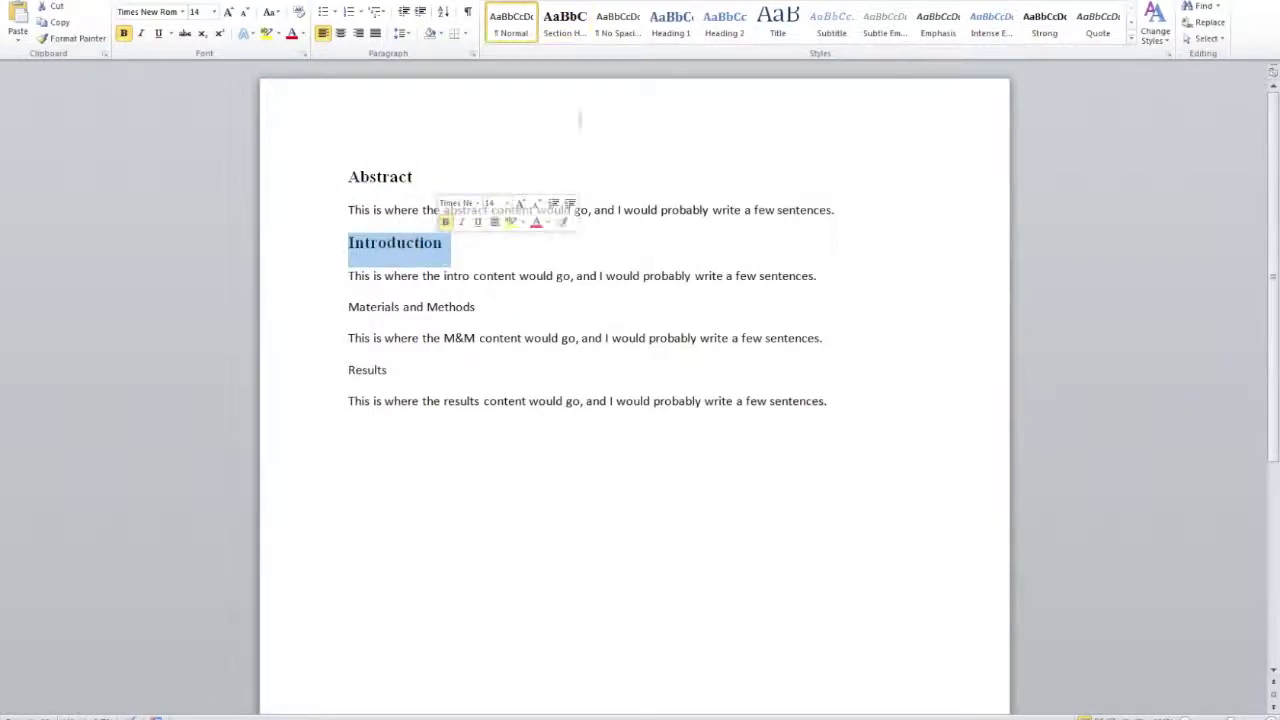
left_click(551, 20)
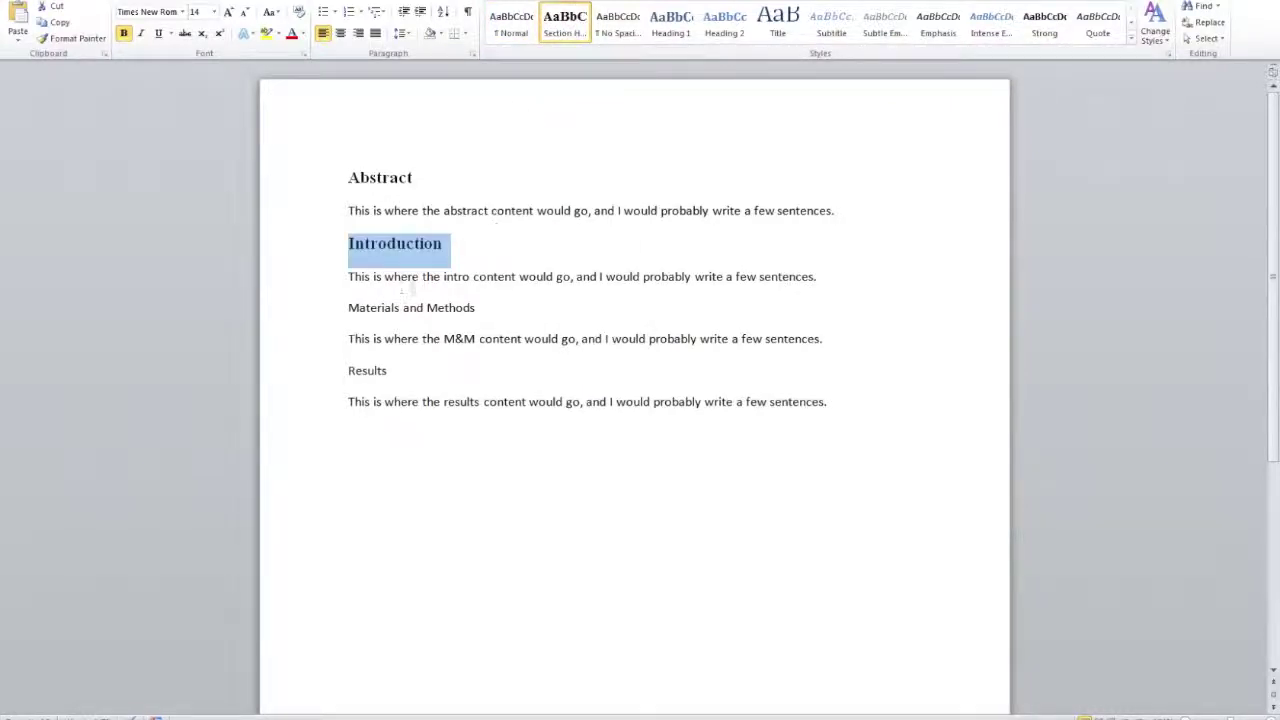
Apply the Section Header style to the Materials and Methods heading and the Results heading
left_click(348, 308)
left_click_drag(348, 308, 472, 308)
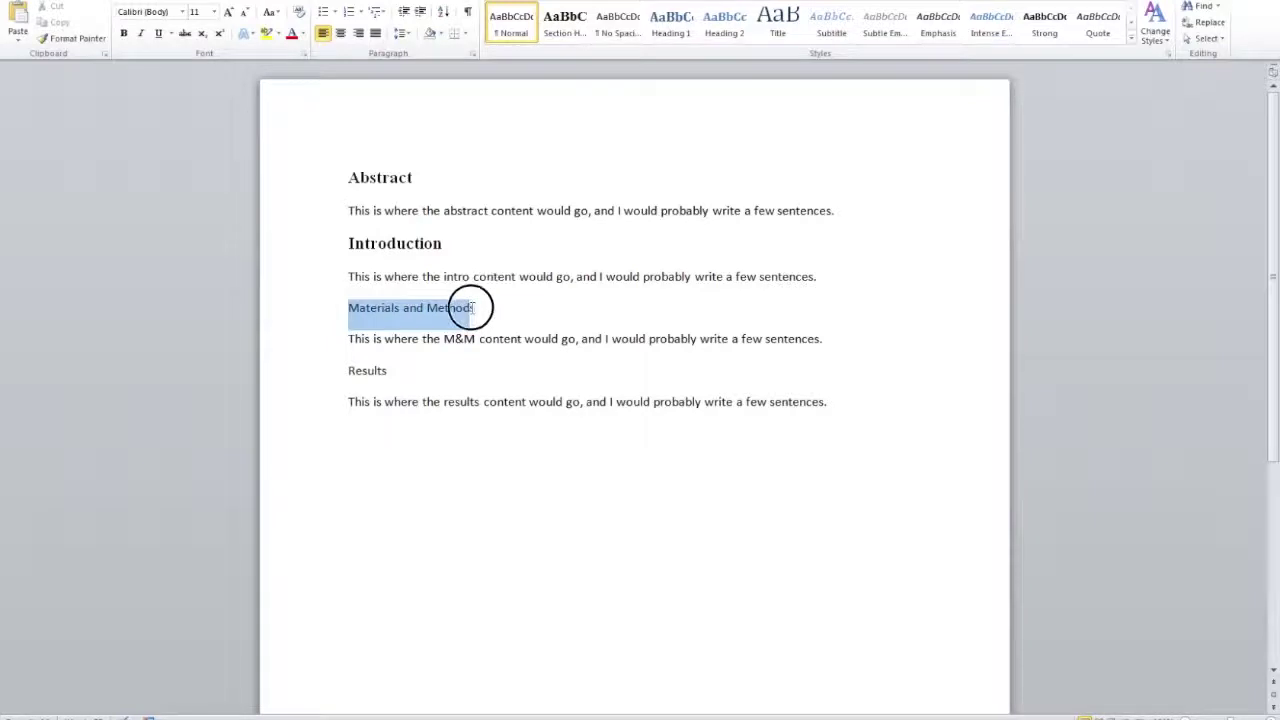
left_click(472, 308)
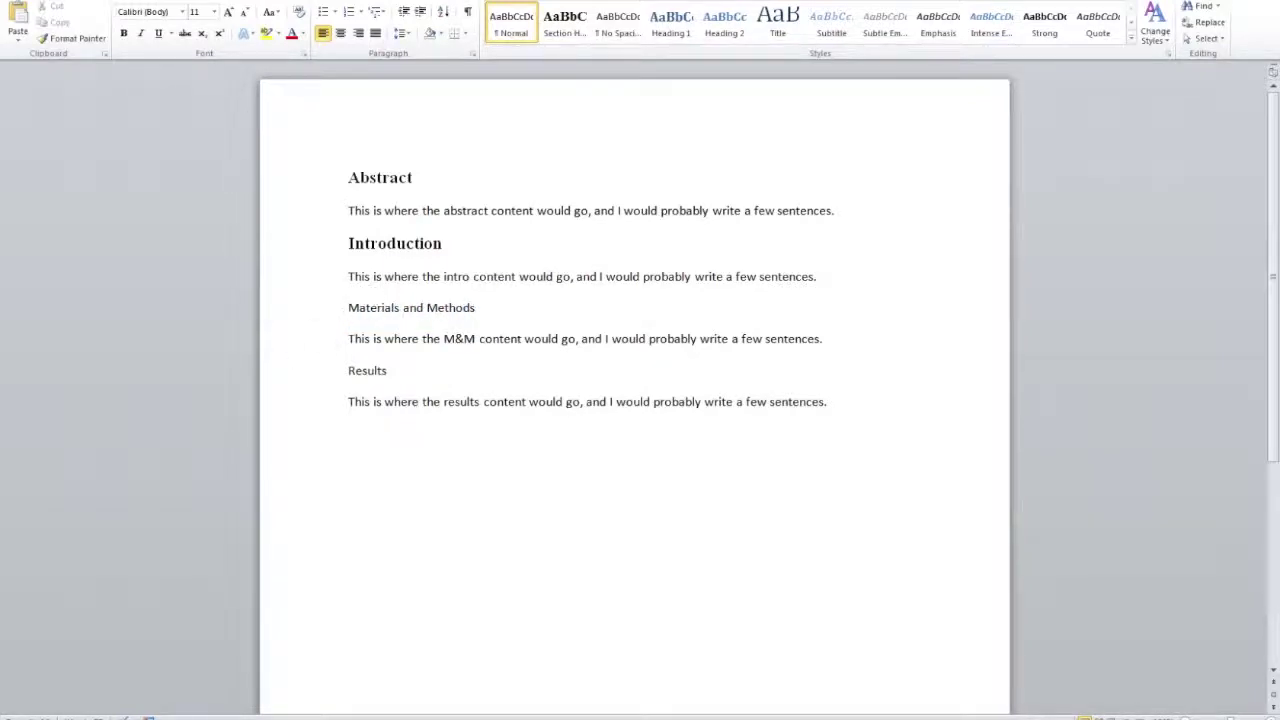
left_click(562, 34)
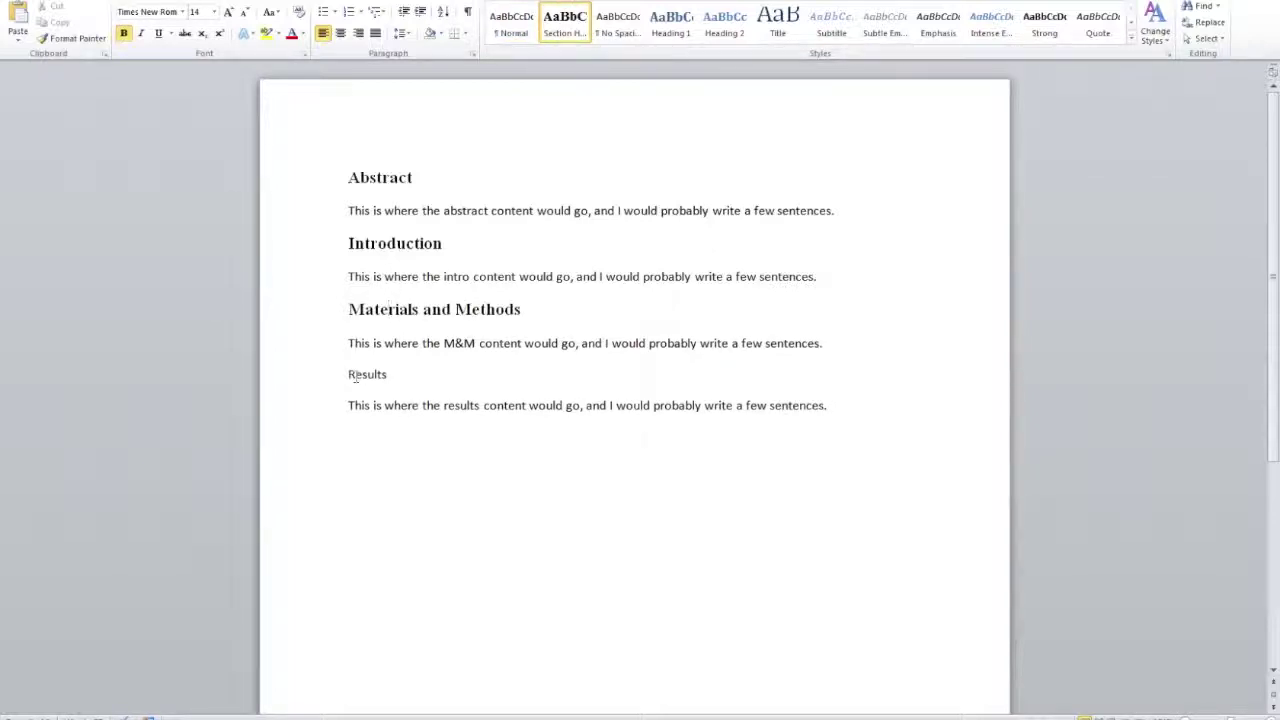
left_click(386, 374)
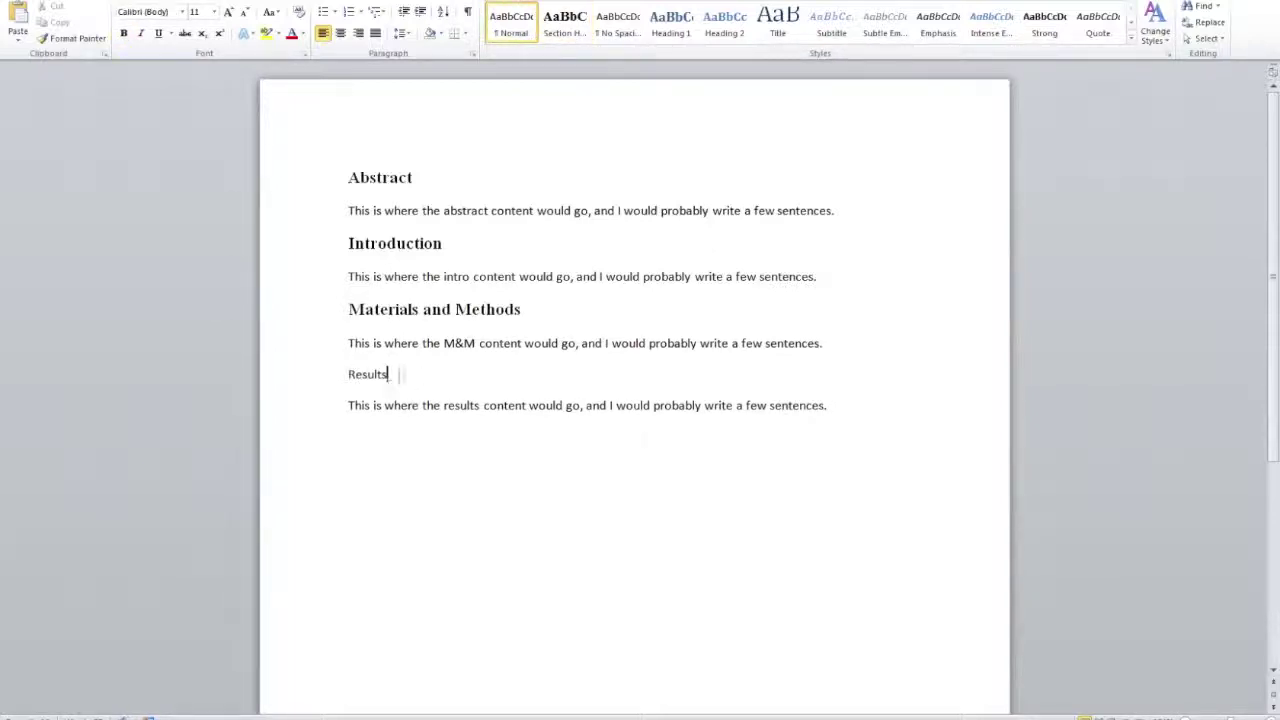
left_click(565, 20)
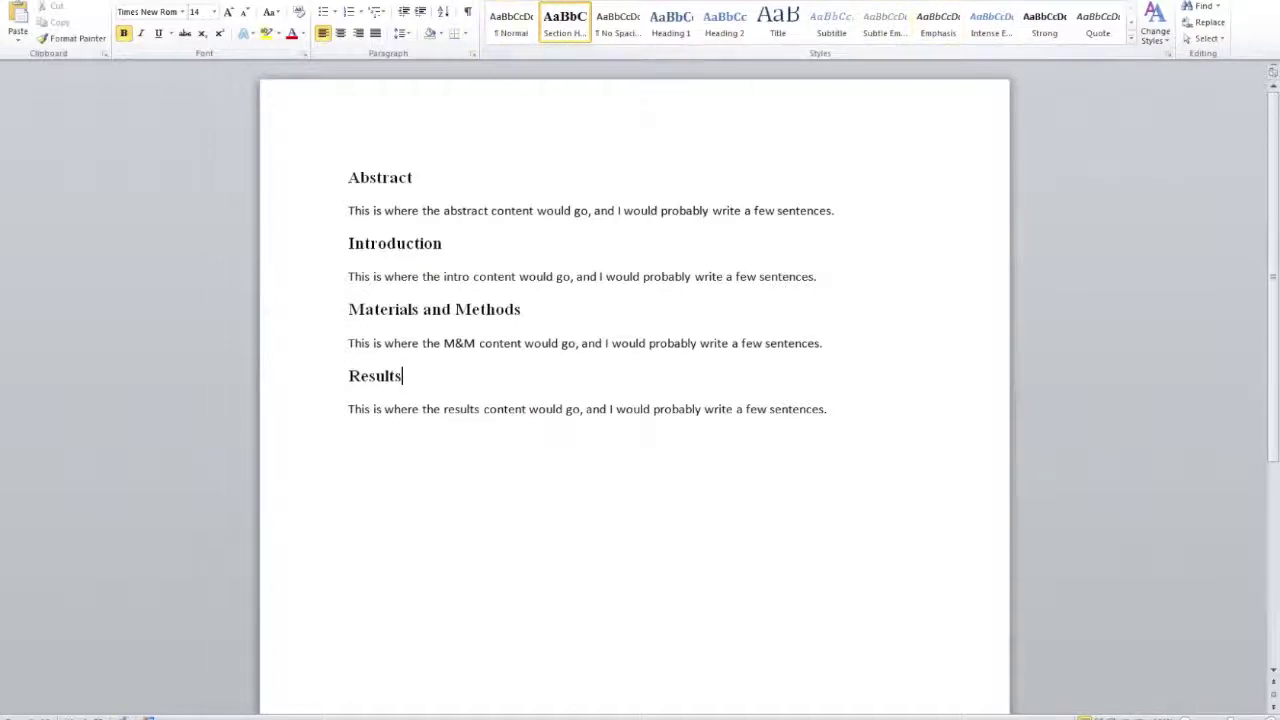
left_click(383, 177)
key("End")
left_click_drag(345, 178, 414, 182)
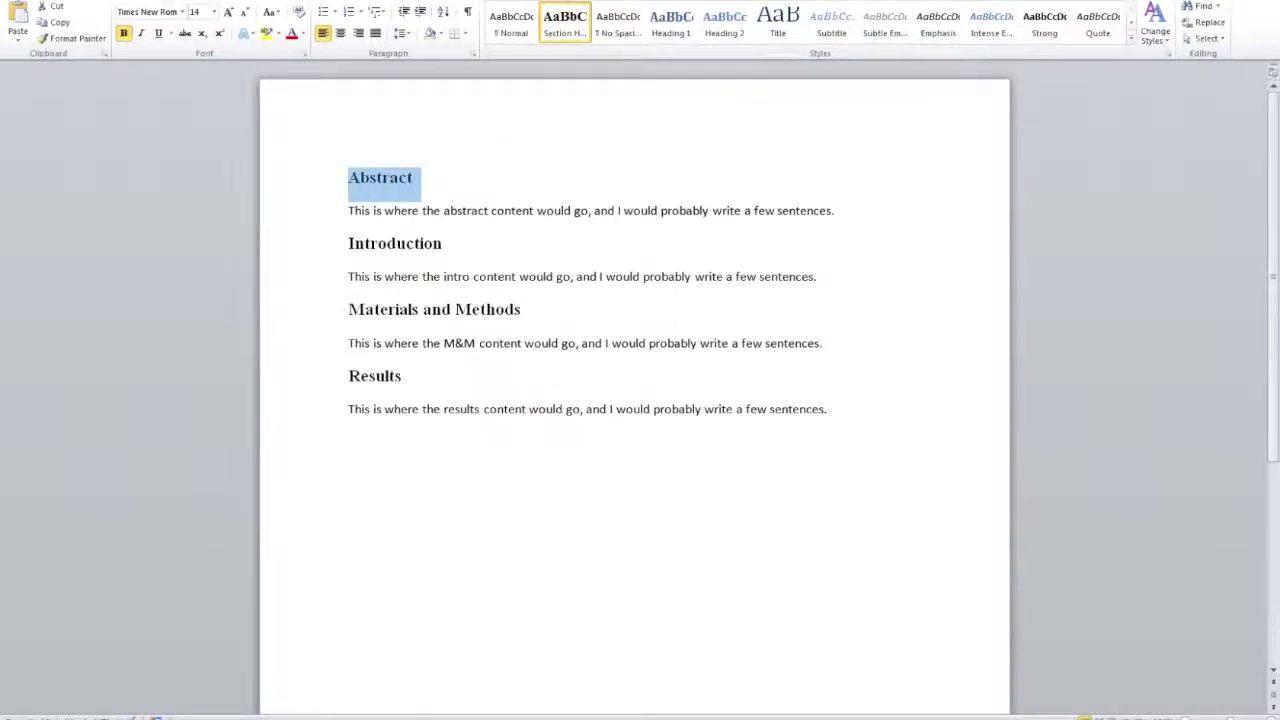
left_click(873, 212)
left_click_drag(345, 178, 422, 177)
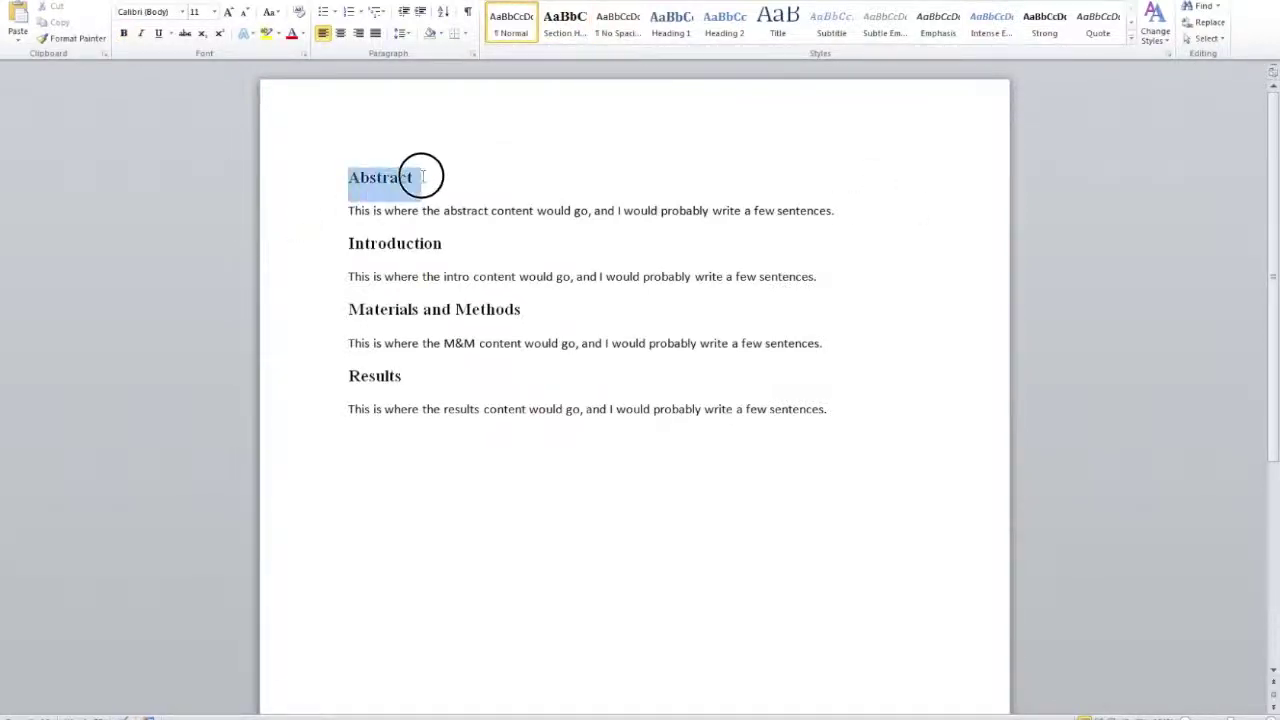
left_click(428, 178)
left_click_drag(346, 213, 855, 215)
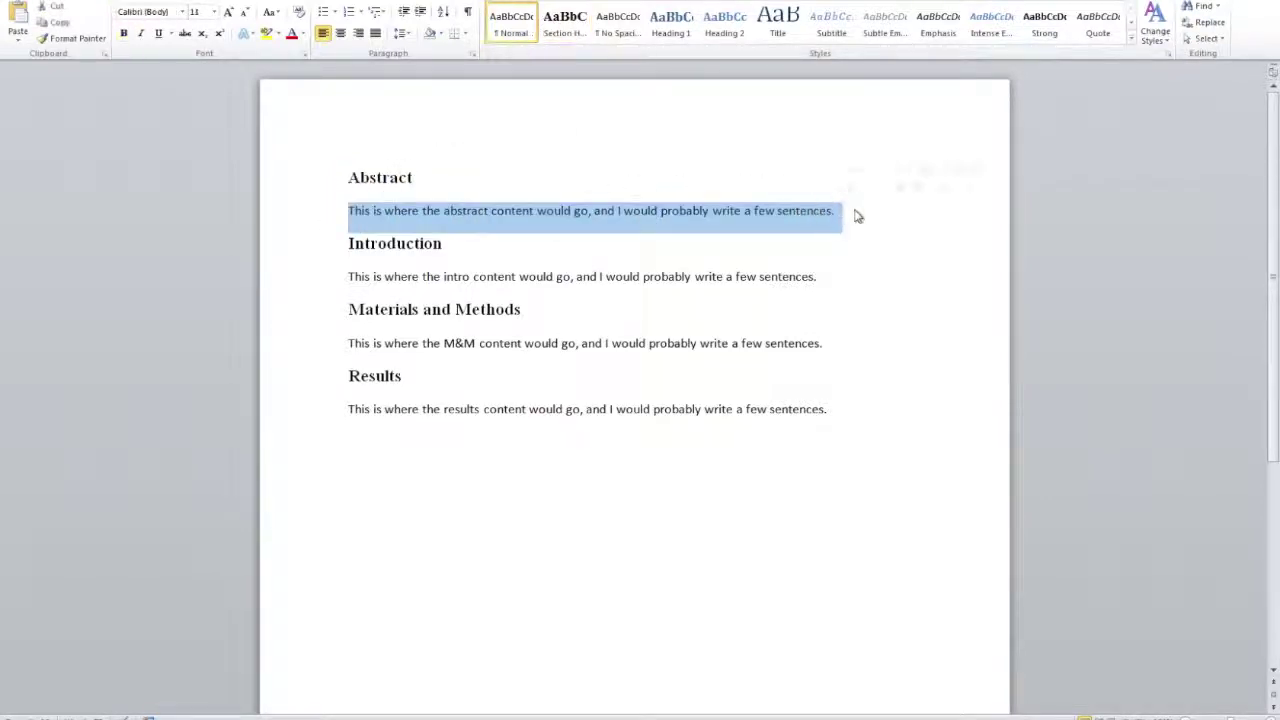
left_click(852, 210)
left_click(332, 240)
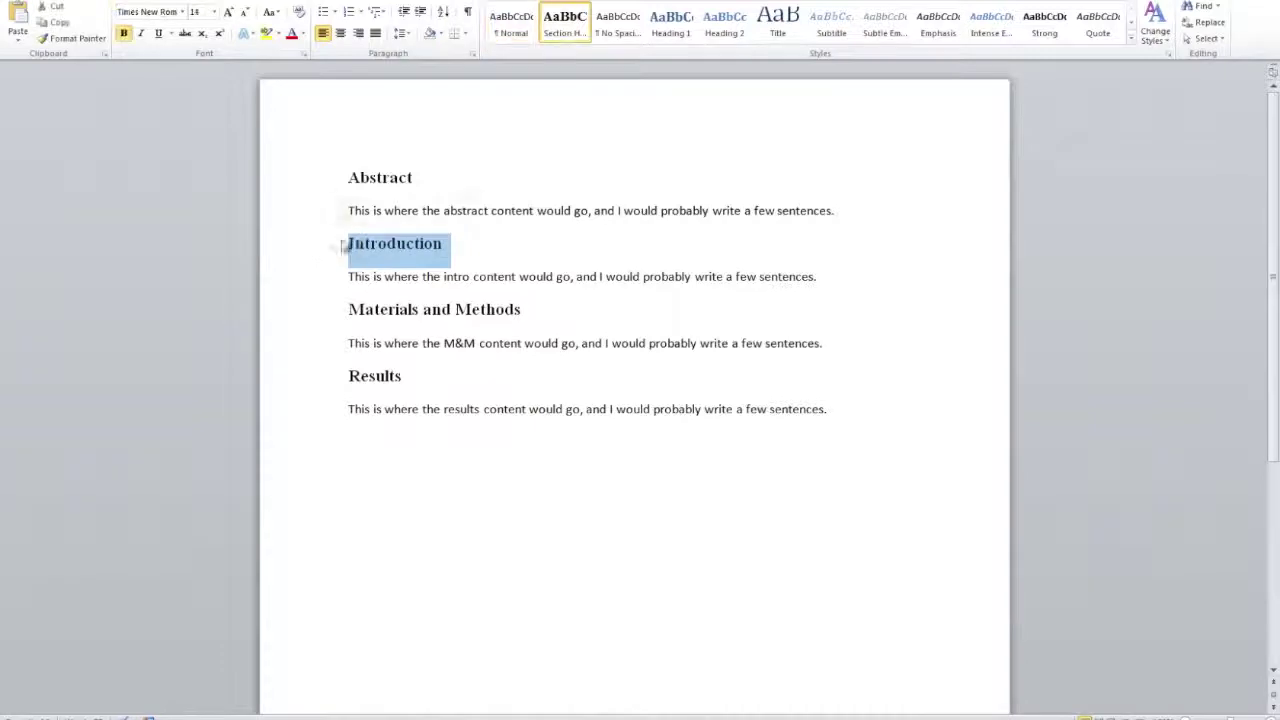
left_click(379, 245)
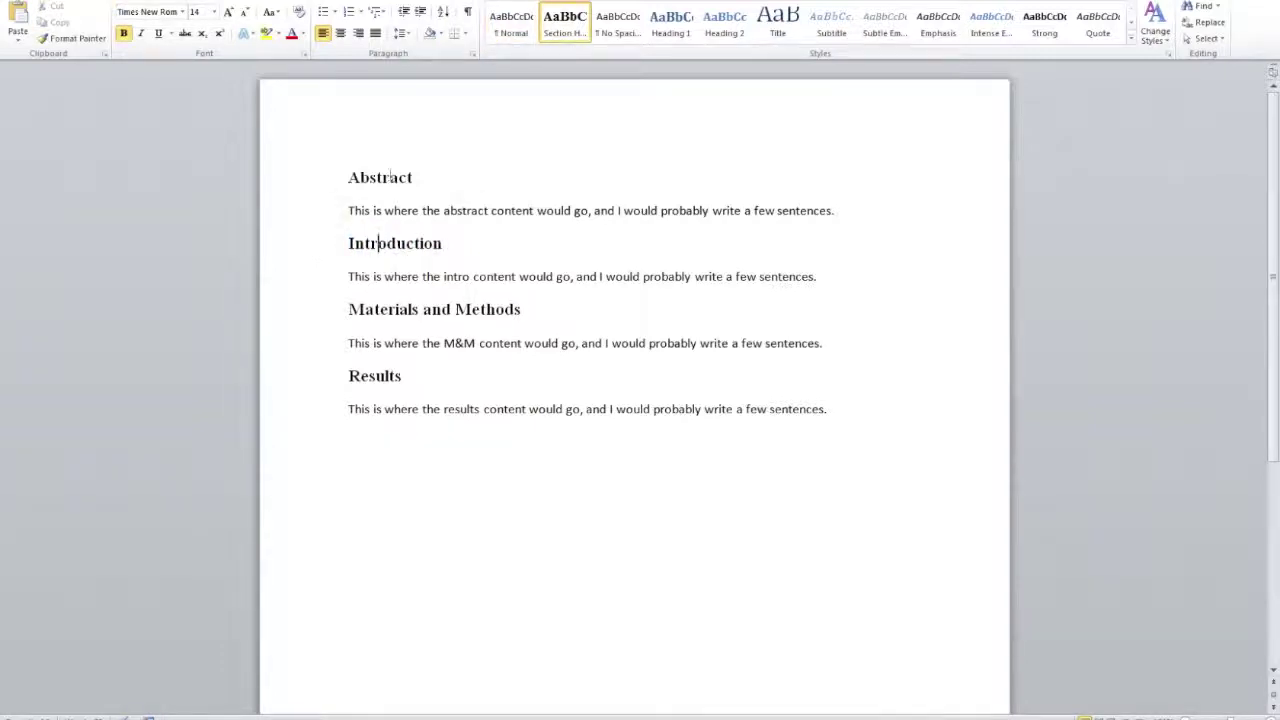
left_click(414, 178)
Format the paragraph under the Abstract heading in Times New Roman, size 12
left_click(347, 210)
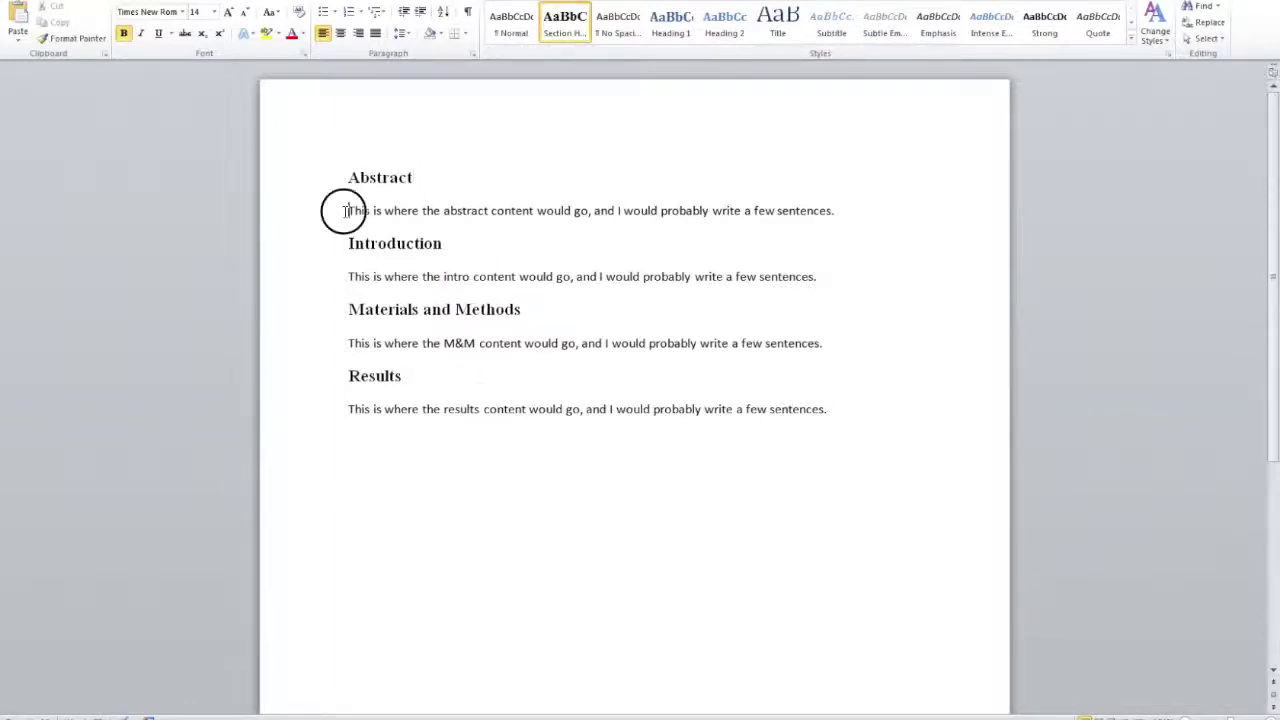
left_click(838, 210, "shift")
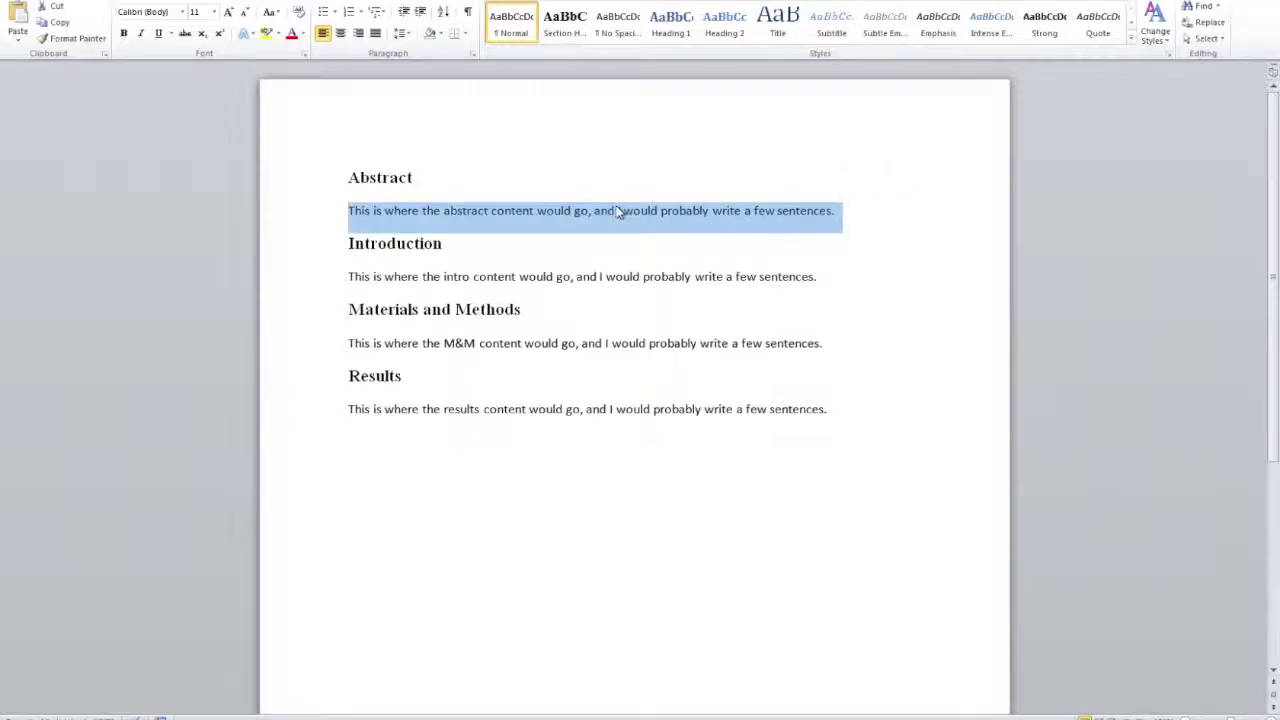
left_click(152, 14)
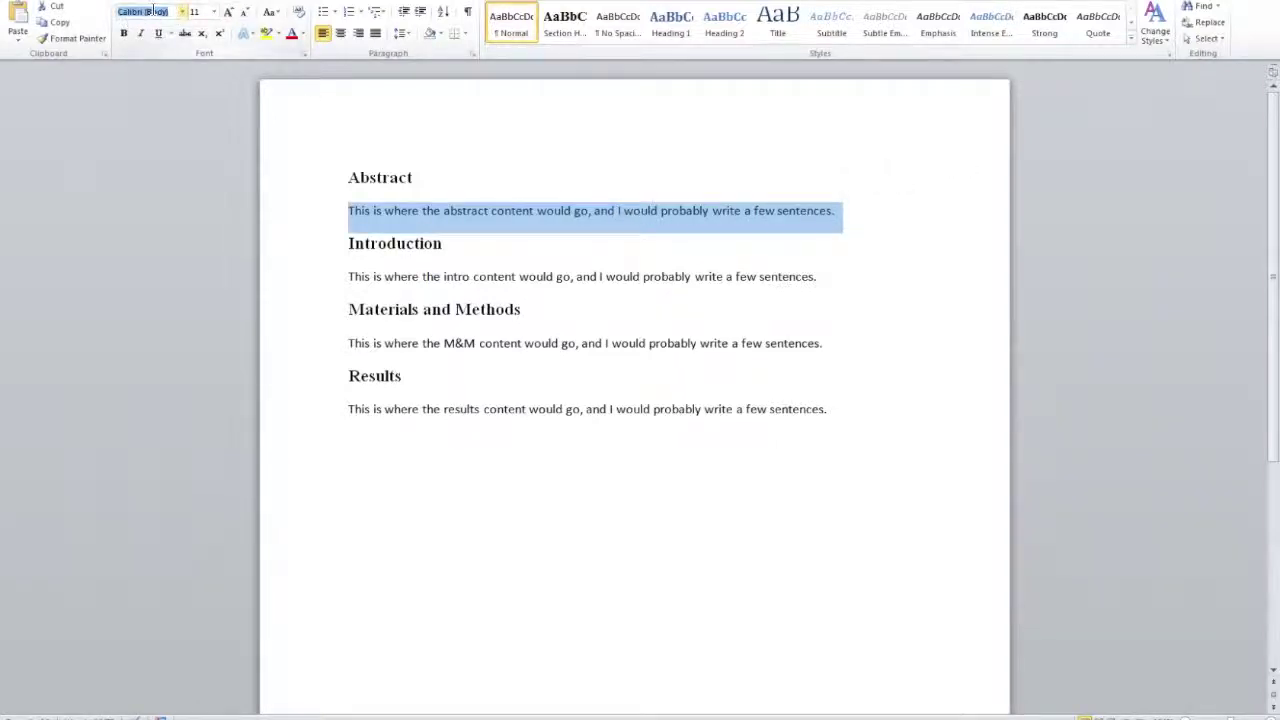
type("Times New Roman")
key("Return")
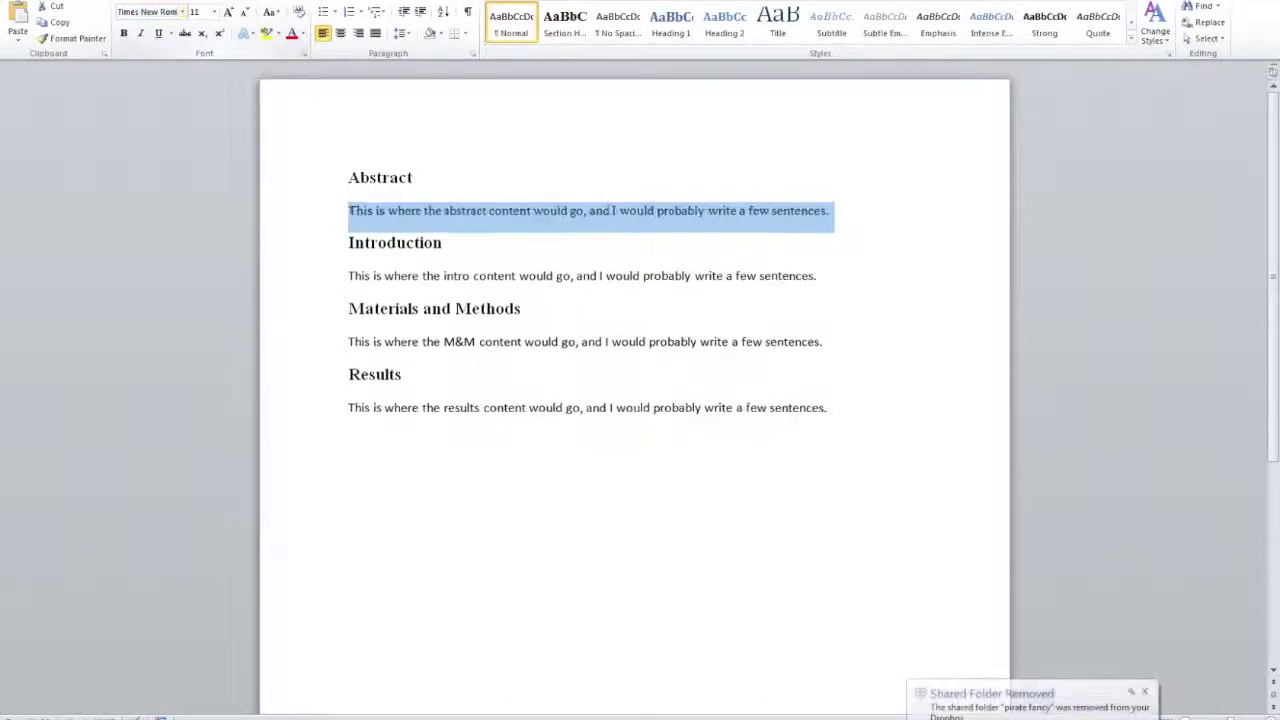
left_click(197, 12)
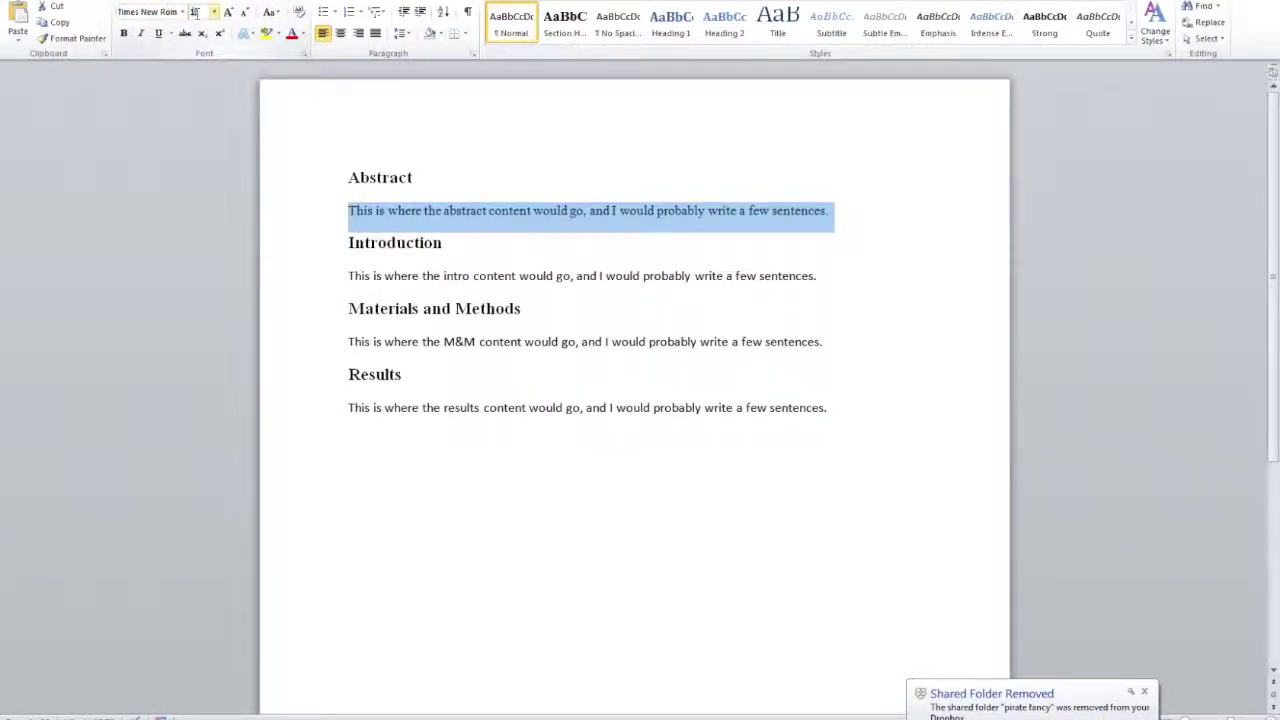
type("12")
key("Return")
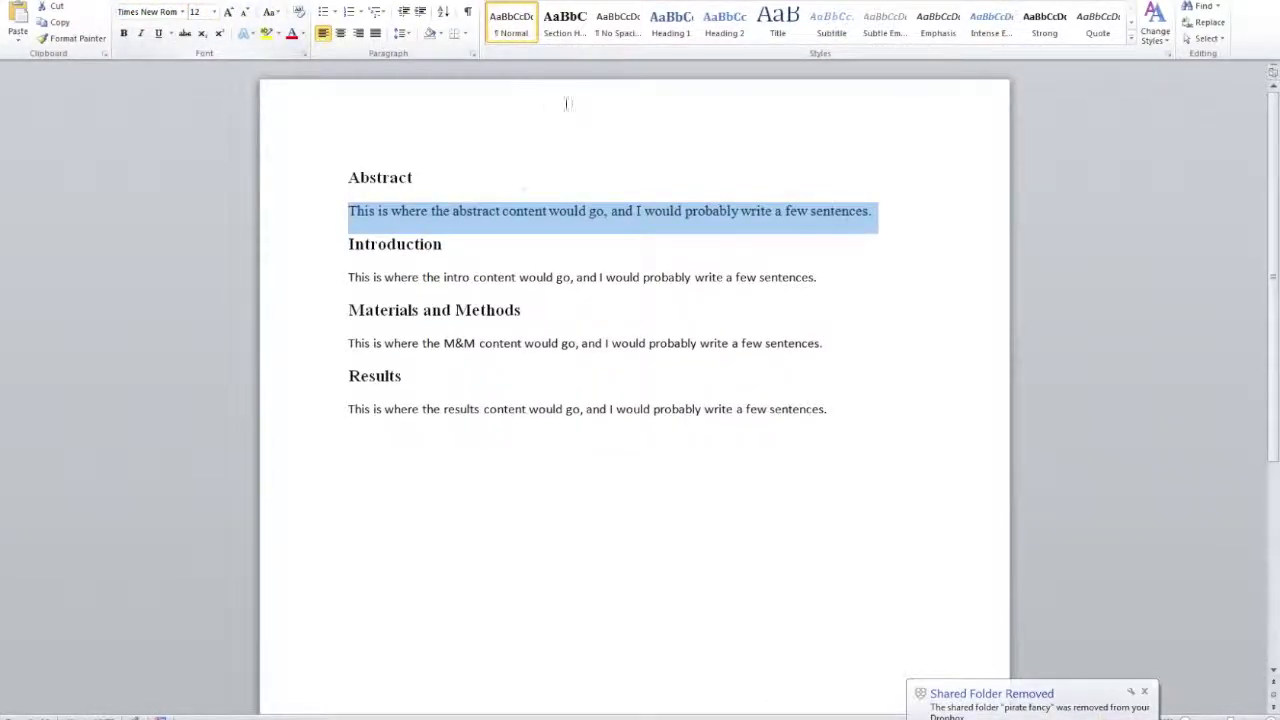
Save the formatting of the abstract paragraph as a new quick style named "Section Content"
right_click(457, 220)
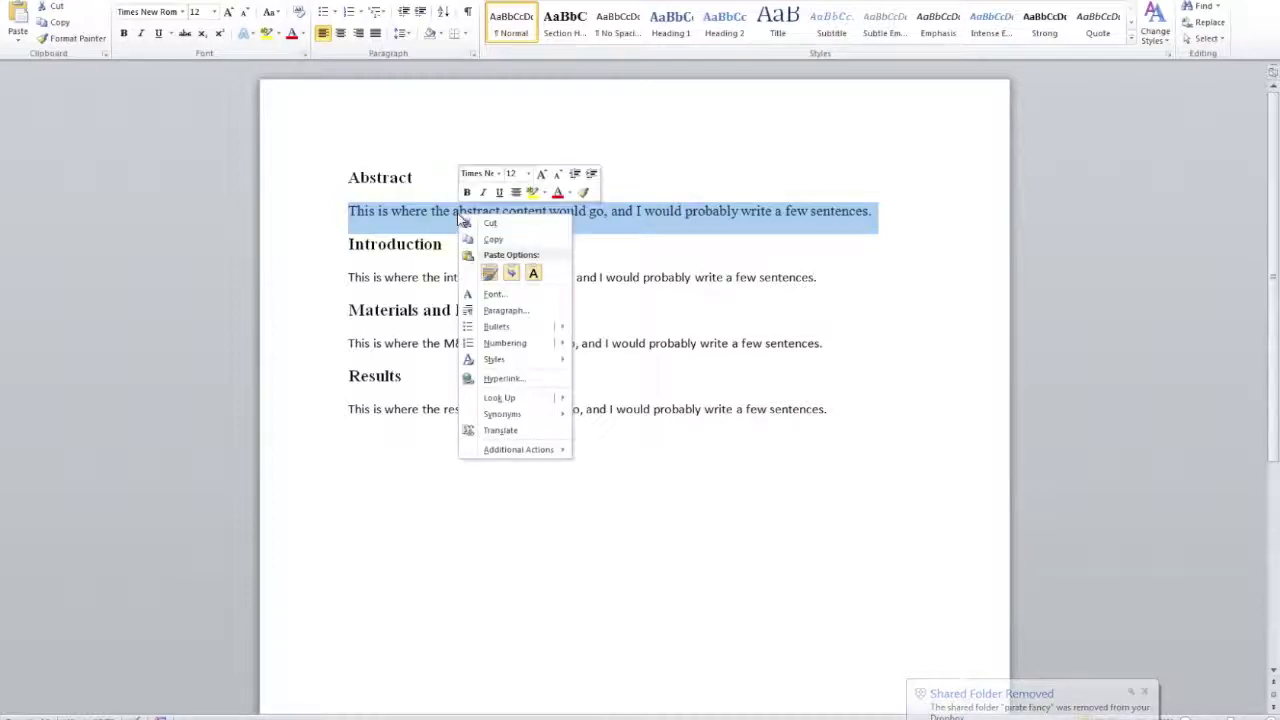
mouse_move(514, 358)
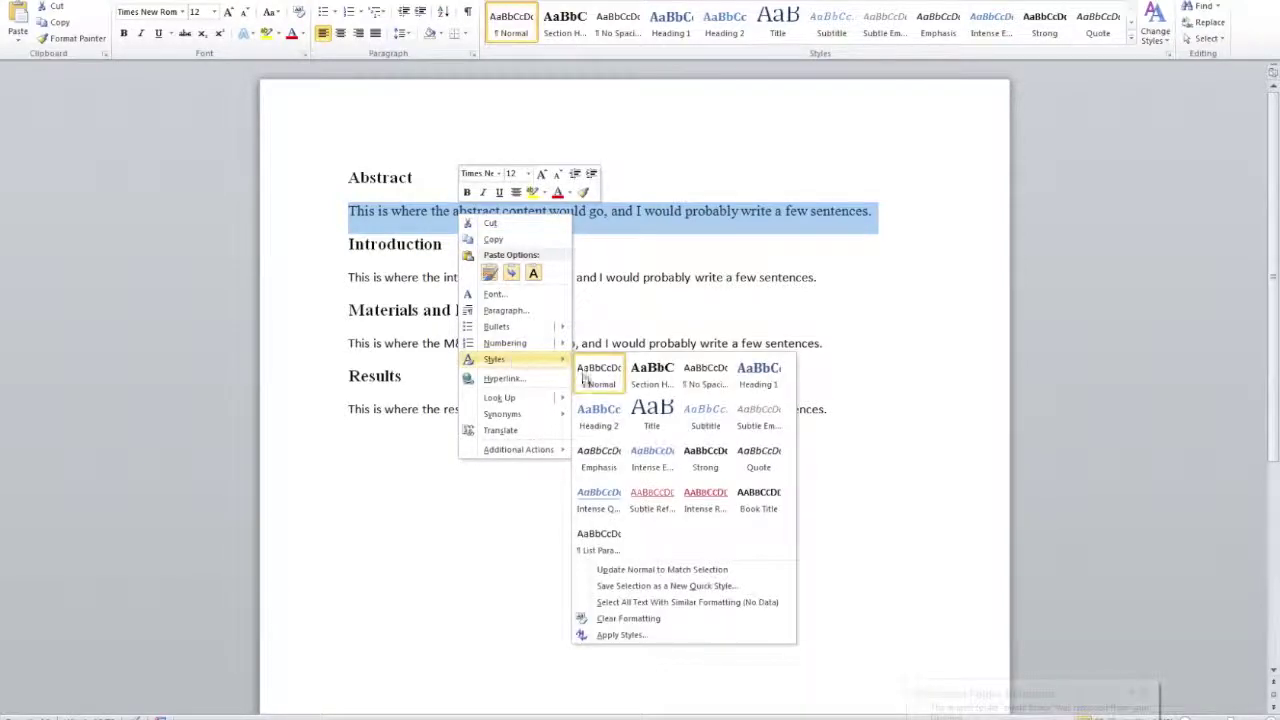
left_click(662, 587)
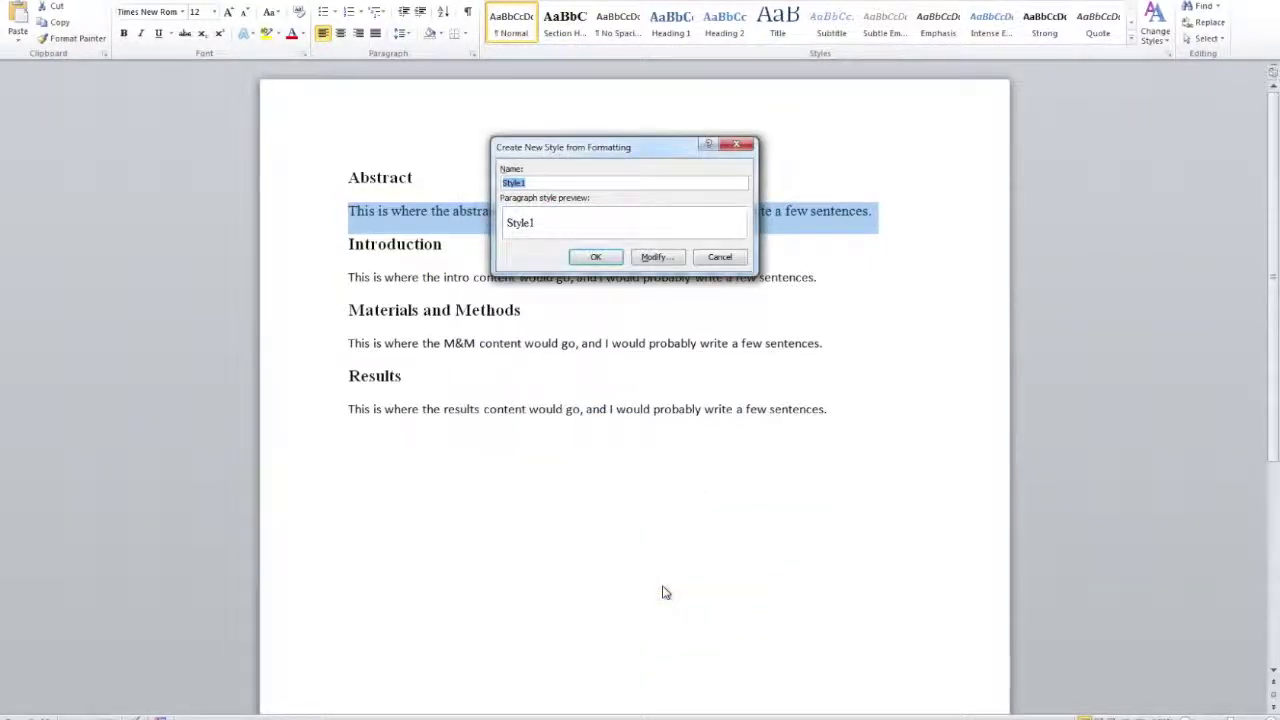
type("Section Content")
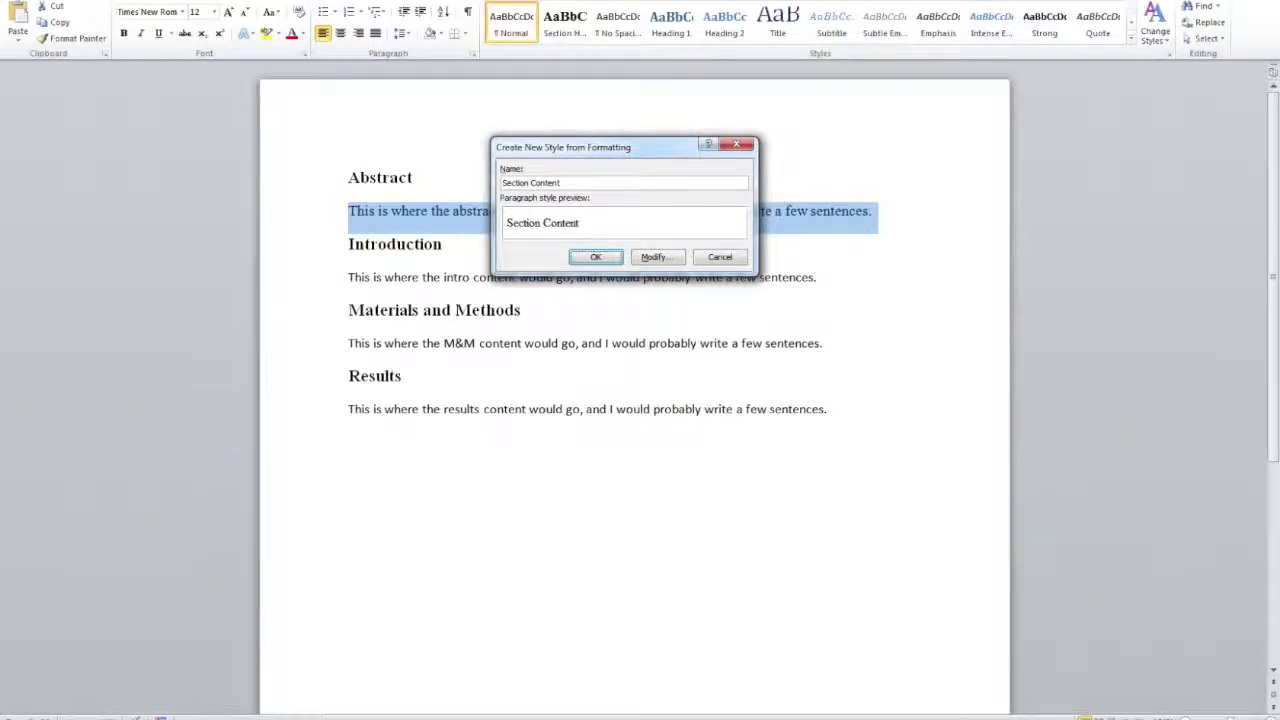
left_click(605, 258)
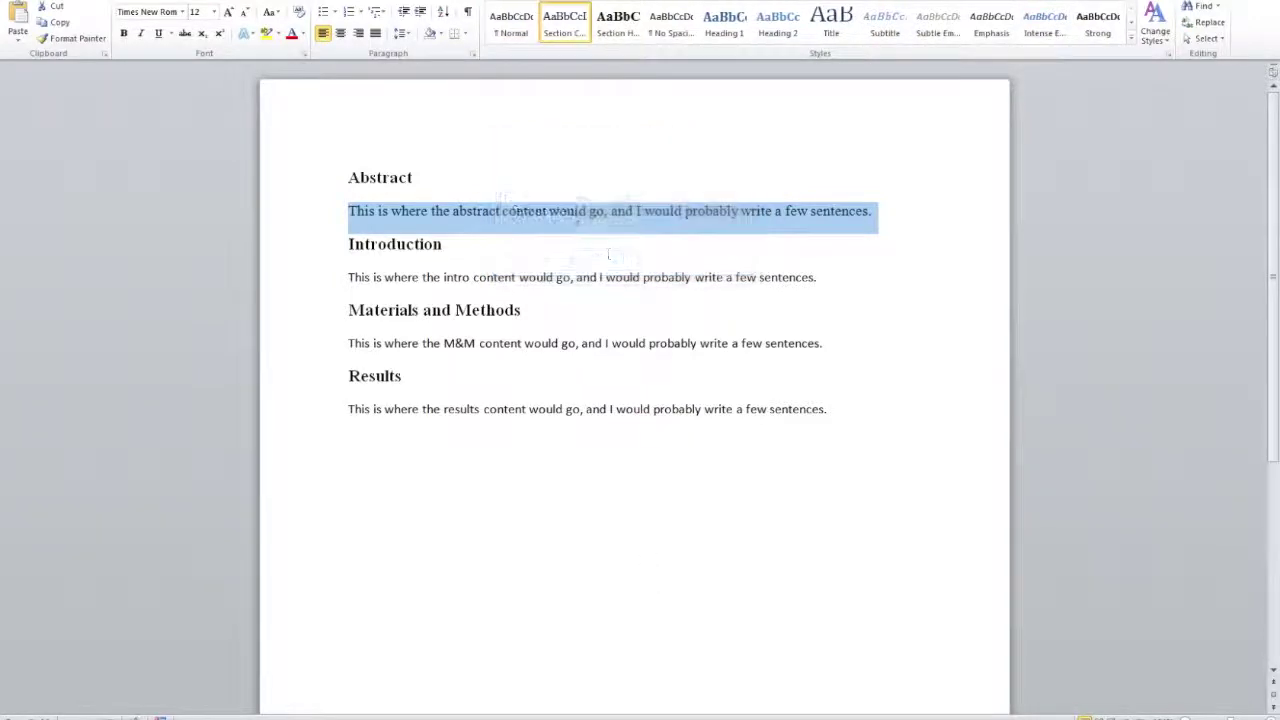
Apply the Section Content style to the paragraphs under Introduction, Materials and Methods, and Results
left_click(446, 277)
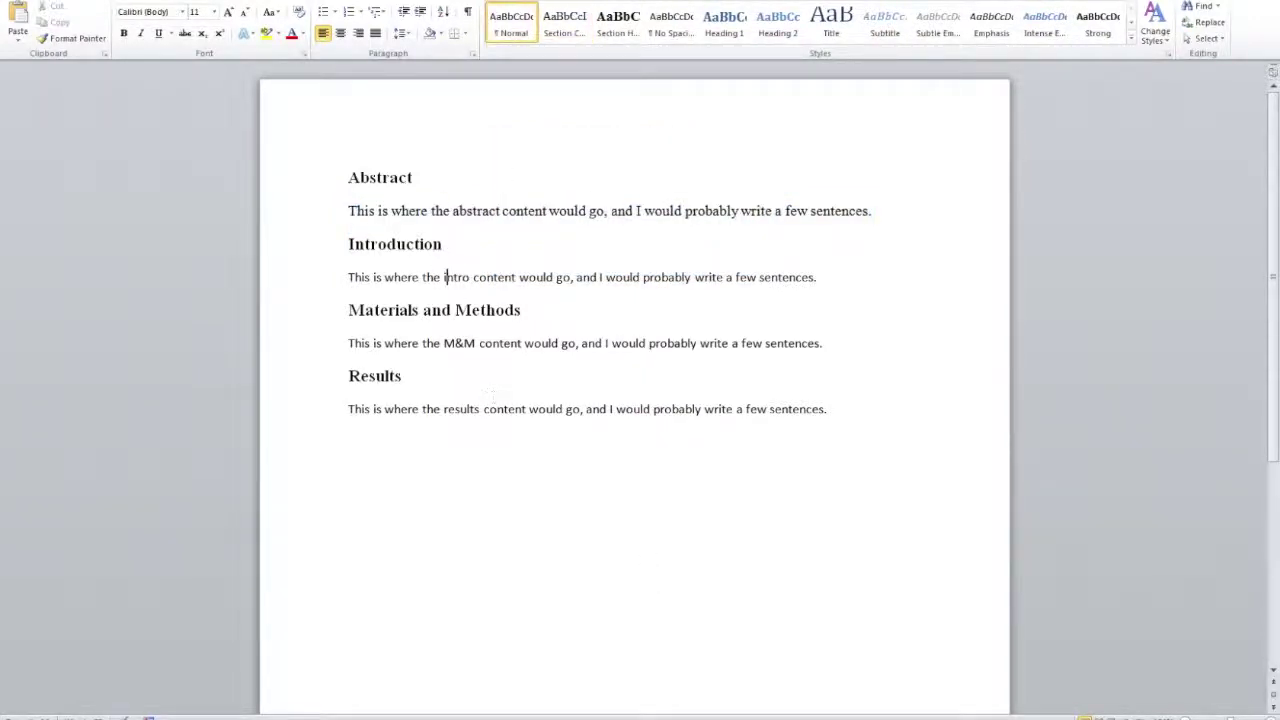
left_click(564, 22)
left_click(464, 343)
left_click(564, 22)
left_click(467, 405)
left_click(564, 22)
left_click(402, 377)
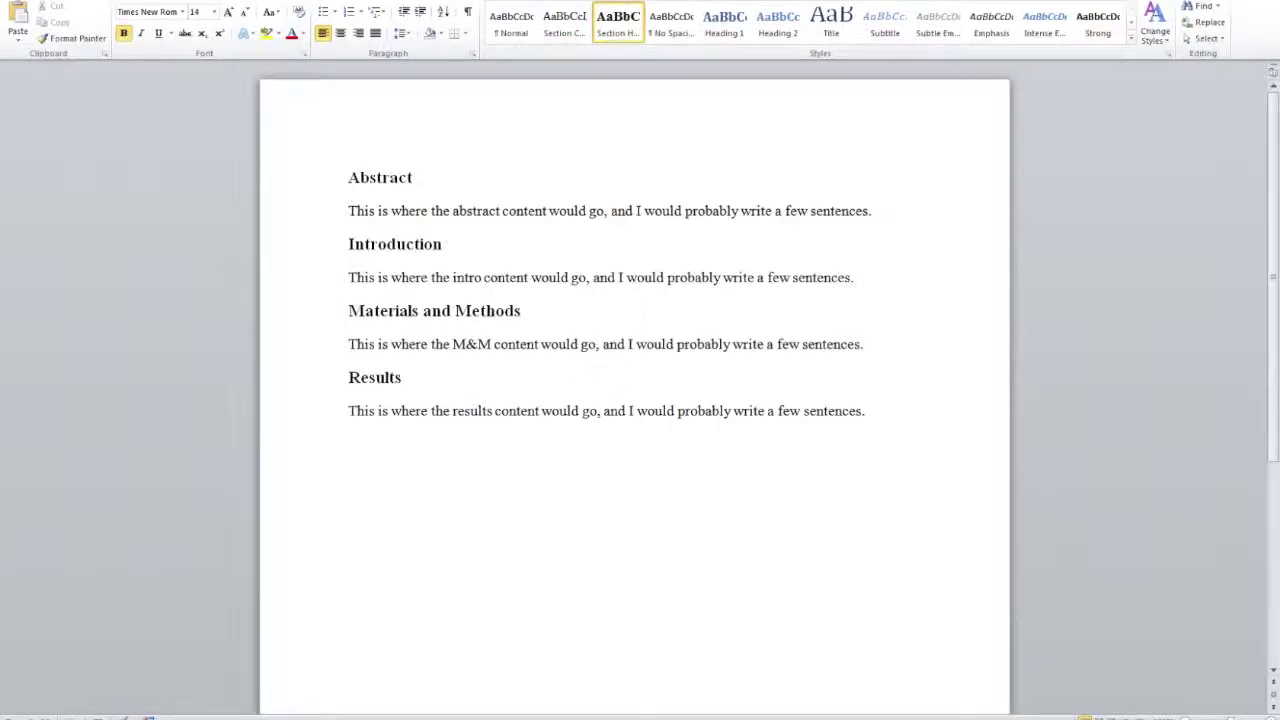
Change the font color of the Abstract heading to a lighter blue theme color
double_click(398, 177)
left_click(371, 183)
double_click(412, 177)
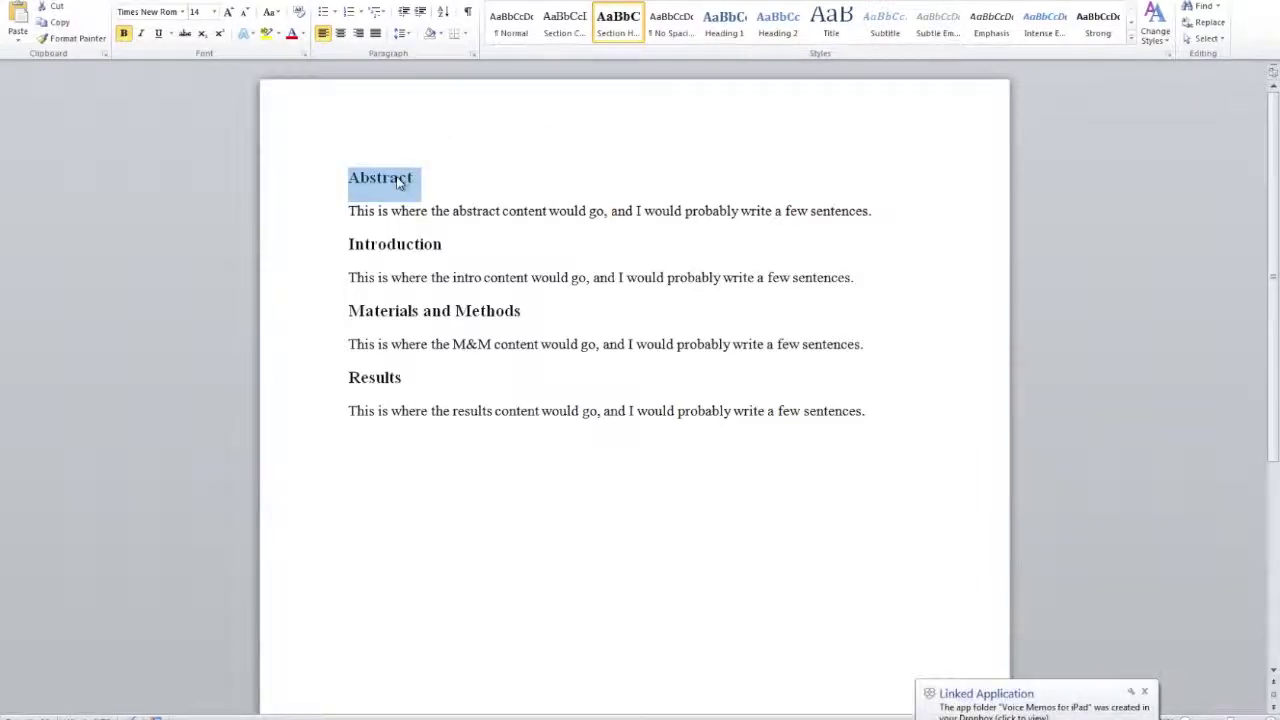
left_click(400, 181)
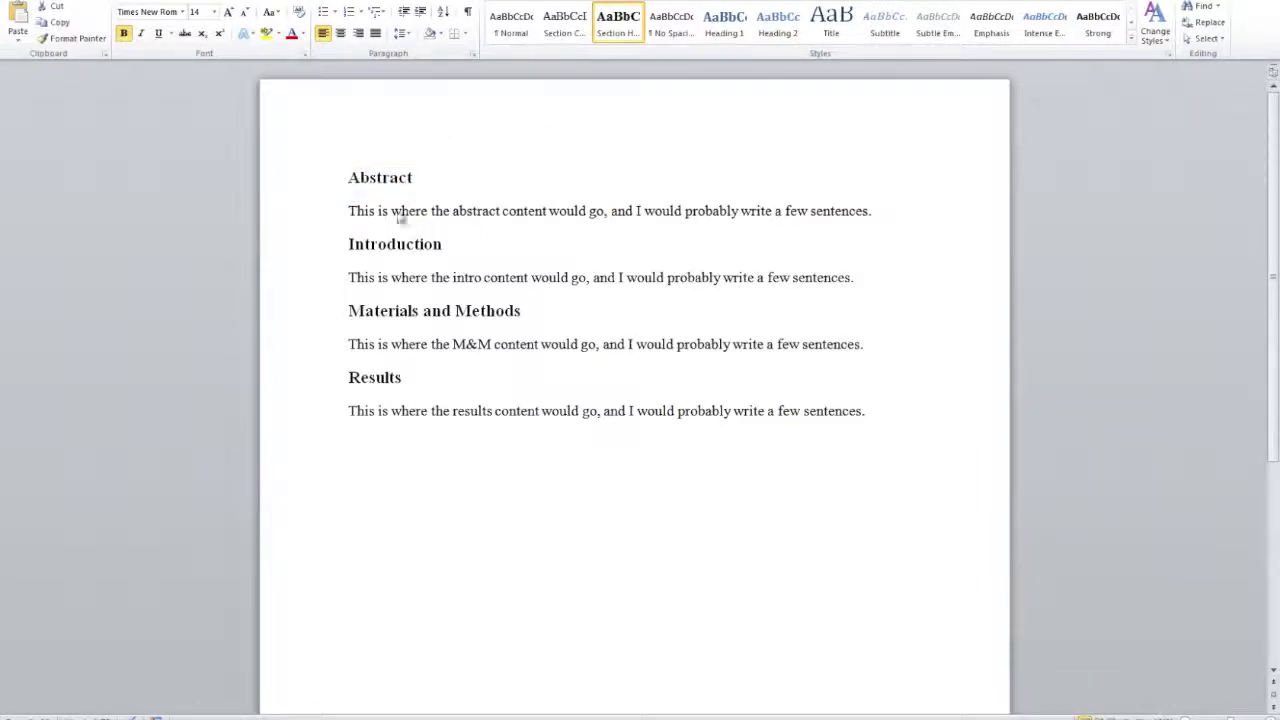
double_click(381, 178)
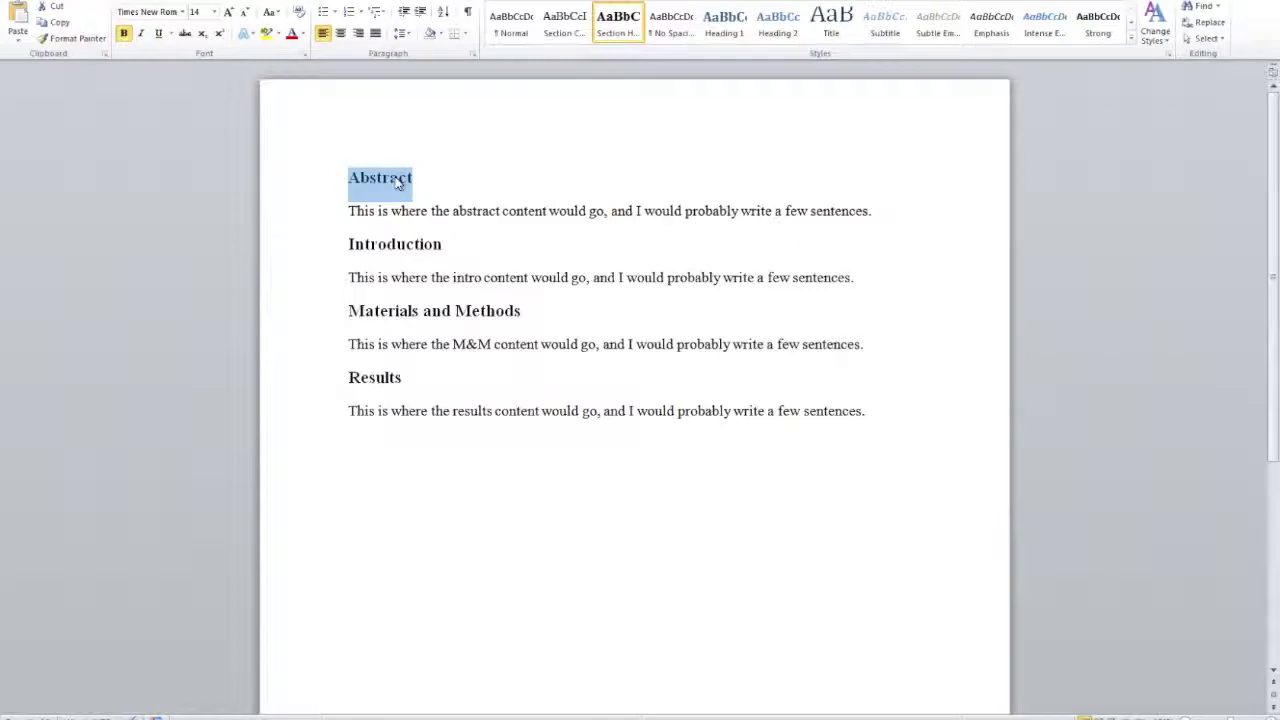
left_click(305, 34)
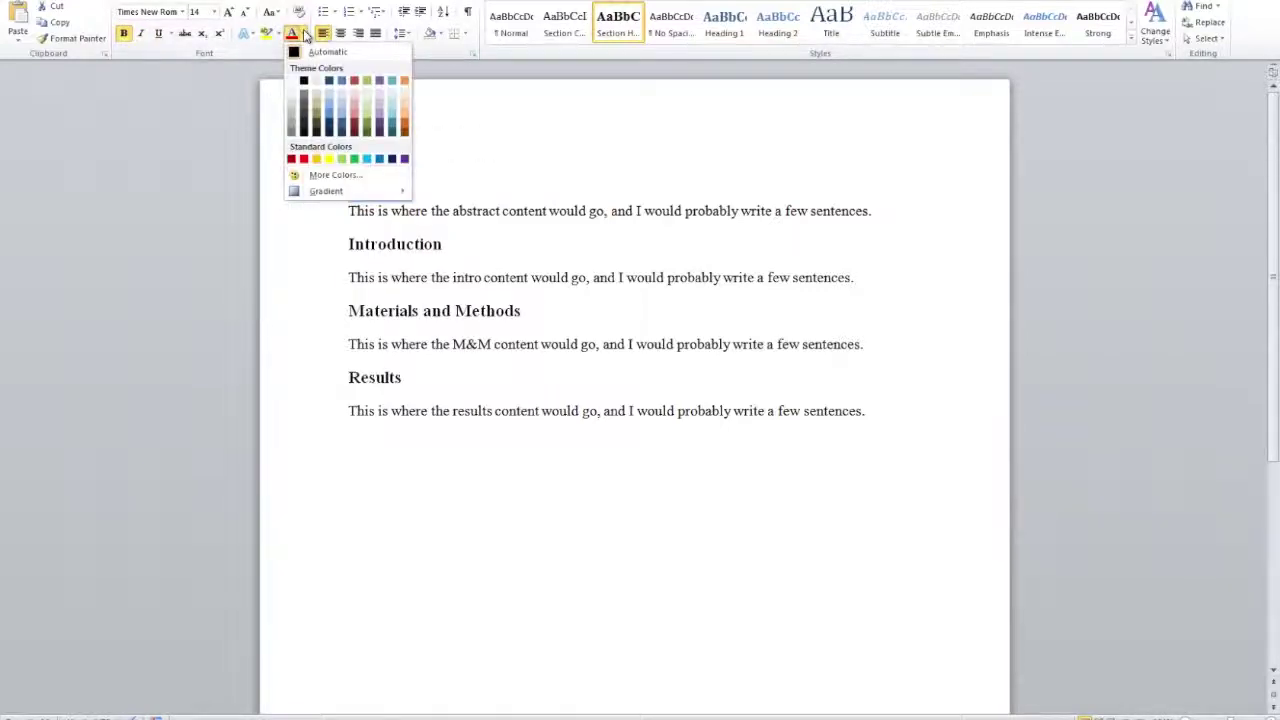
left_click(330, 118)
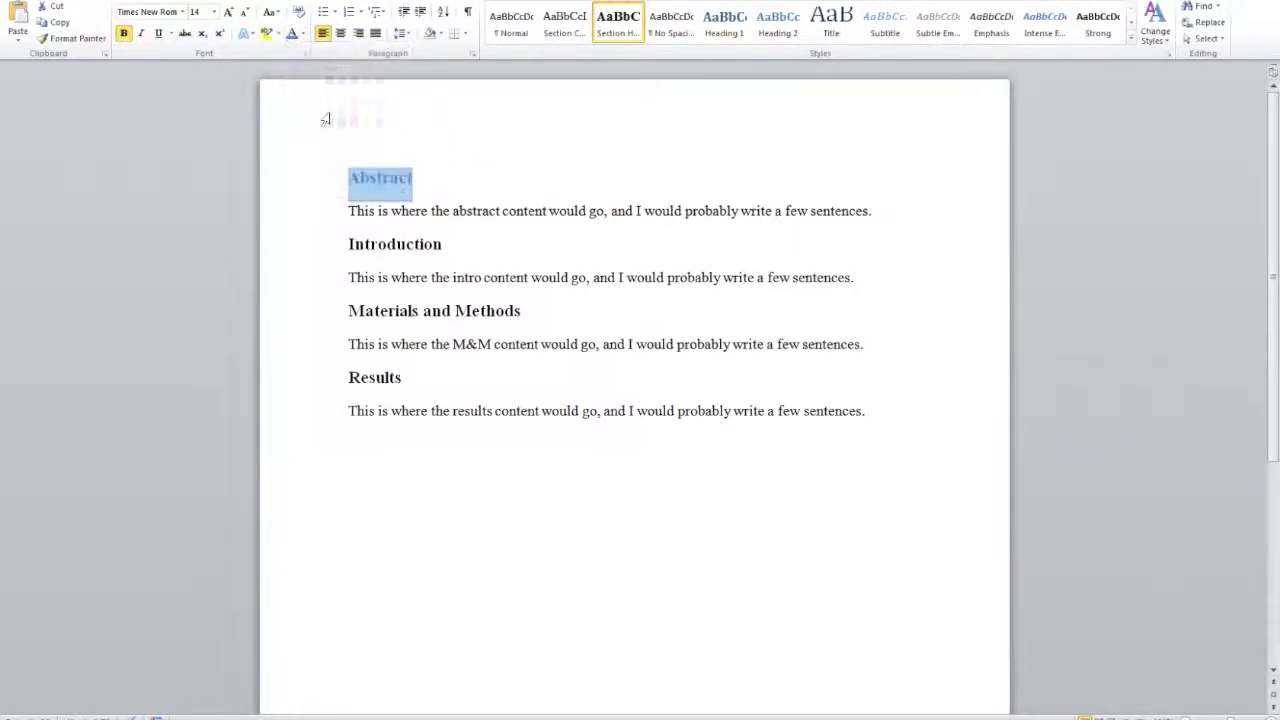
left_click(436, 183)
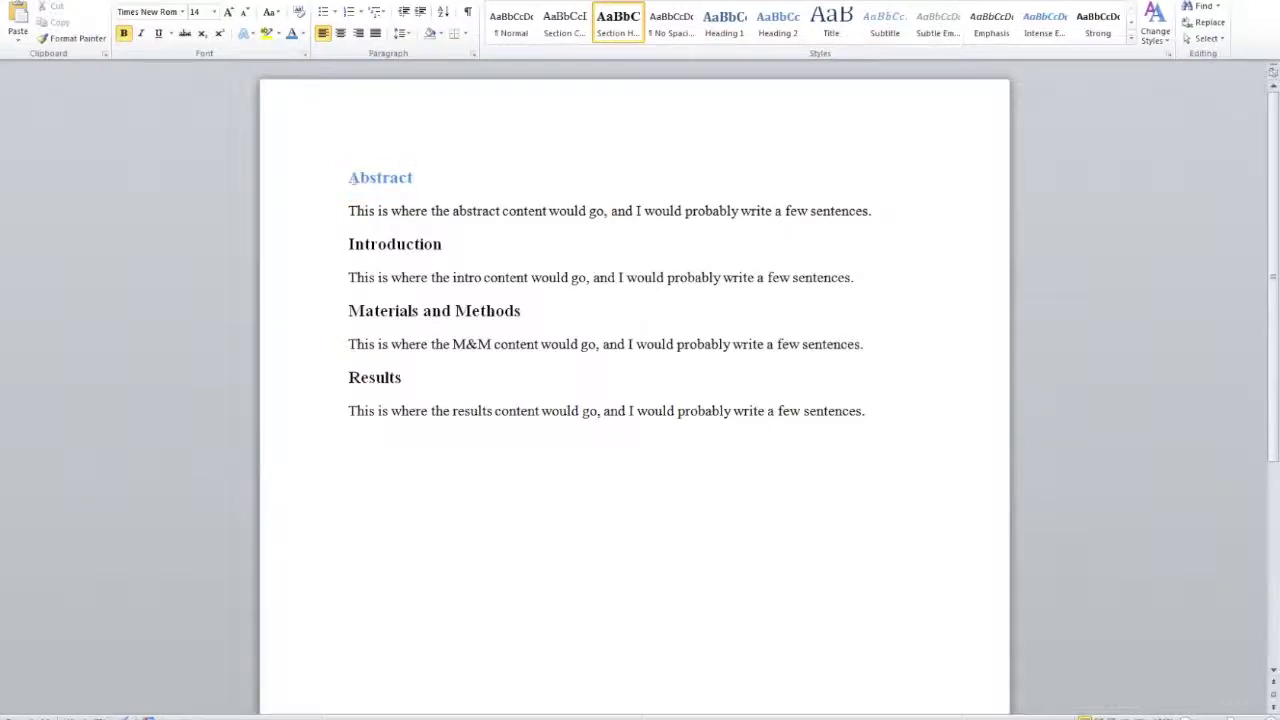
left_click_drag(351, 178, 411, 185)
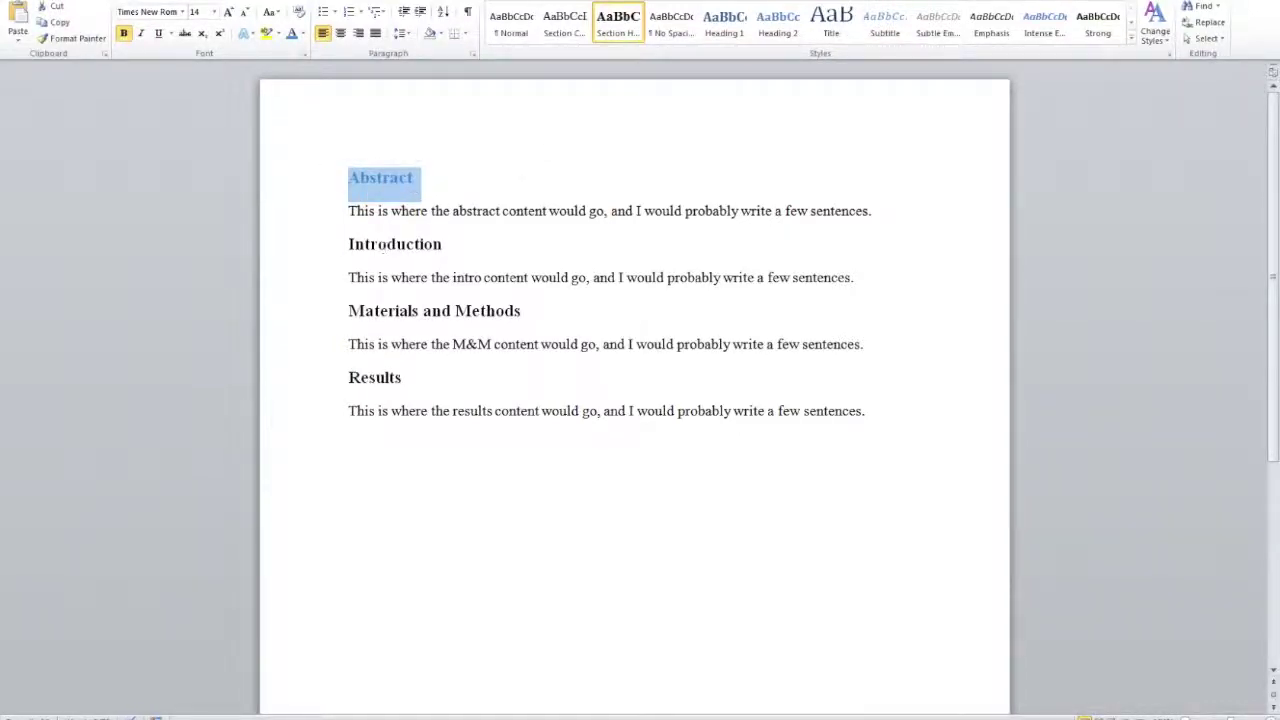
left_click_drag(350, 247, 441, 247)
left_click(360, 304)
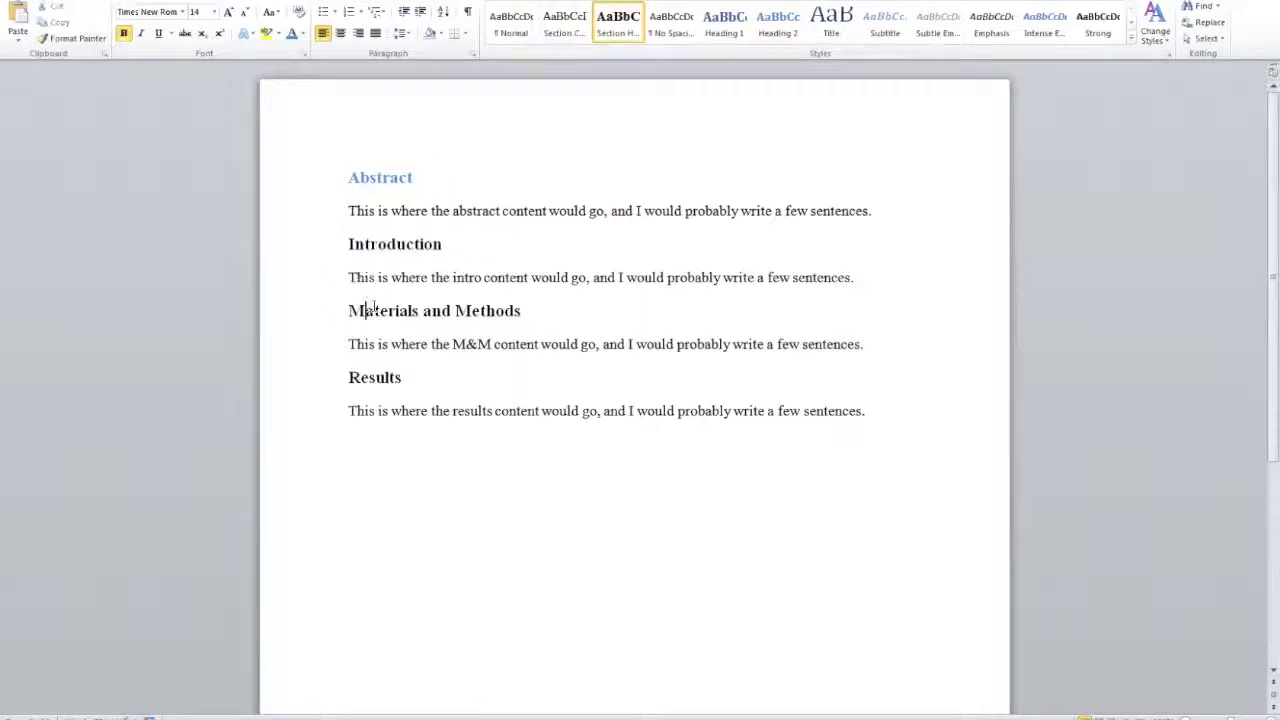
double_click(366, 310)
double_click(376, 178)
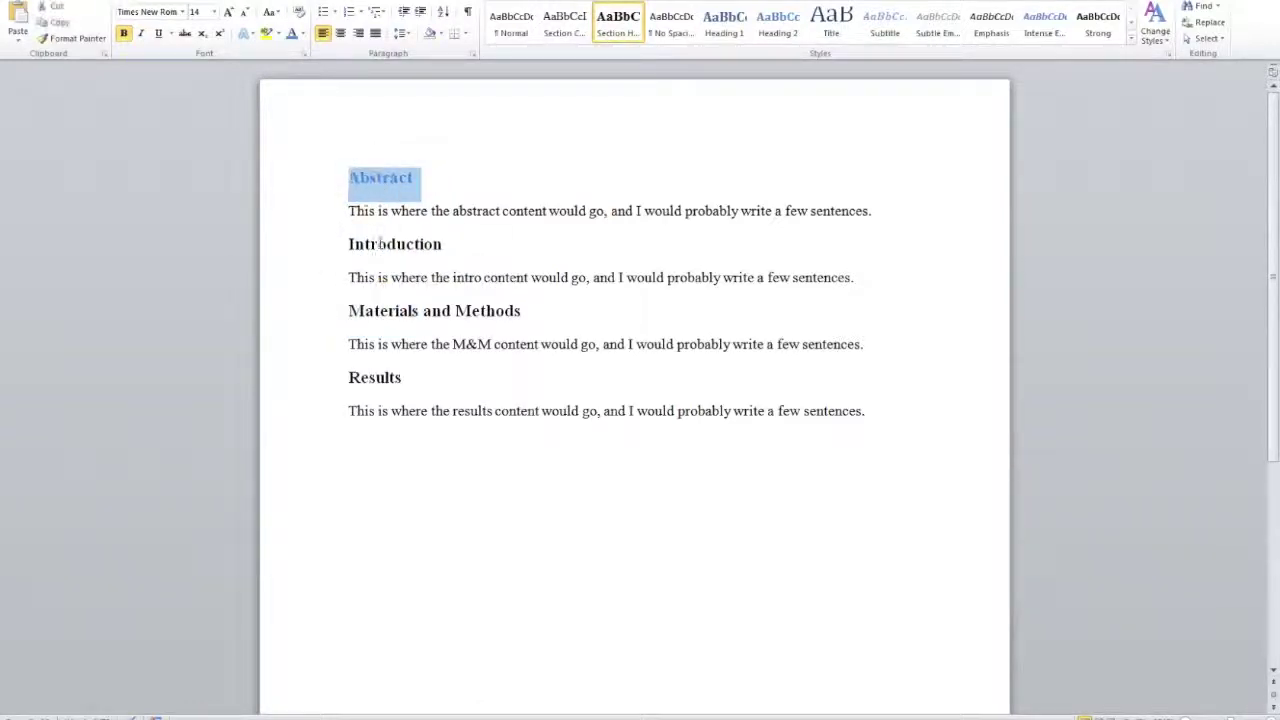
double_click(380, 244)
left_click(364, 310)
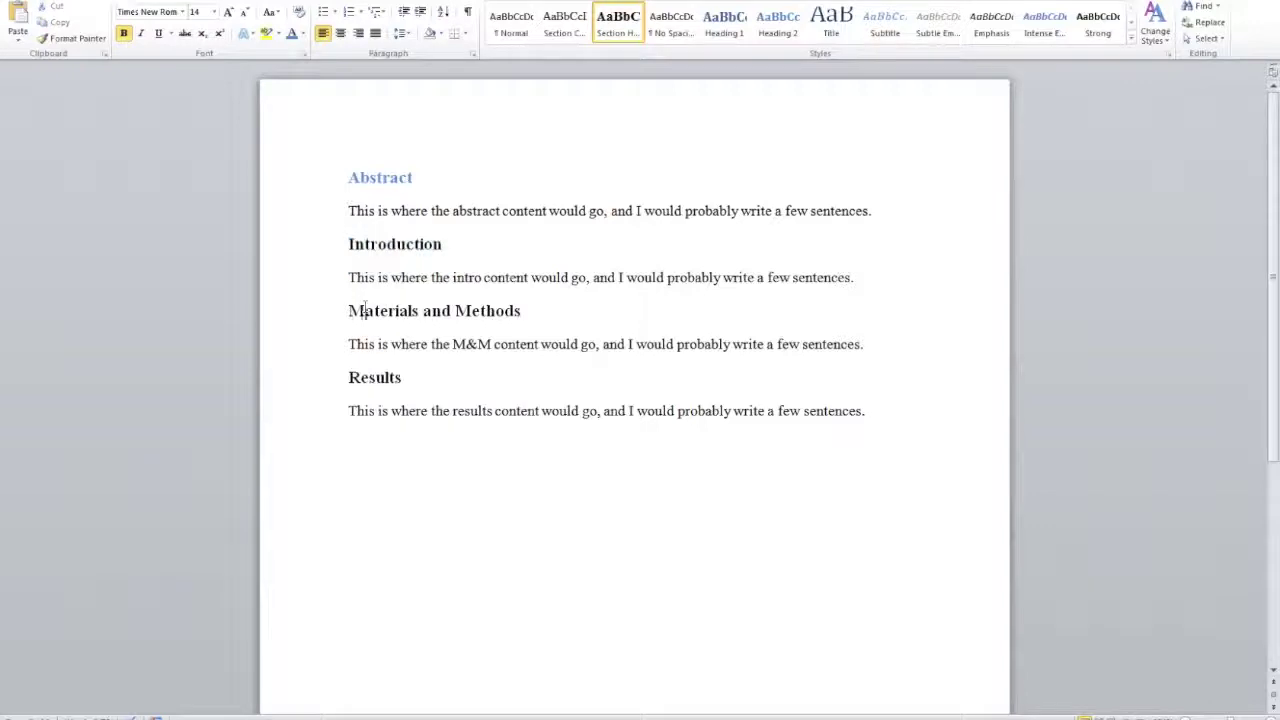
triple_click(364, 310)
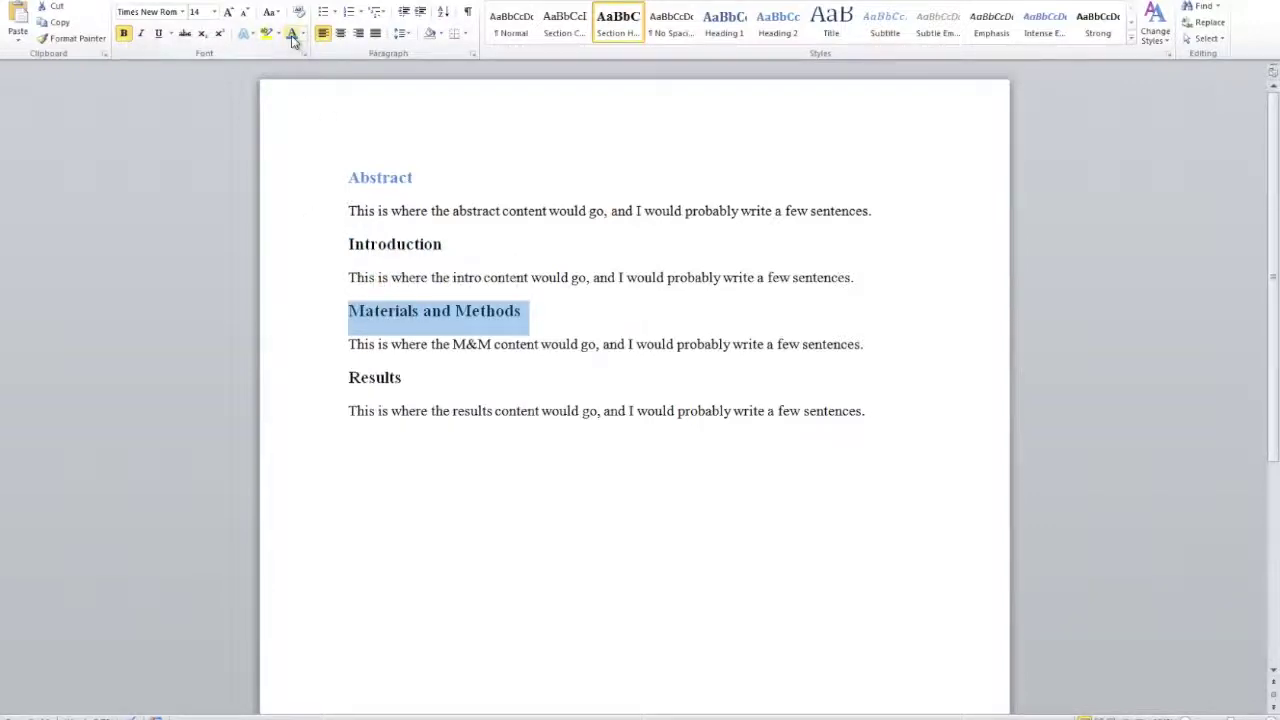
left_click(425, 244)
left_click(380, 177)
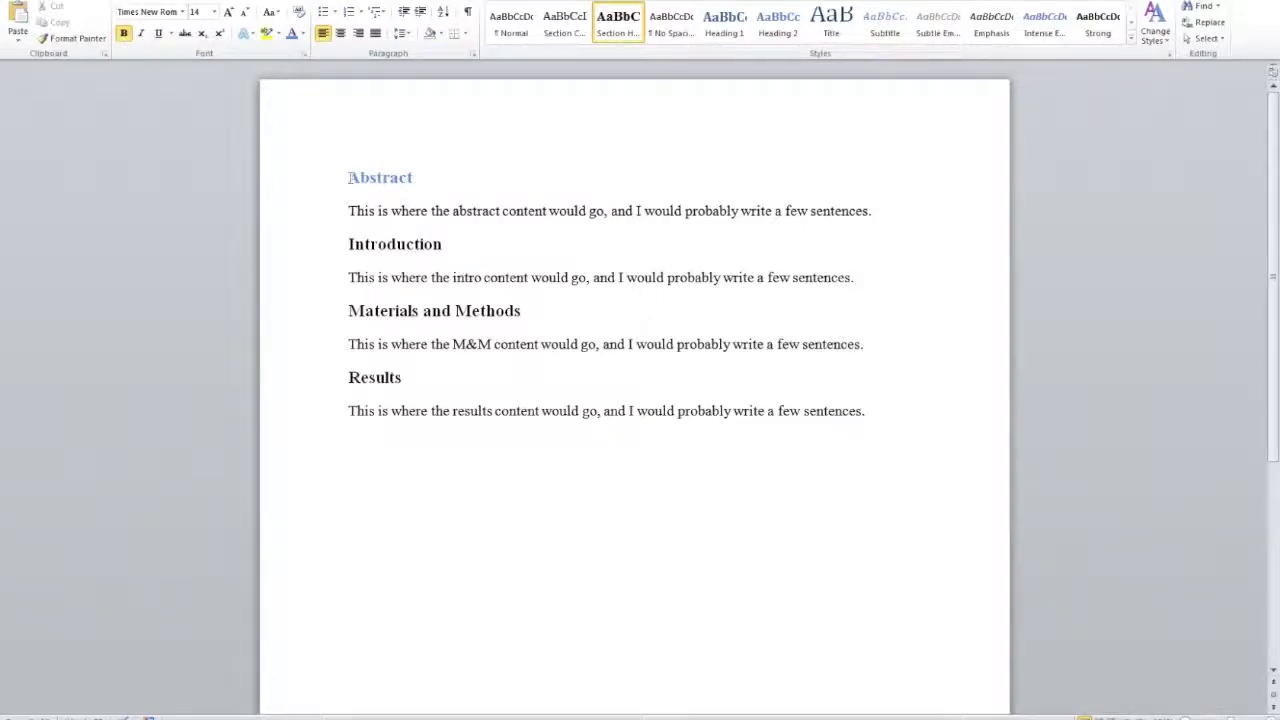
Update the Section Header style to match the recolored Abstract heading
left_click_drag(349, 177, 406, 176)
right_click(403, 180)
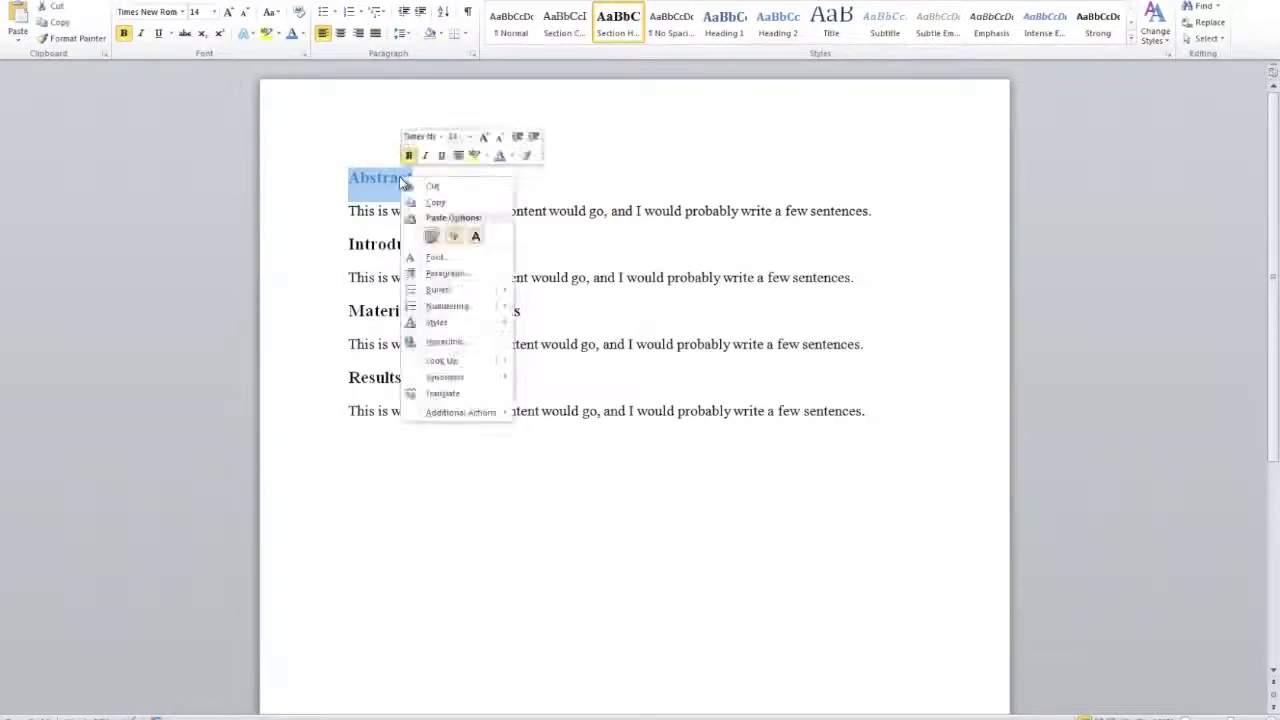
mouse_move(440, 324)
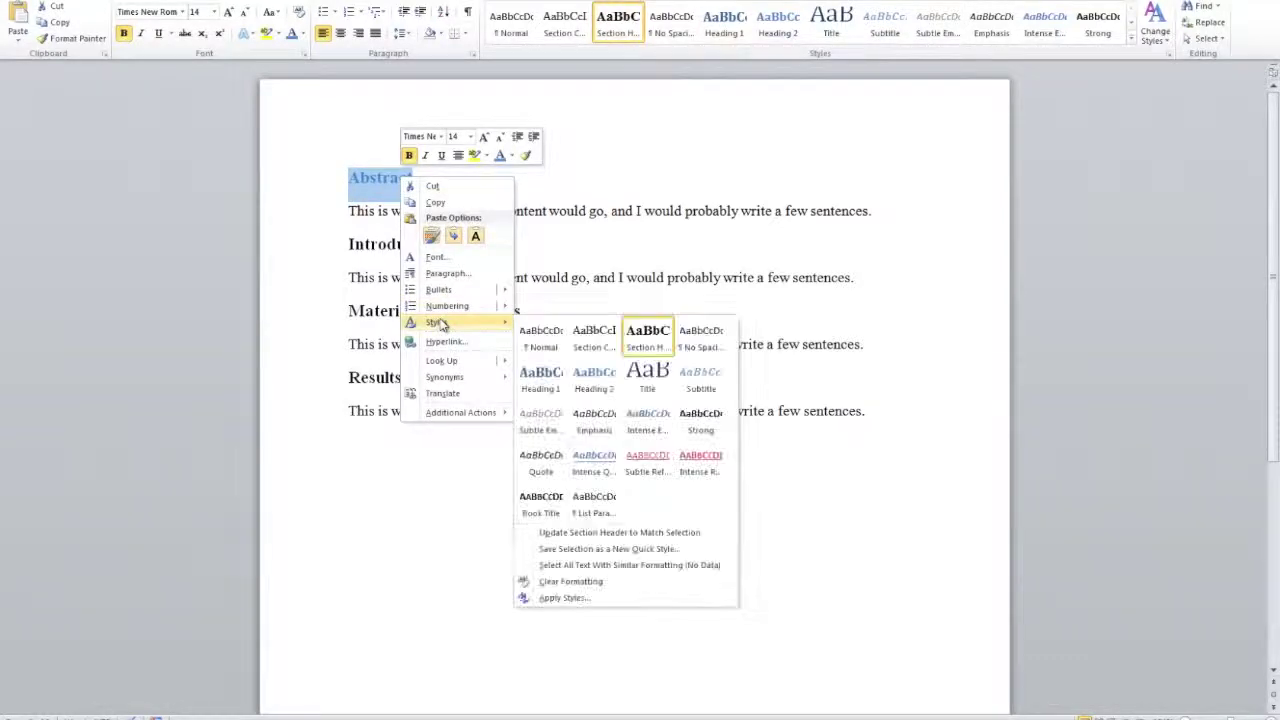
left_click(604, 533)
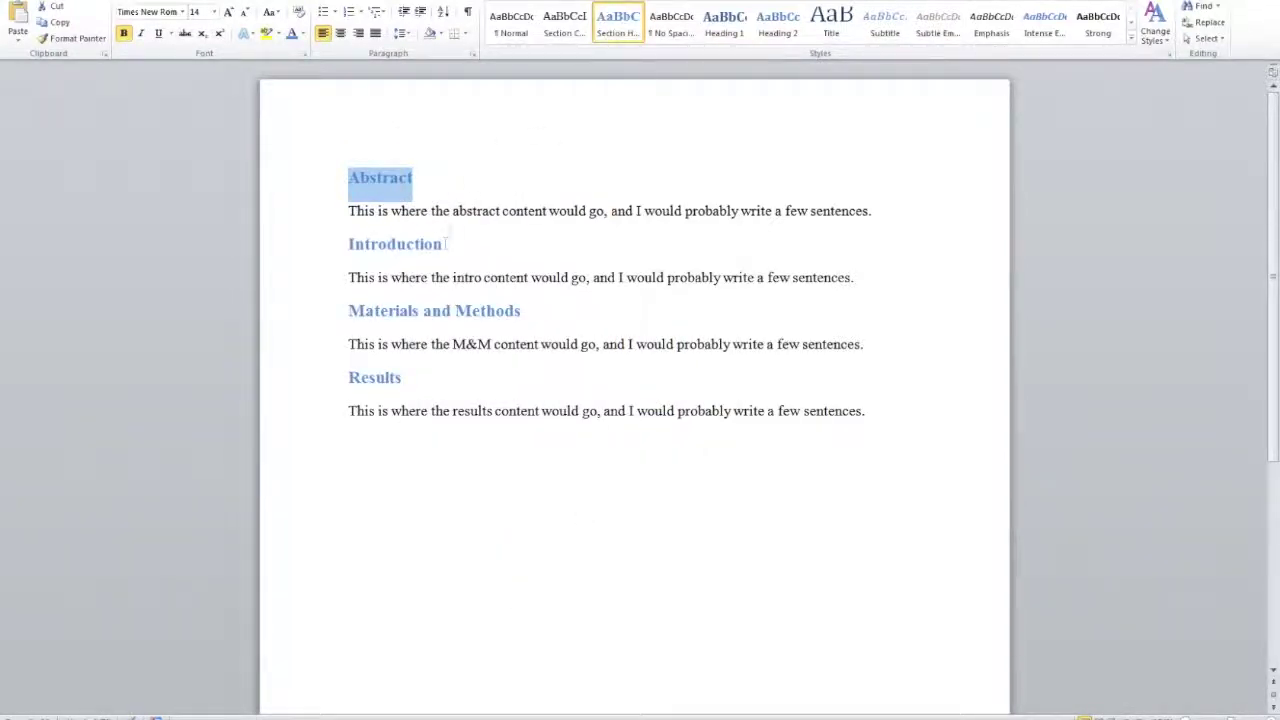
Undo the blue color changes on the section headings
left_click(400, 243)
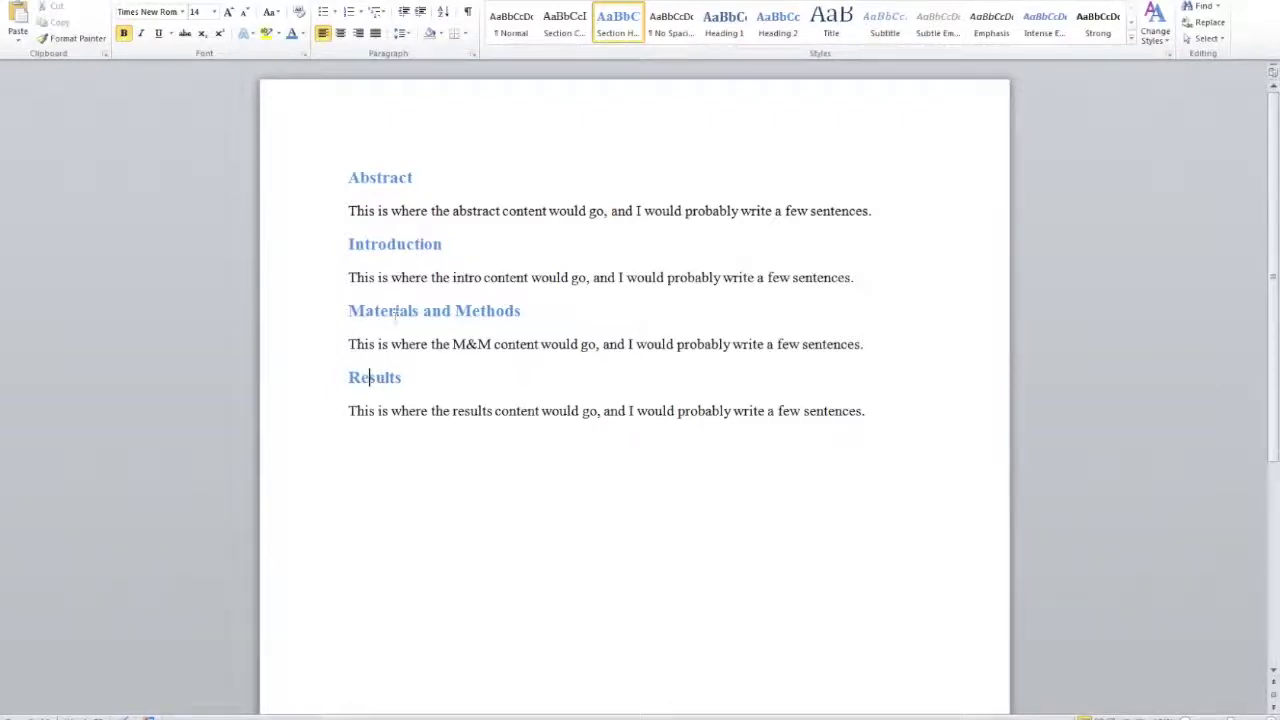
double_click(398, 189)
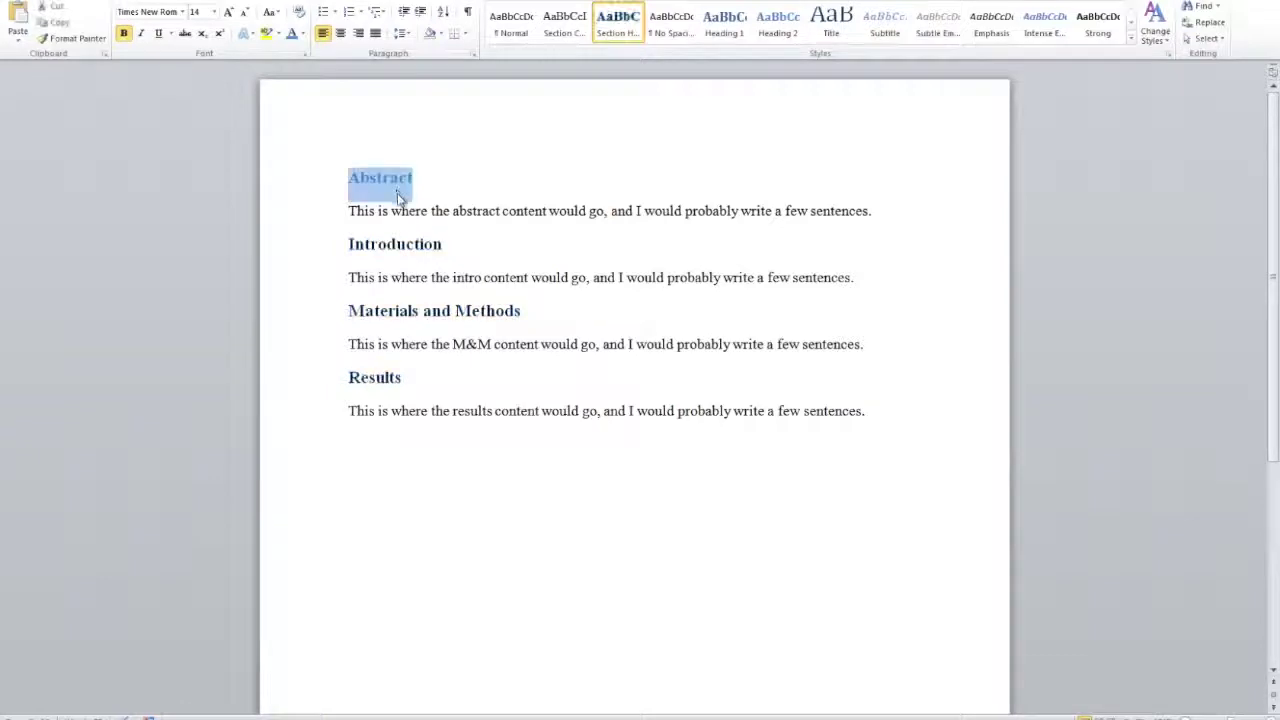
left_click(411, 180)
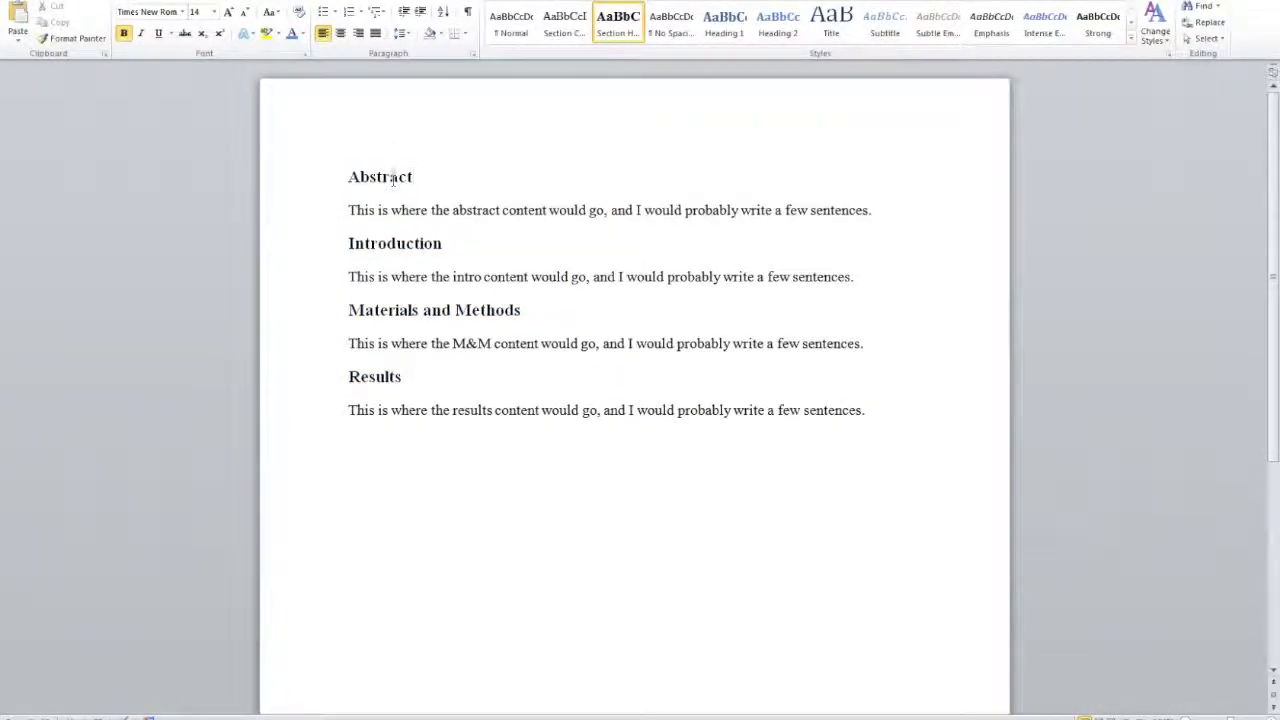
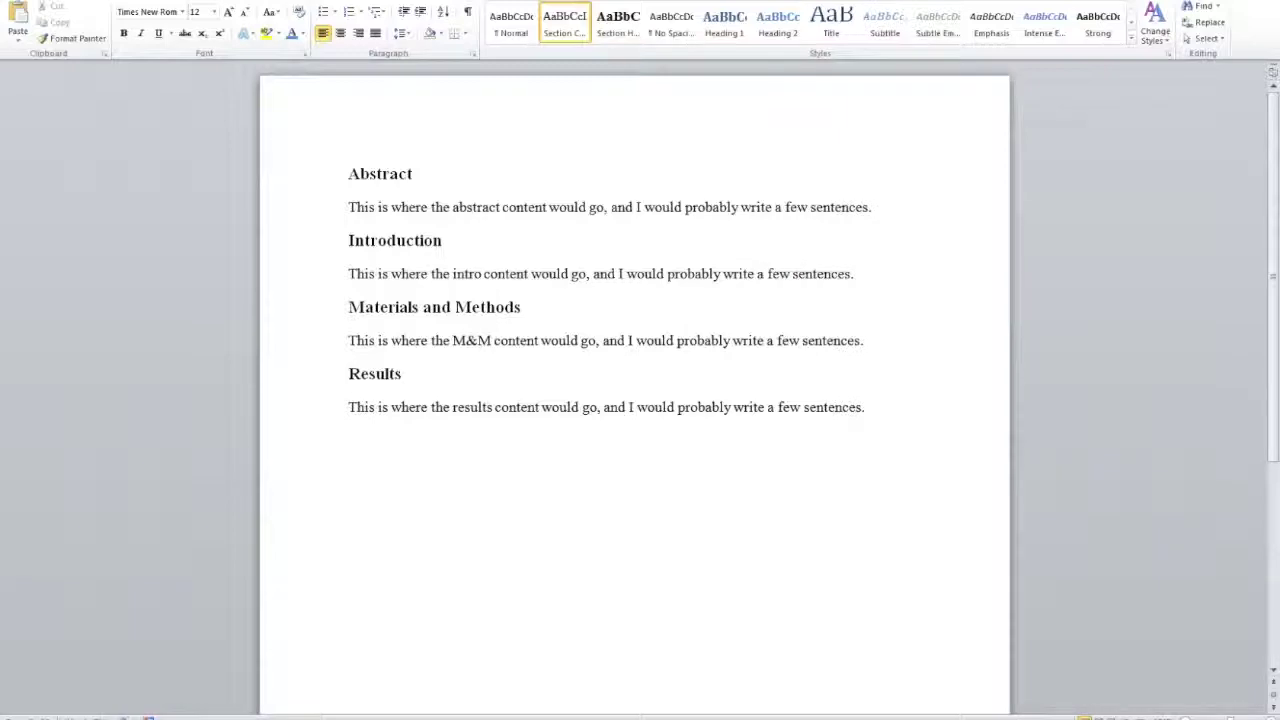
Lengthen the abstract paragraph to six sentences by repeating "This is where the abstract content would go, and I would probably write a few sentences."
type("This is where the abstract content would go, and I would probably write a few sentences.")
type("This is where the abstract content would go, and I would probably write a few sentences.")
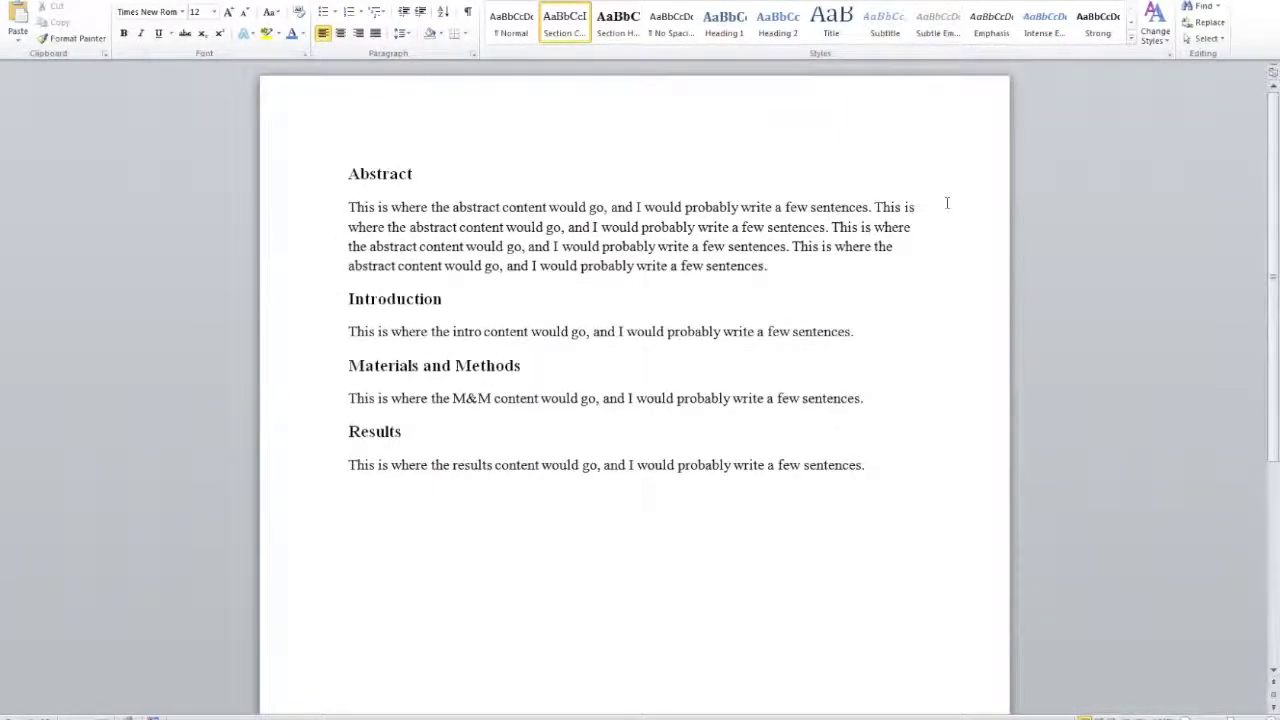
type("This is where the abstract content would go, and I would probably write a few sentences.")
type("This is where the abstract content would go, and I would probably write a few sentences.")
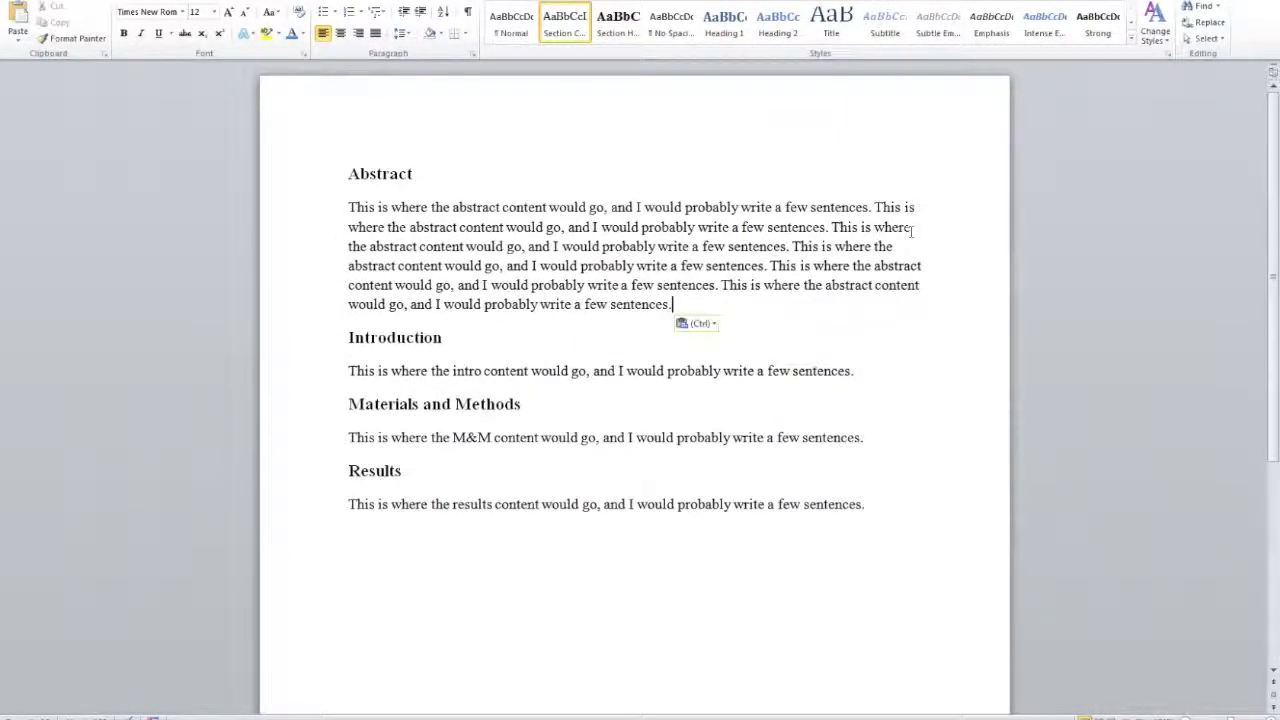
Set the line spacing of the whole abstract paragraph to 2.0
left_click_drag(672, 305, 349, 207)
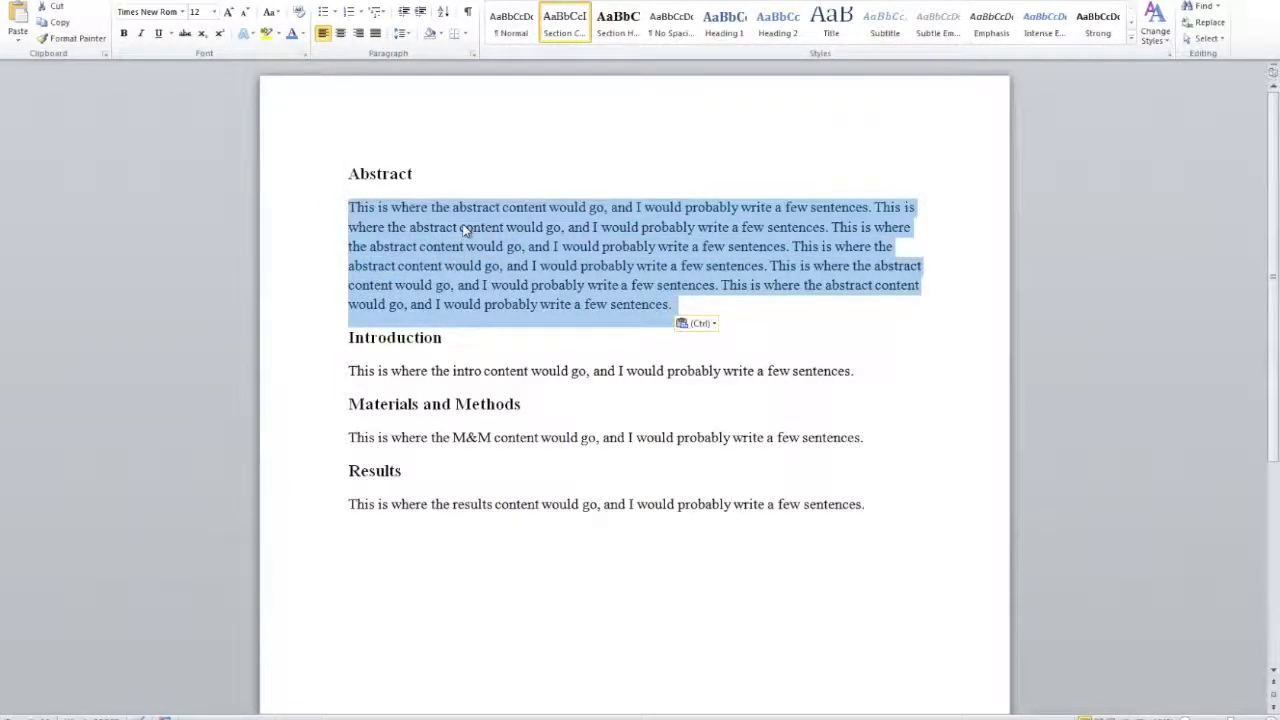
left_click(406, 38)
left_click(408, 38)
left_click(408, 36)
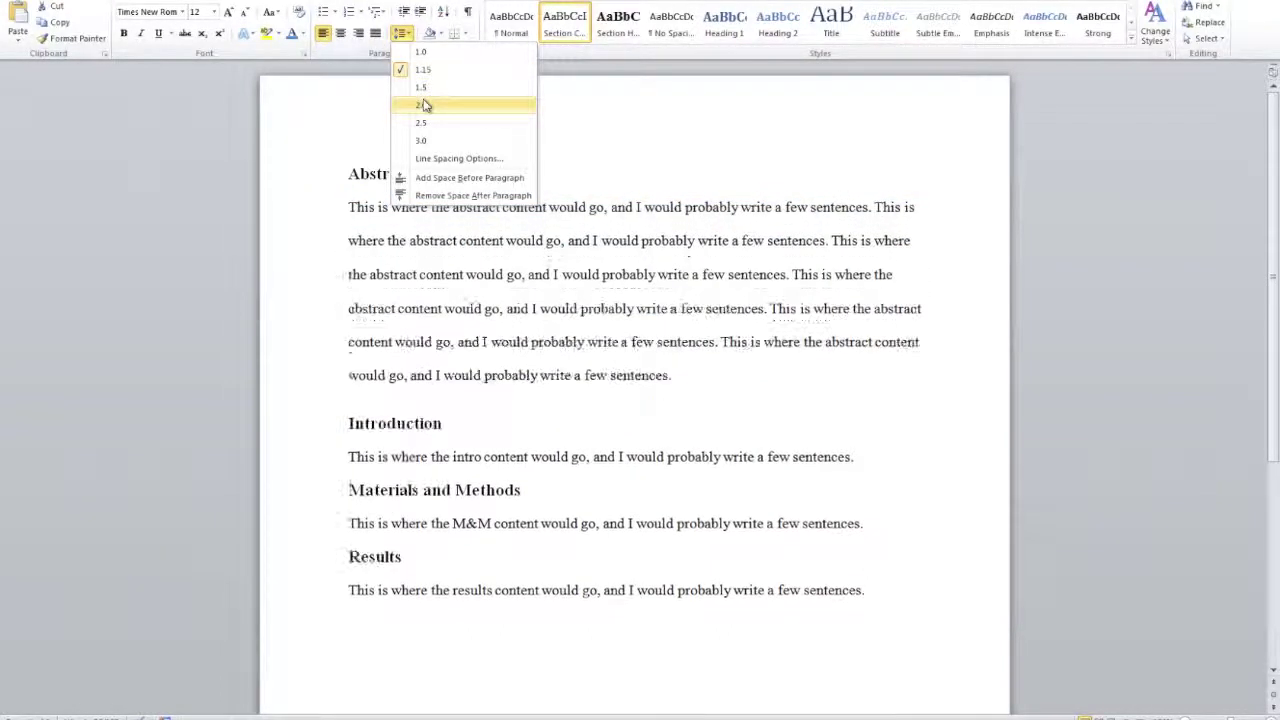
left_click(424, 106)
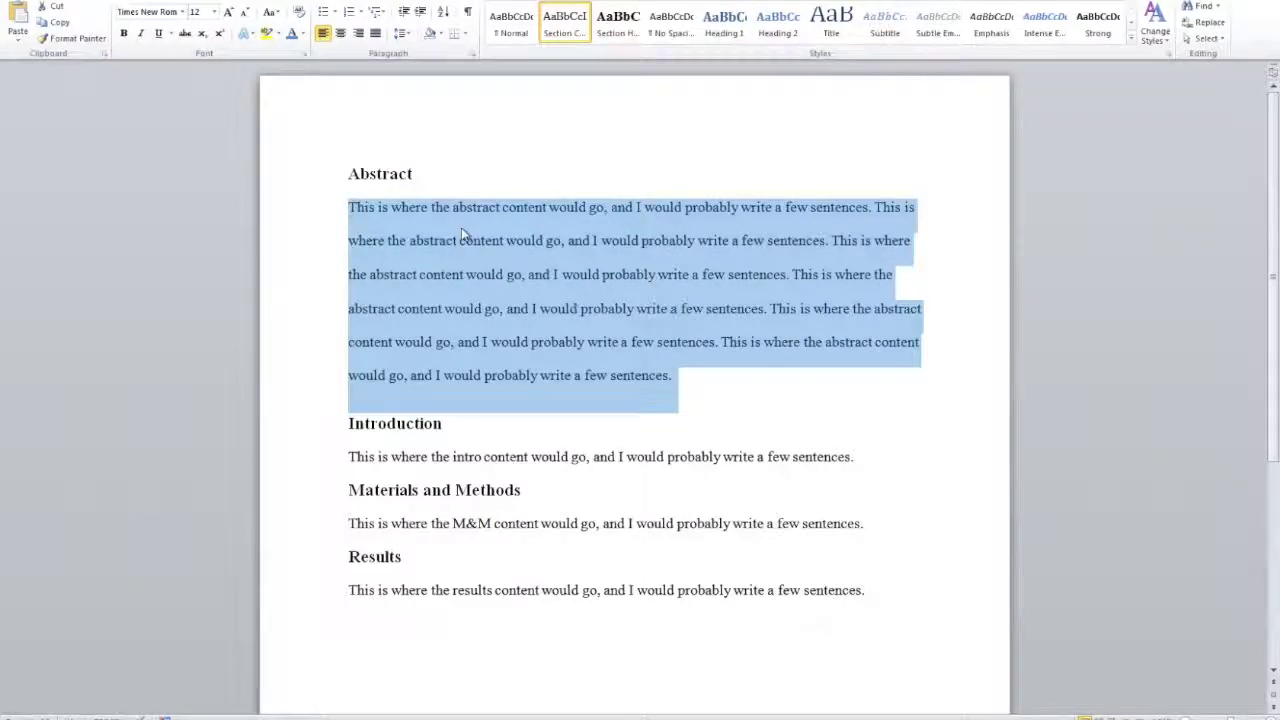
Update the Section Content style to match the double-spaced abstract paragraph
right_click(472, 218)
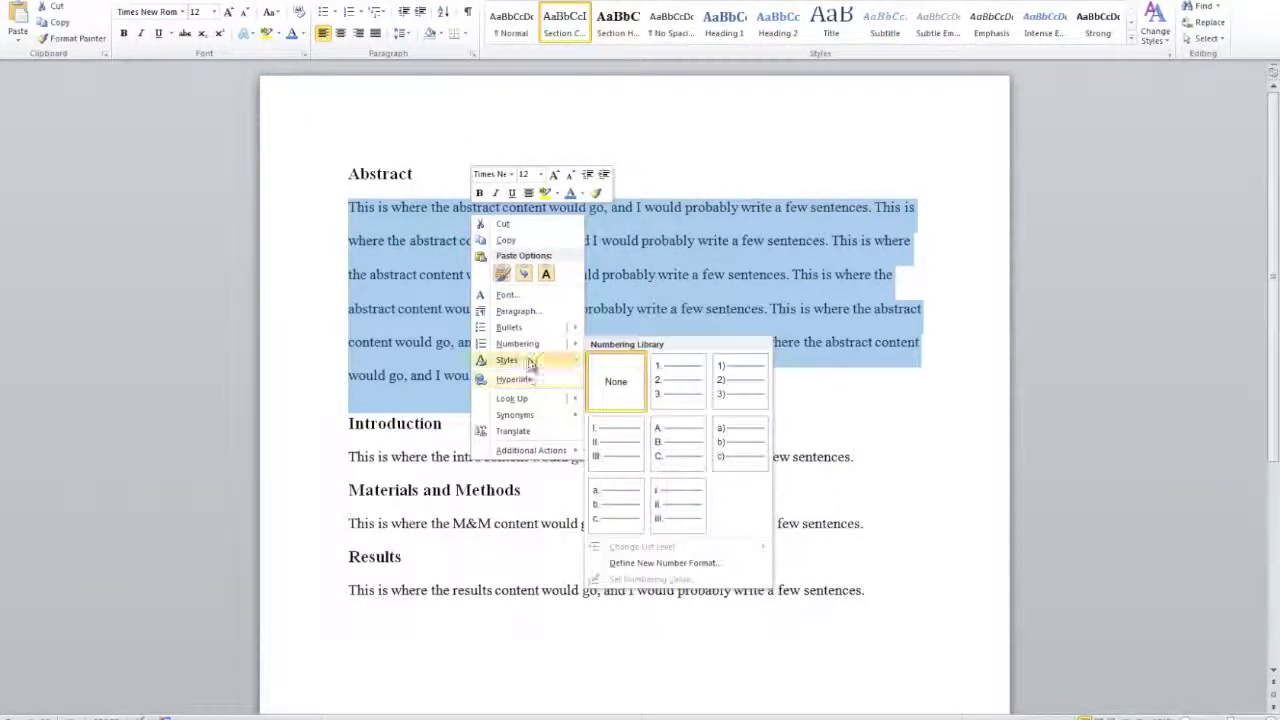
mouse_move(529, 364)
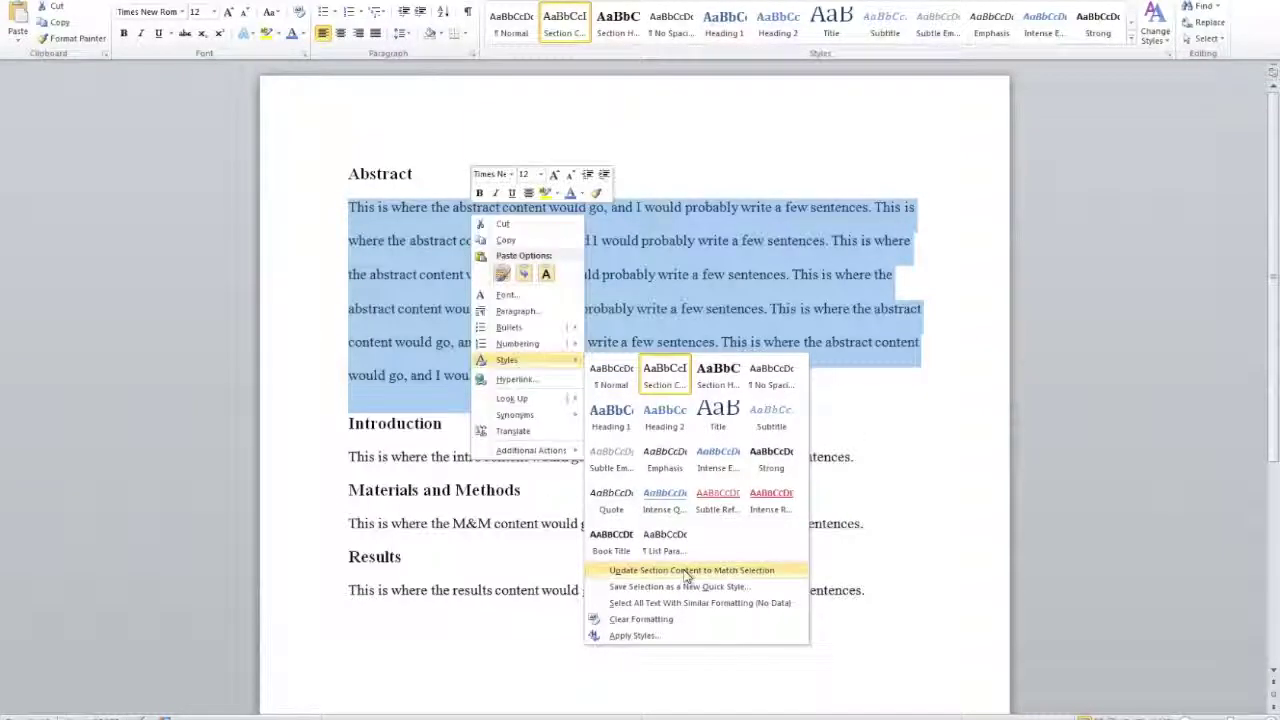
left_click(686, 572)
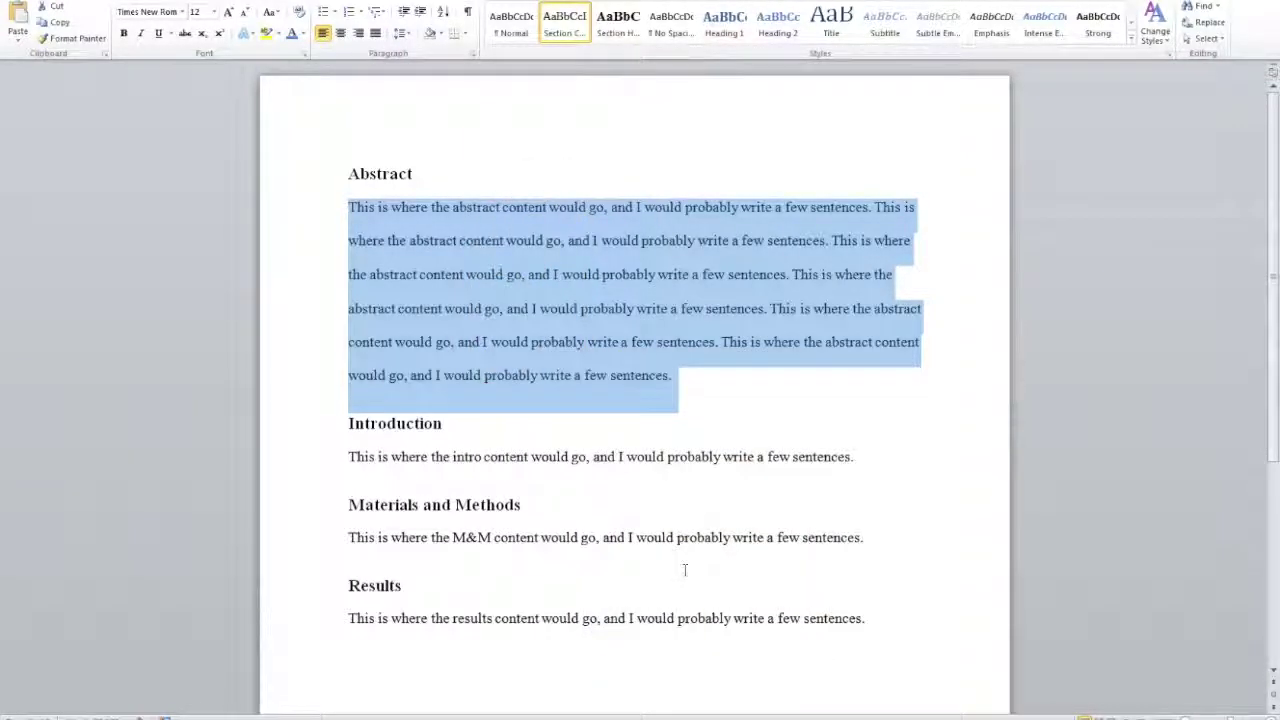
Copy the sentence under the Introduction heading and paste it once more at the end of that paragraph
left_click(455, 458)
left_click_drag(346, 456, 855, 463)
key("ctrl+c")
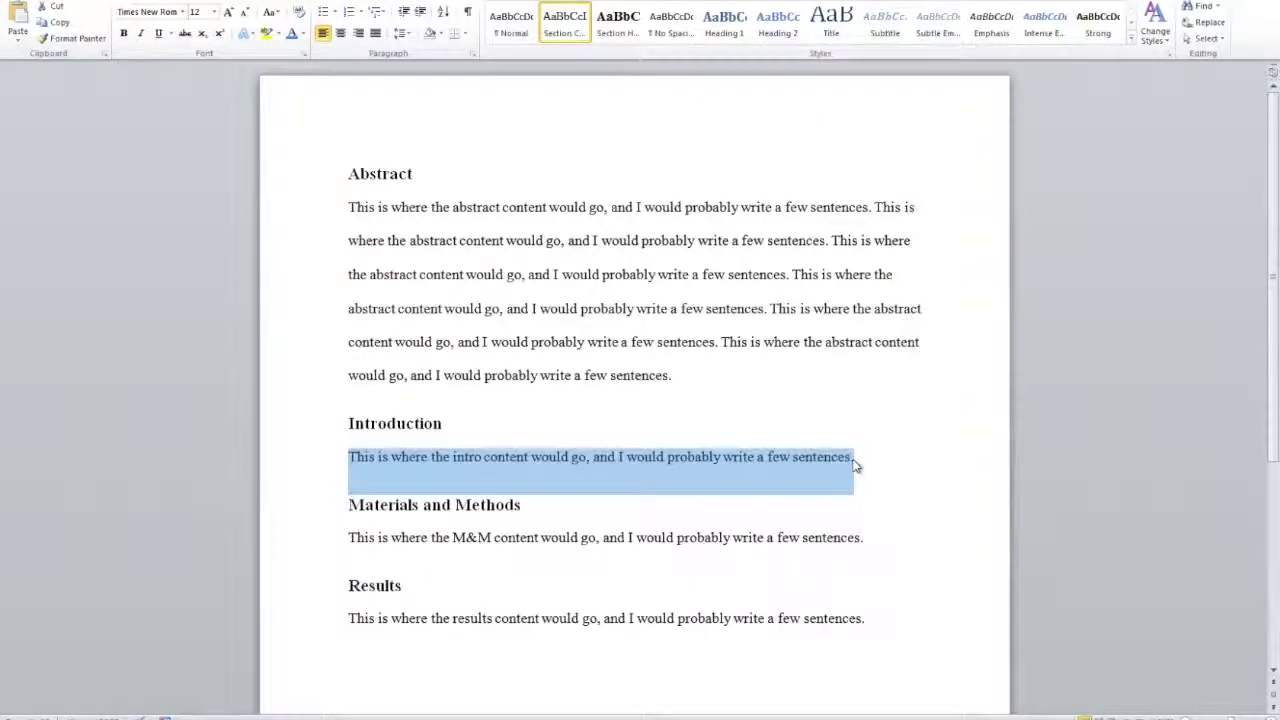
left_click(880, 460)
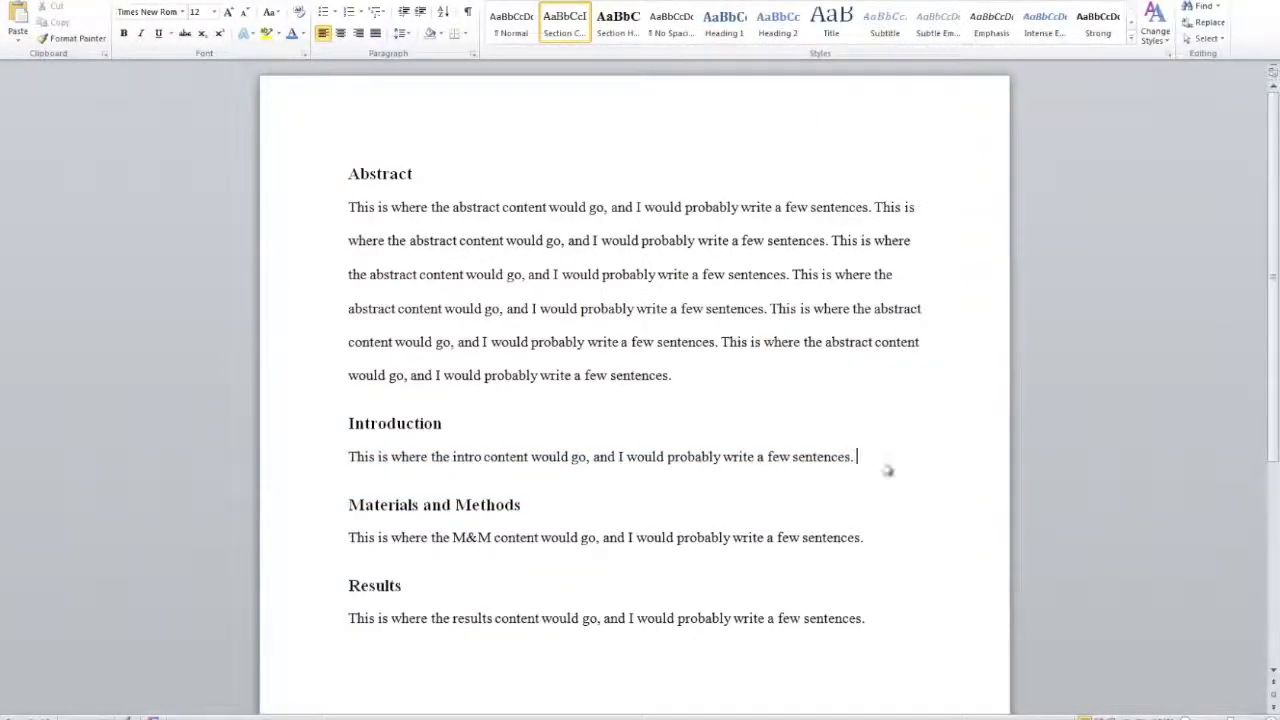
key("ctrl+v")
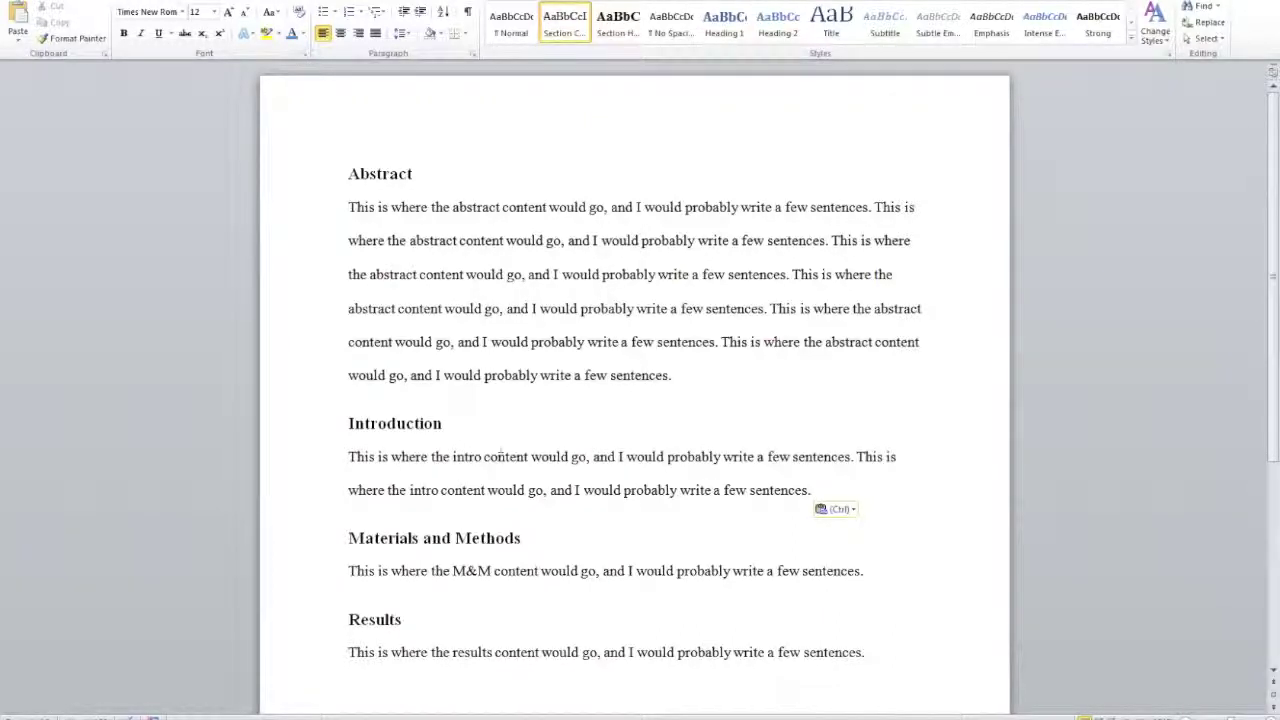
left_click_drag(350, 456, 808, 492)
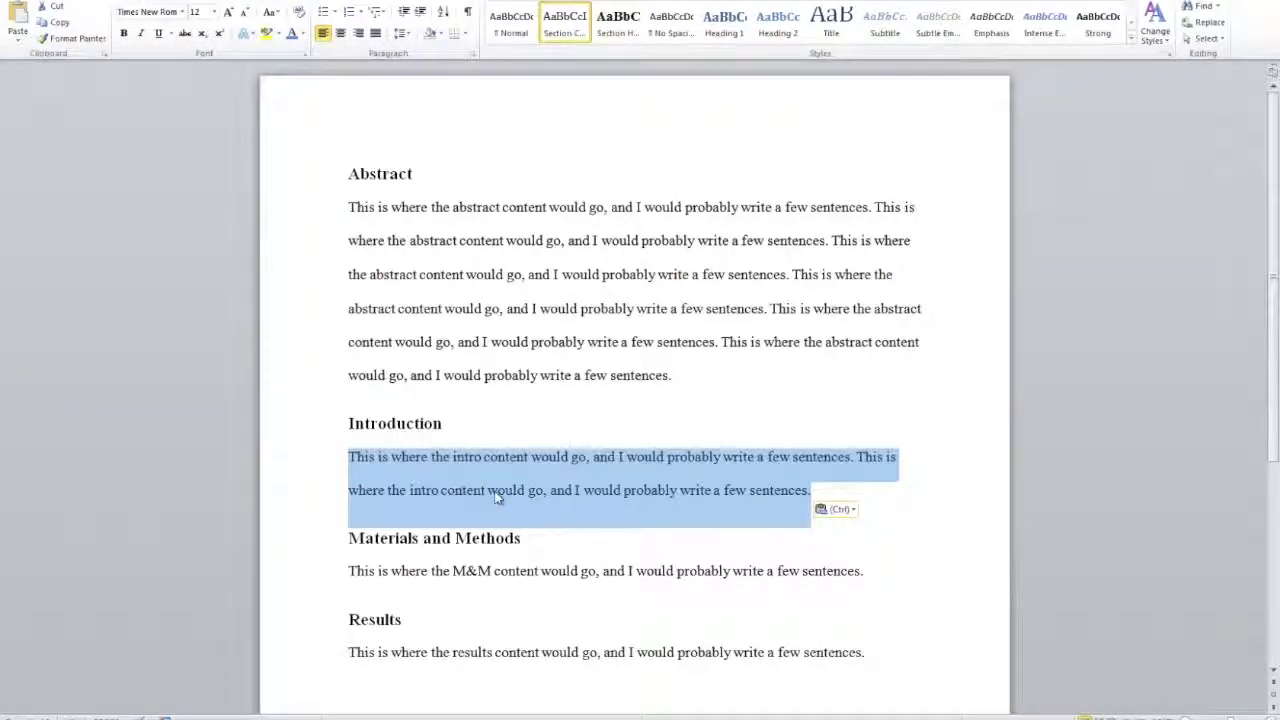
scroll(470, 575, "down", 5)
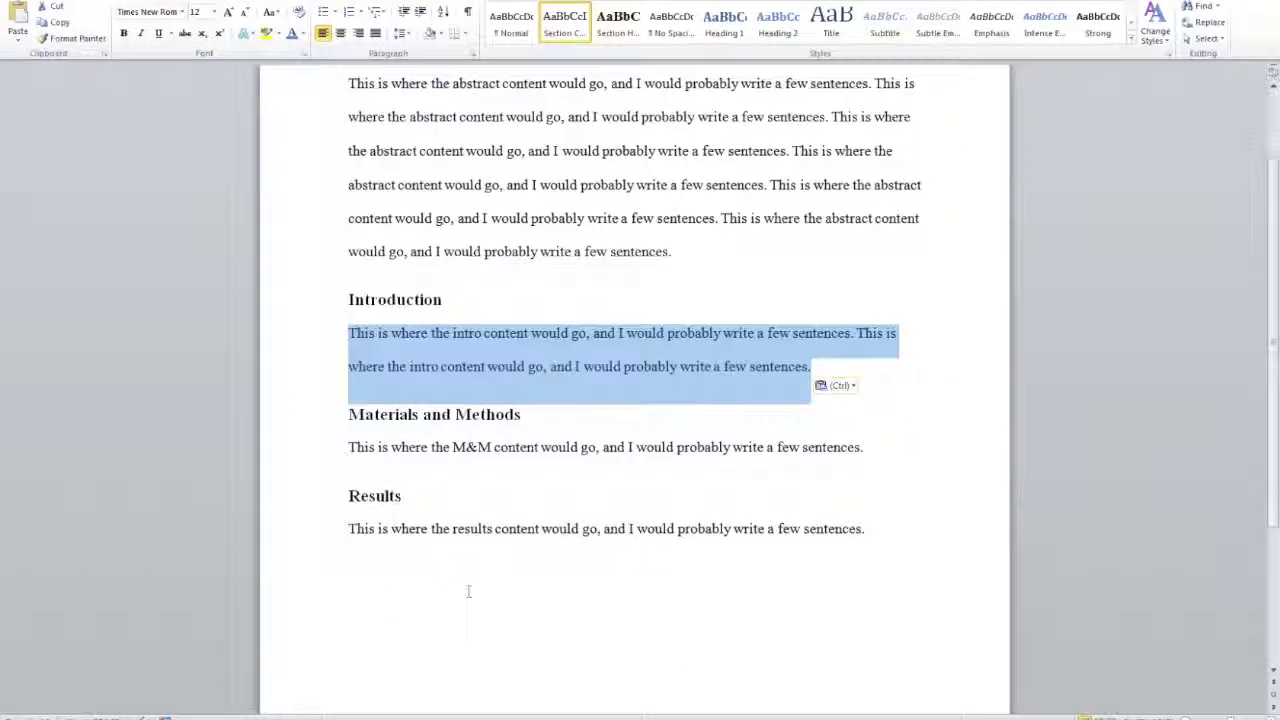
left_click(391, 449)
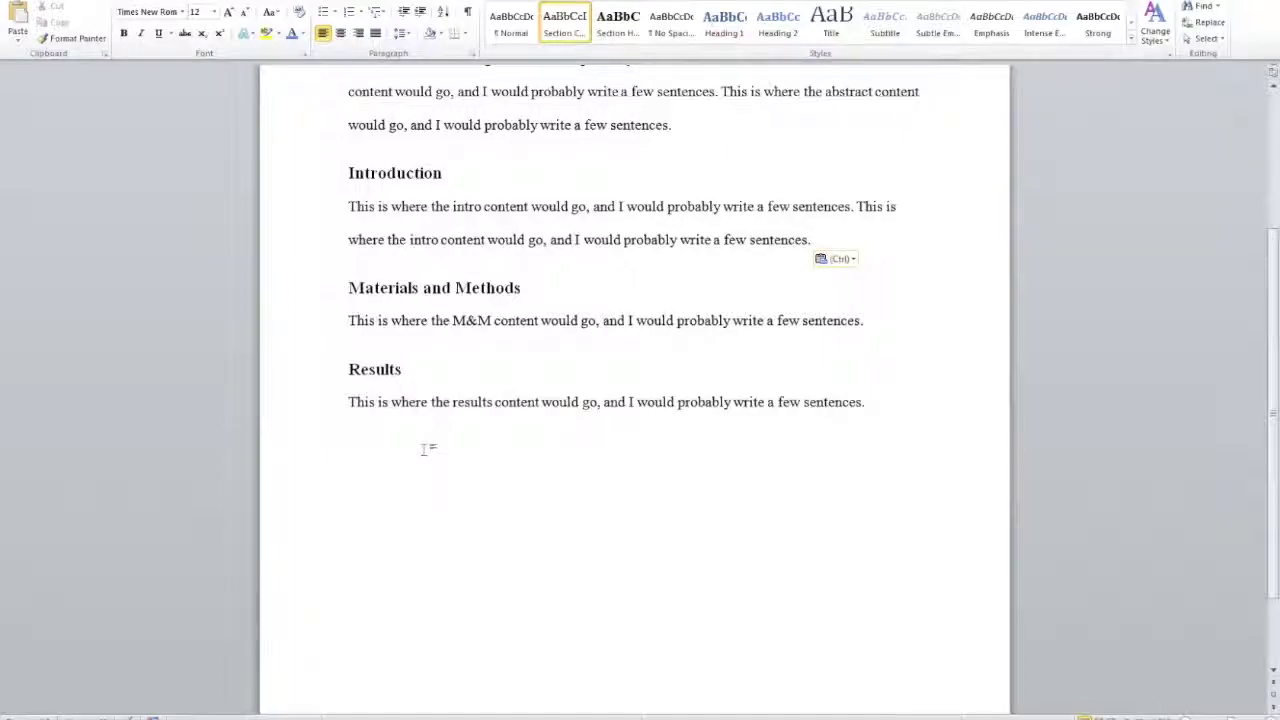
key("super+Right")
key("super+Left")
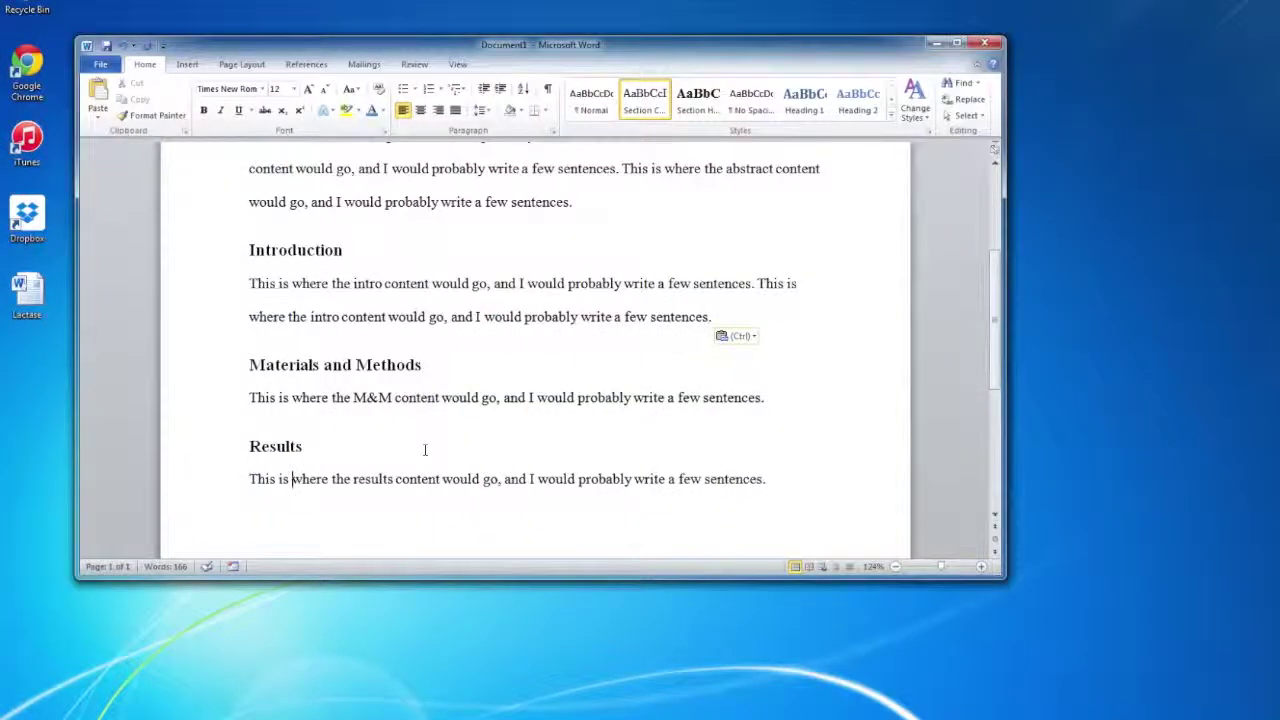
key("super+Up")
Add a new paragraph reading "This is another paragraph." below the results paragraph
left_click(889, 398)
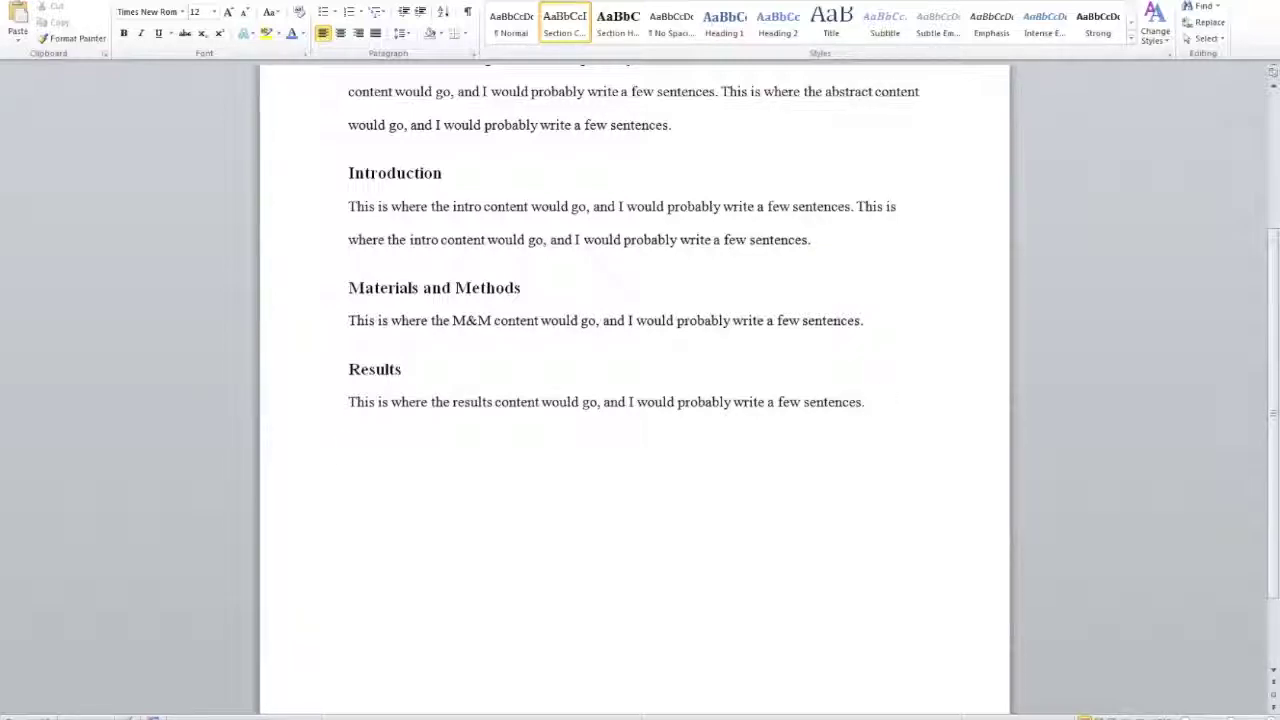
key("Return")
type("Thi si")
type("s is another")
type(" paragraph.")
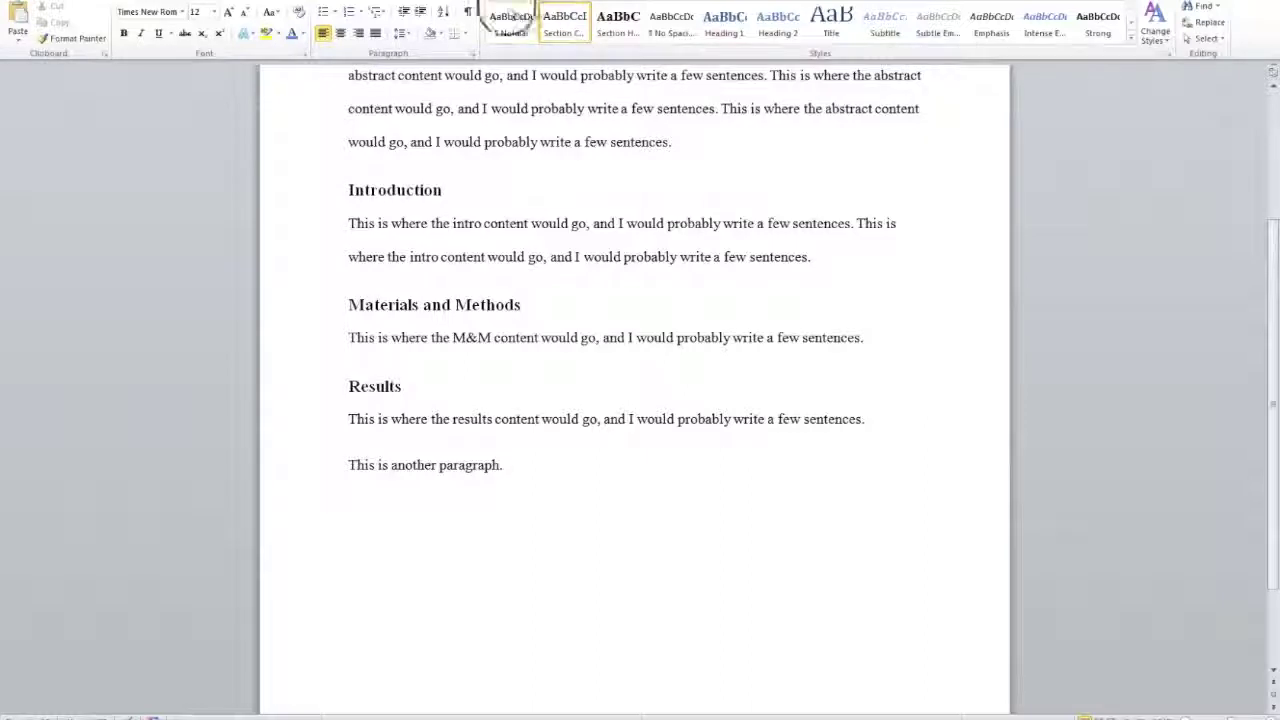
Apply the Normal style to the new last paragraph and manually format it in Times New Roman, size 12
left_click(511, 20)
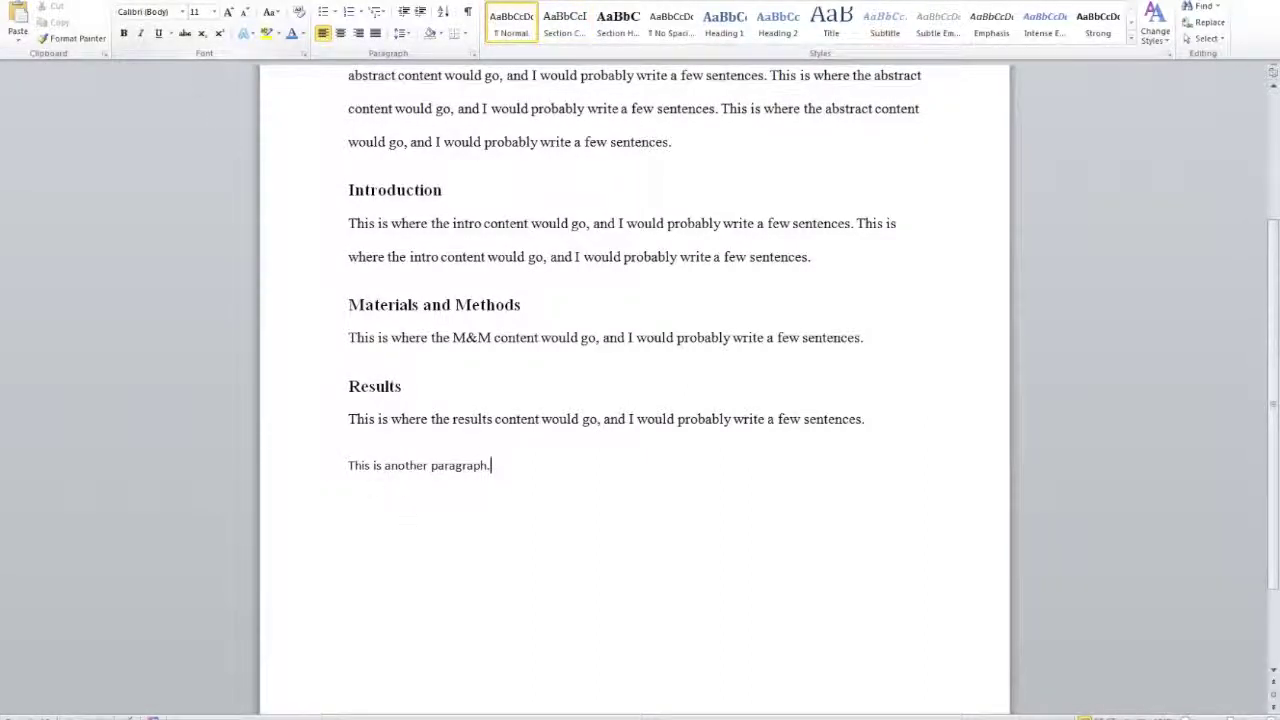
left_click_drag(355, 470, 490, 466)
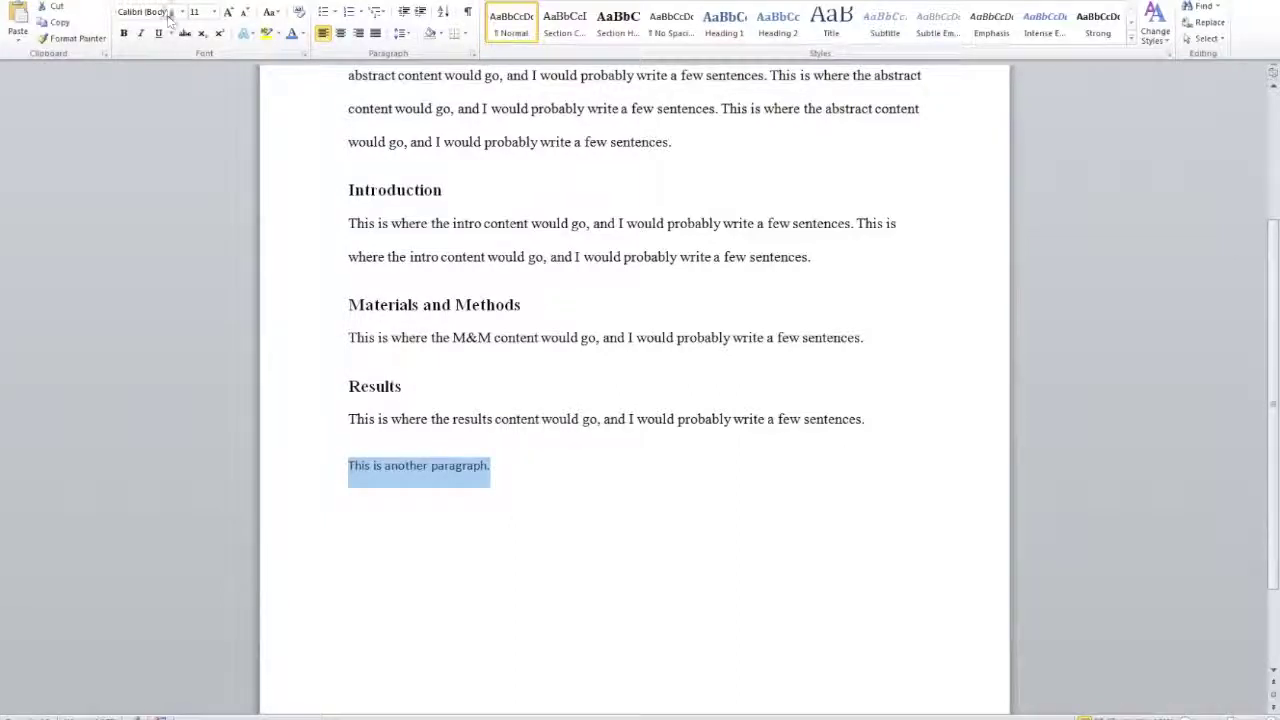
left_click(200, 12)
type("12")
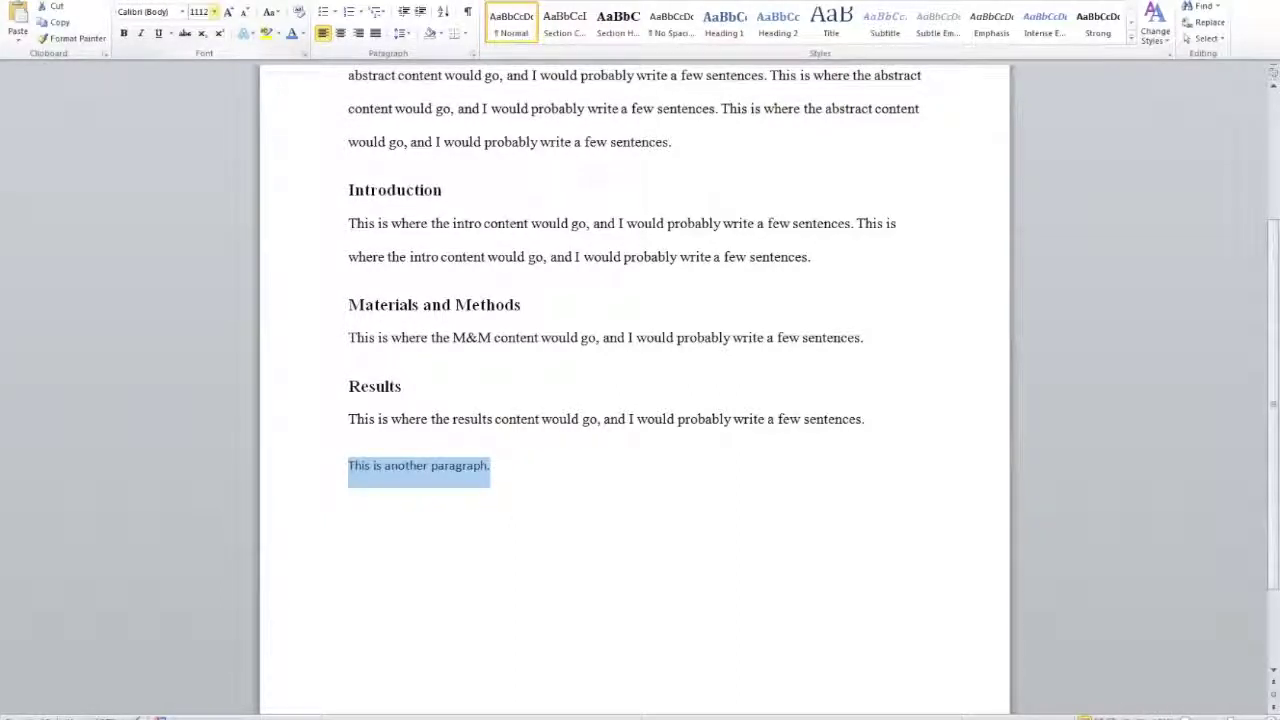
key("Return")
left_click(145, 12)
left_click(182, 12)
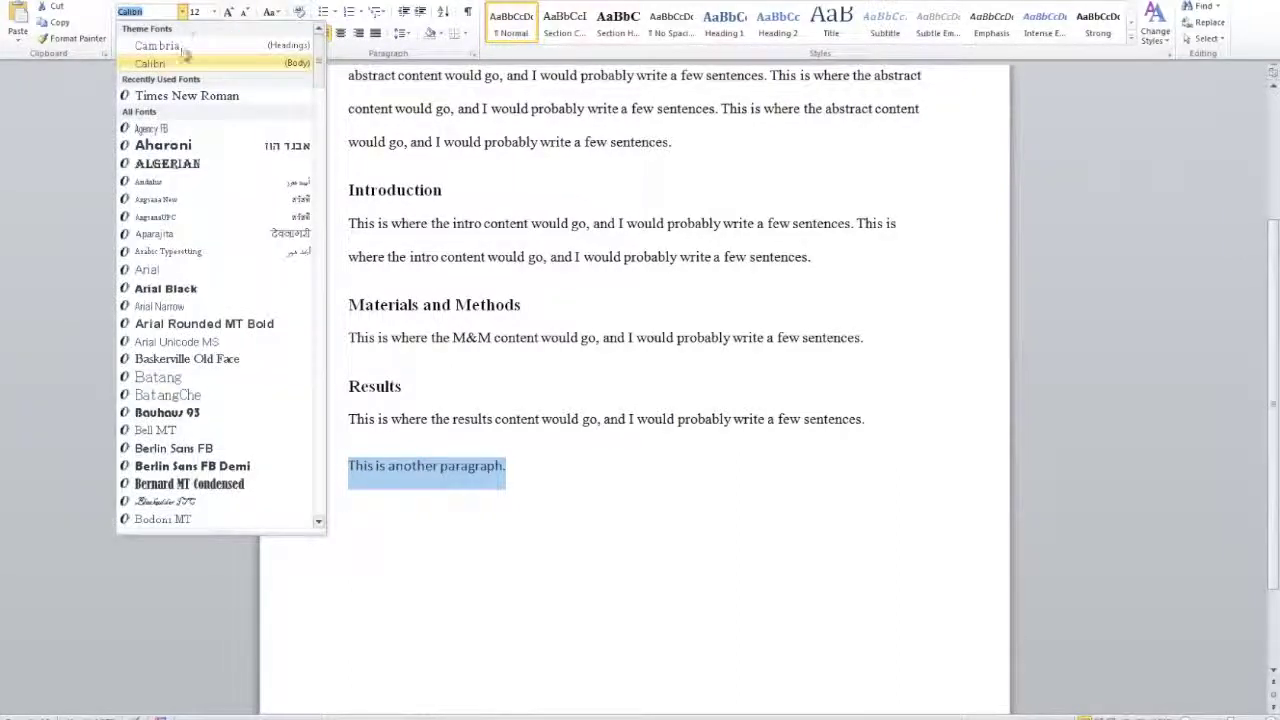
left_click(178, 81)
left_click(492, 465)
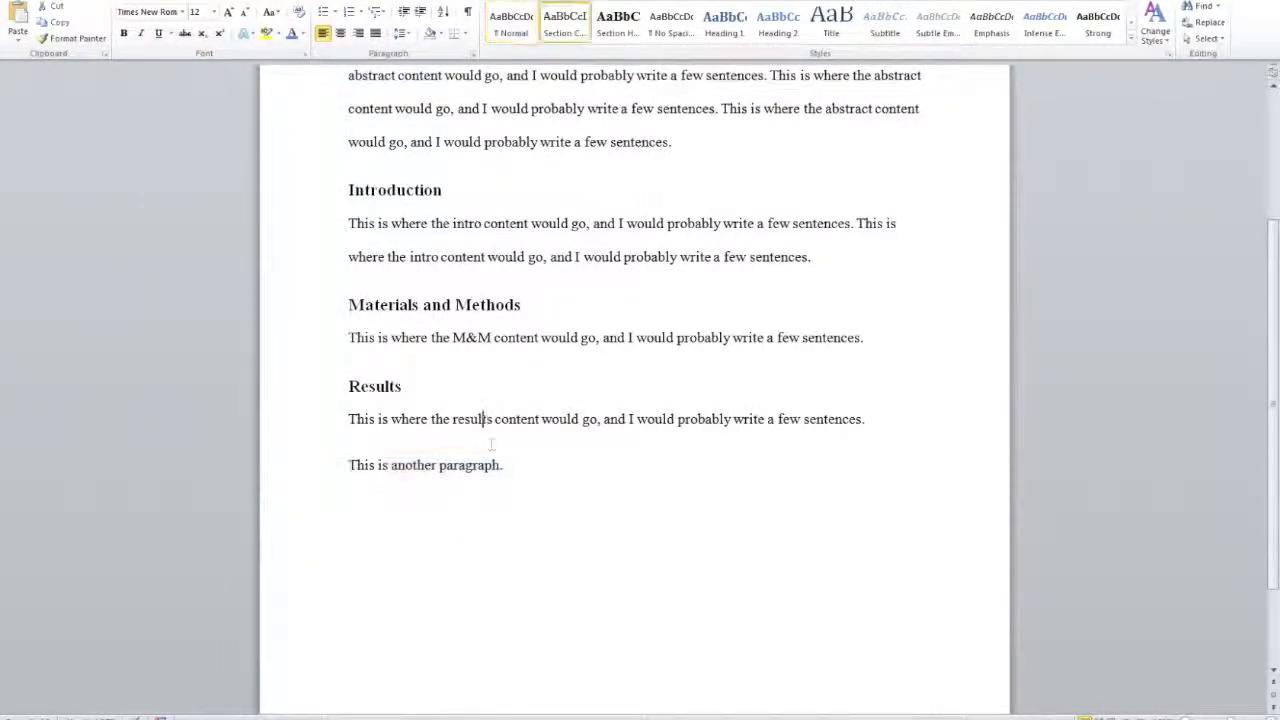
Color the first word of the results paragraph light blue and update the Section Content style to match it
left_click(443, 425)
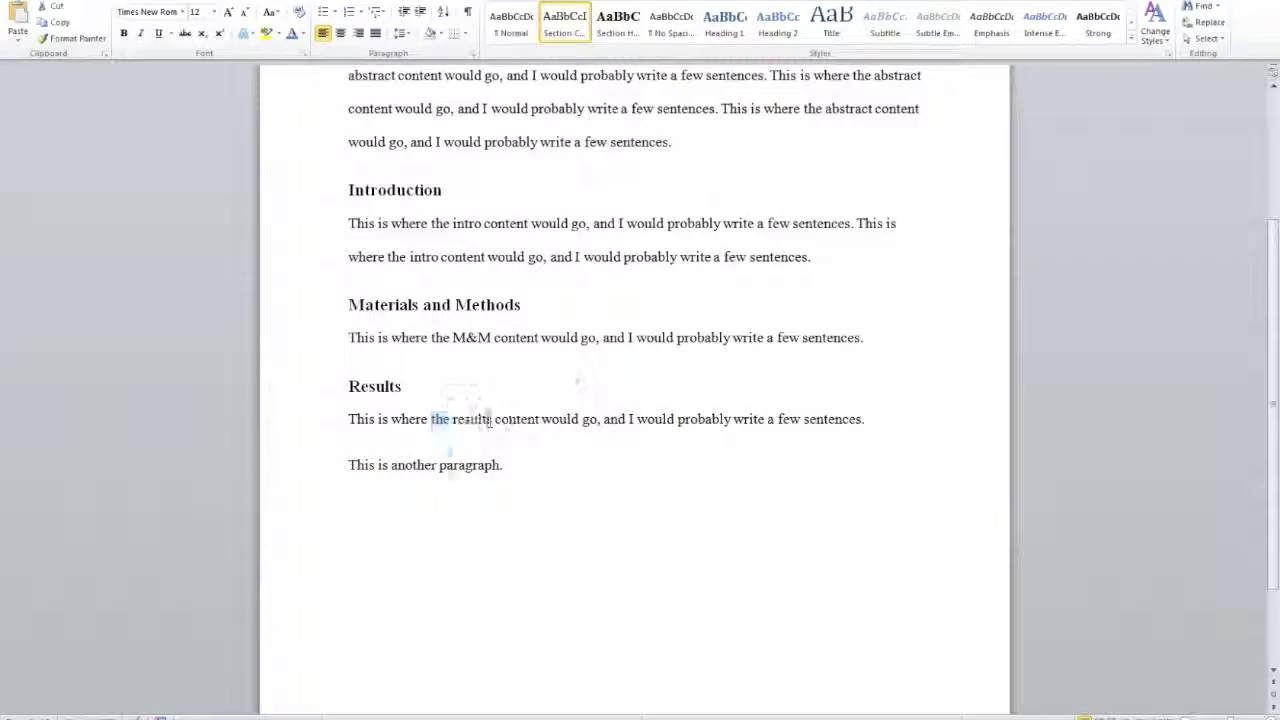
left_click(350, 420)
left_click_drag(350, 419, 858, 430)
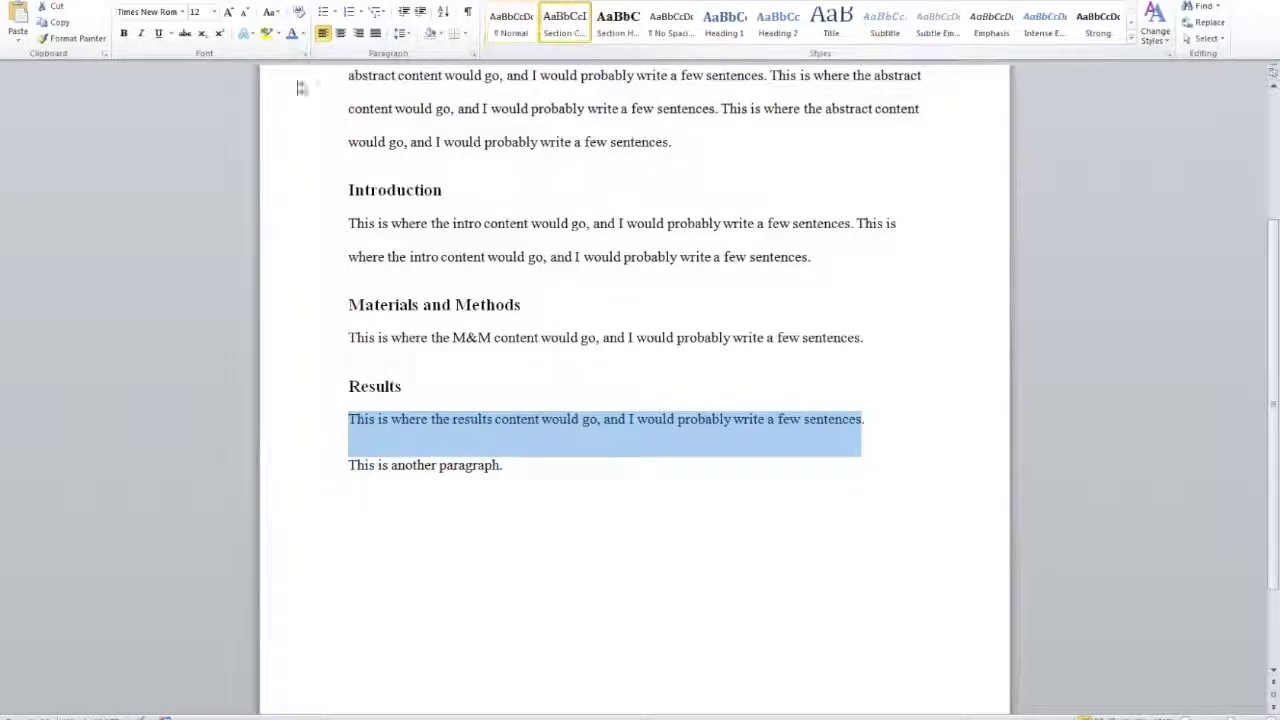
double_click(366, 420)
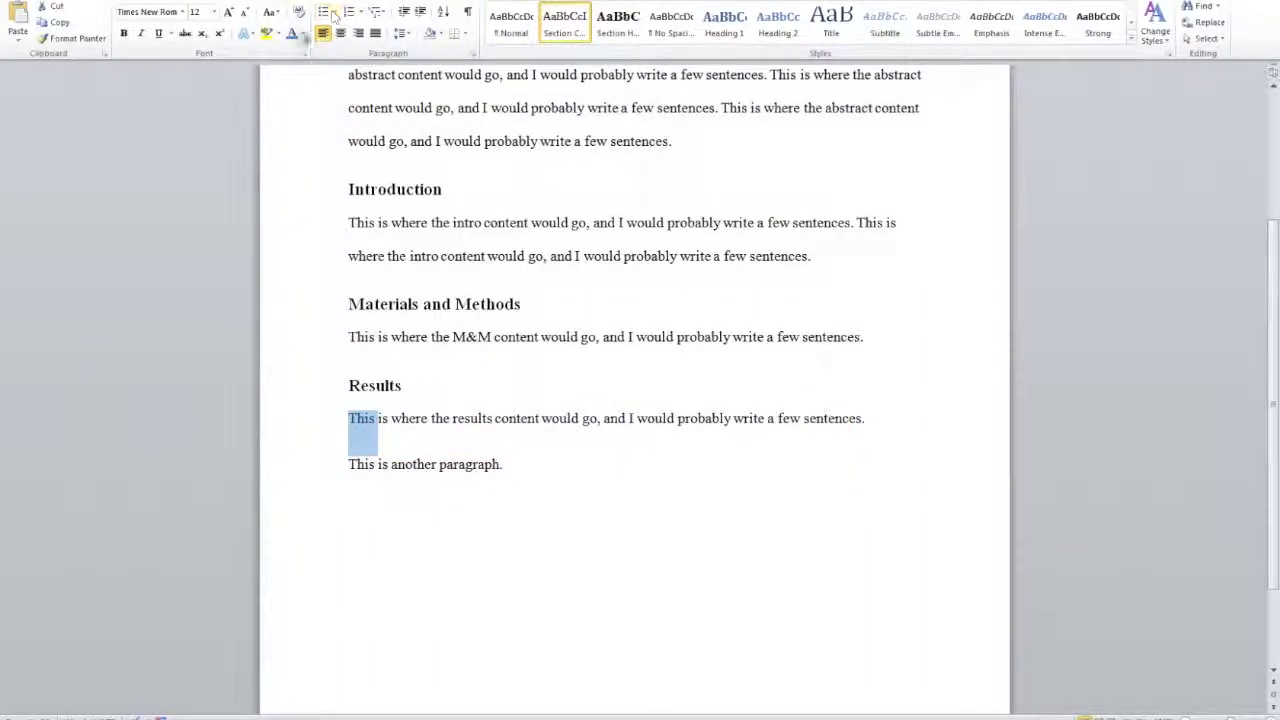
right_click(366, 421)
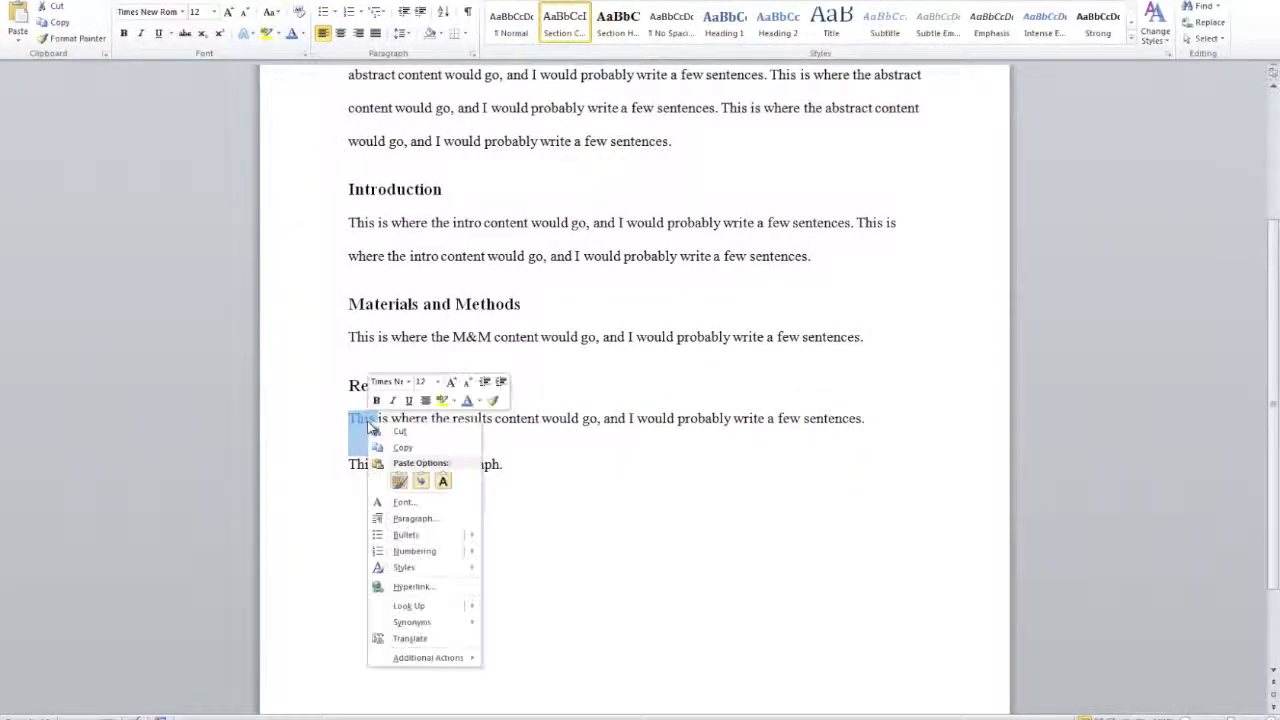
mouse_move(402, 567)
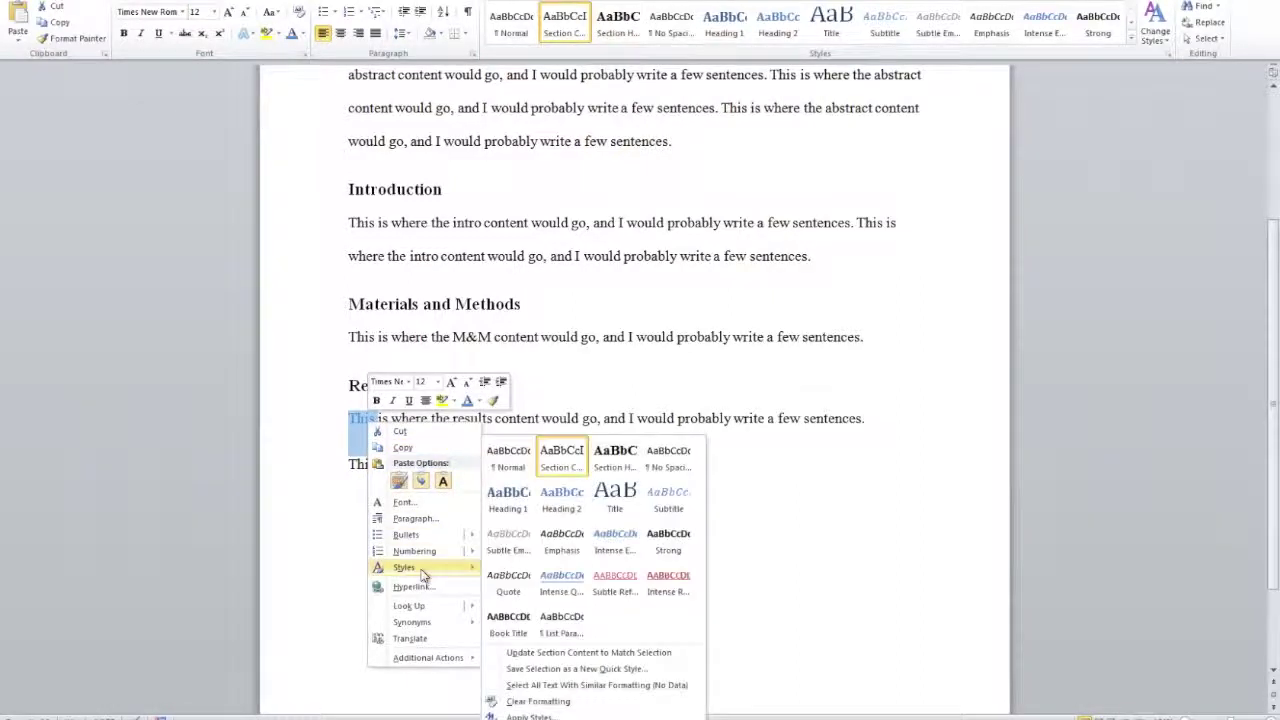
left_click(540, 655)
left_click(520, 398)
scroll(530, 360, "up", 4)
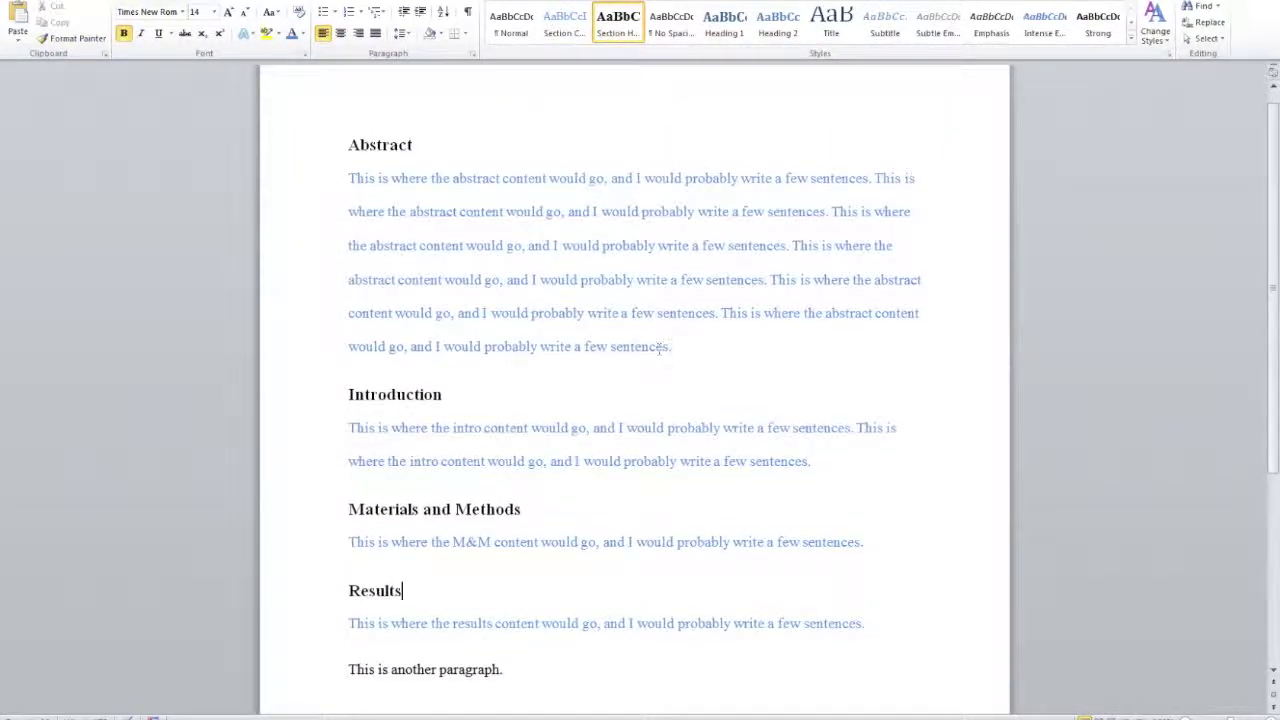
Apply the Section Content style to the last paragraph, "This is another paragraph."
scroll(330, 610, "down", 2)
left_click_drag(348, 587, 513, 587)
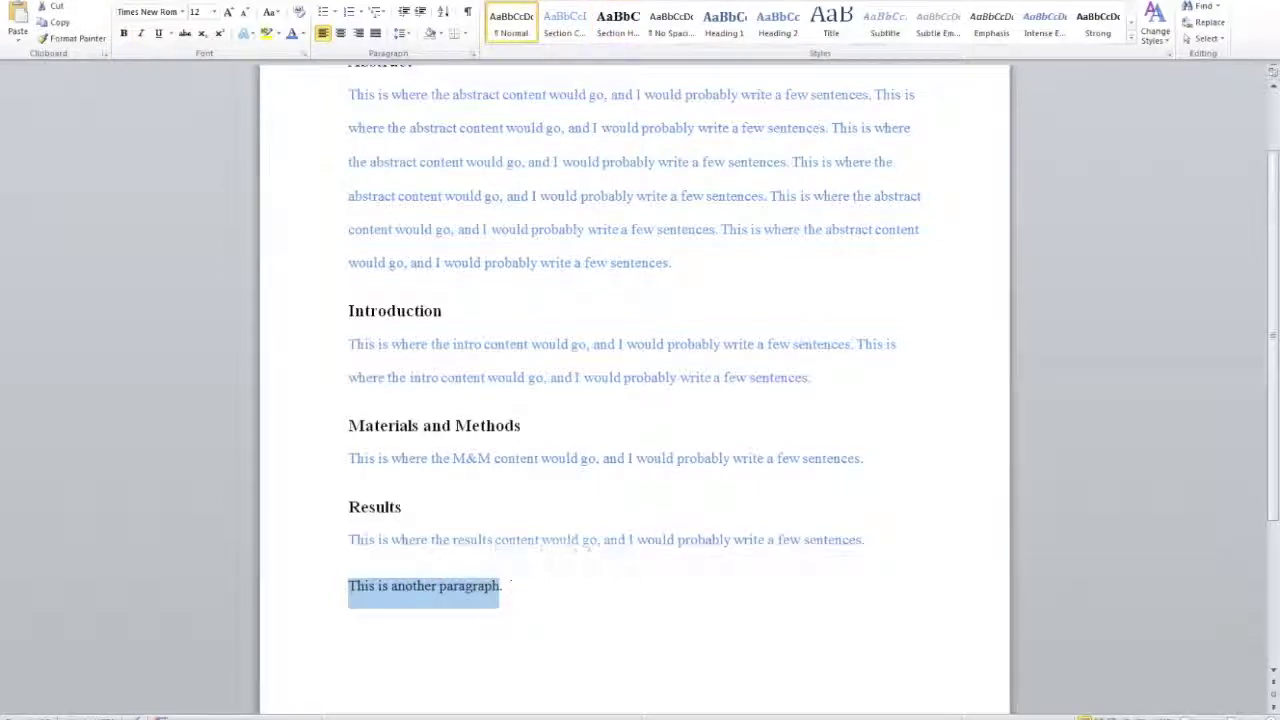
triple_click(506, 587)
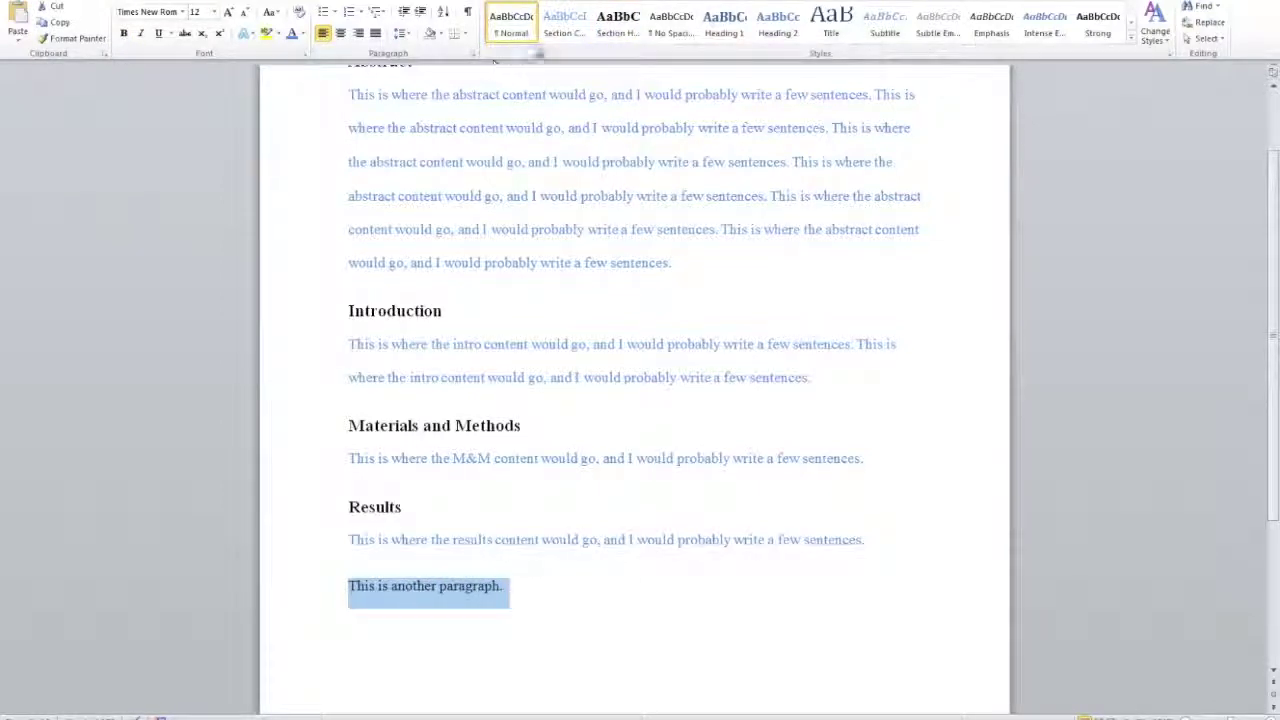
left_click(565, 22)
Set the first word of the results paragraph to the Automatic font color and update the Section Content style to match it
left_click(358, 538)
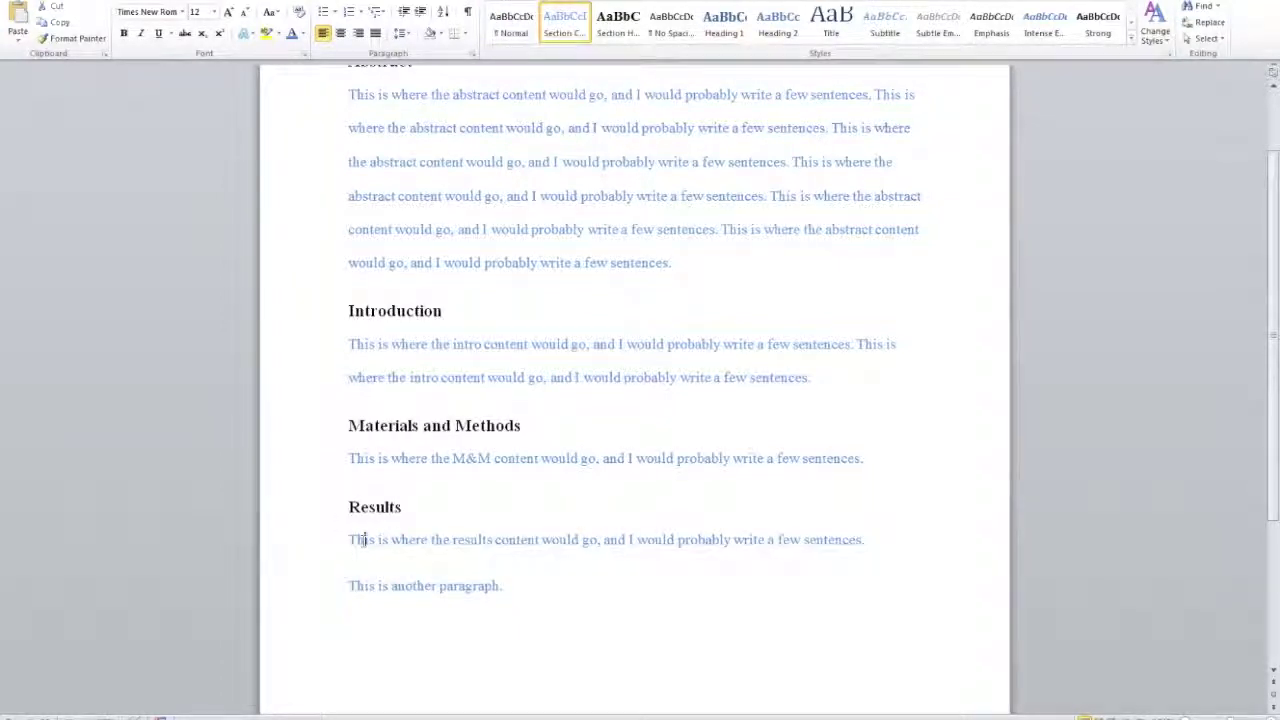
double_click(351, 538)
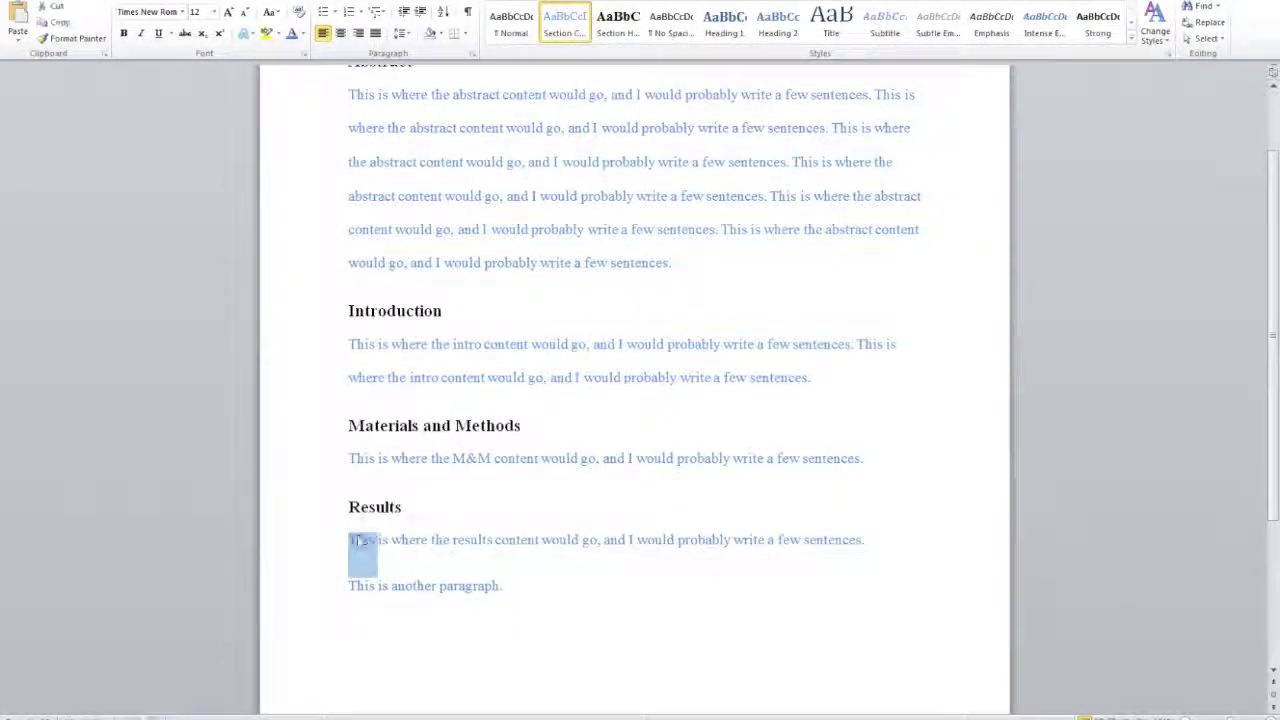
left_click(304, 34)
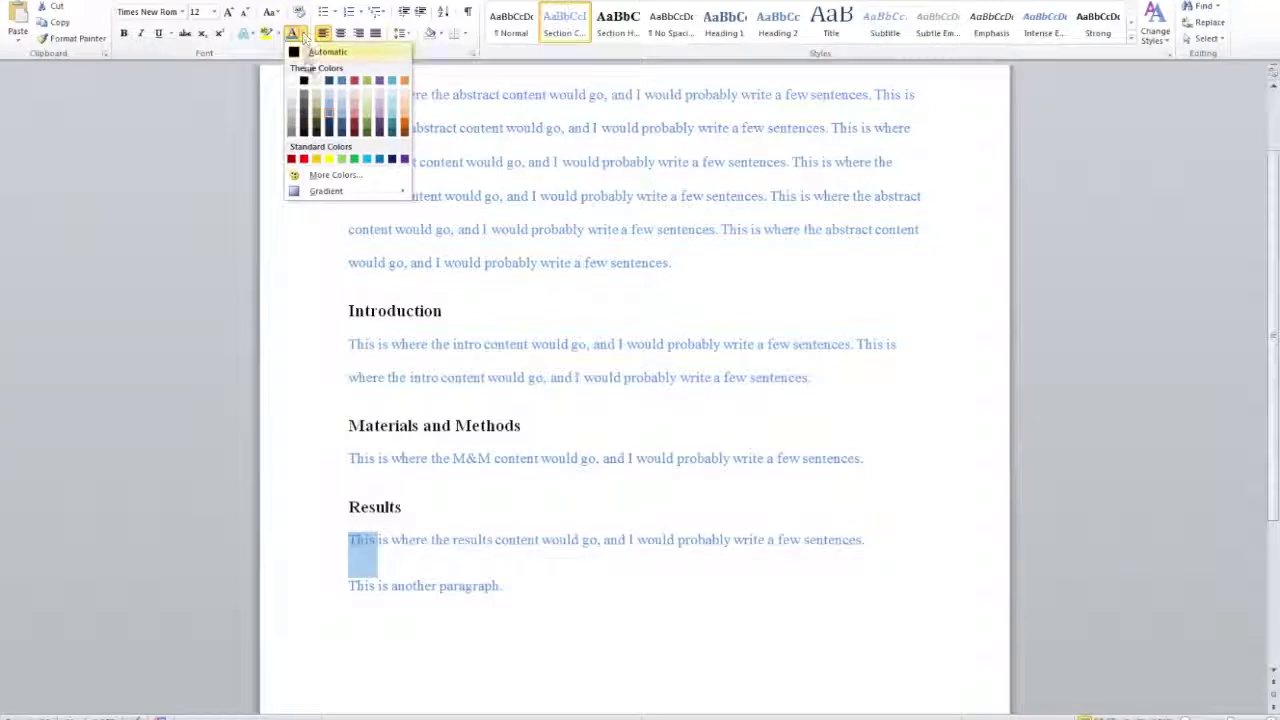
left_click(305, 106)
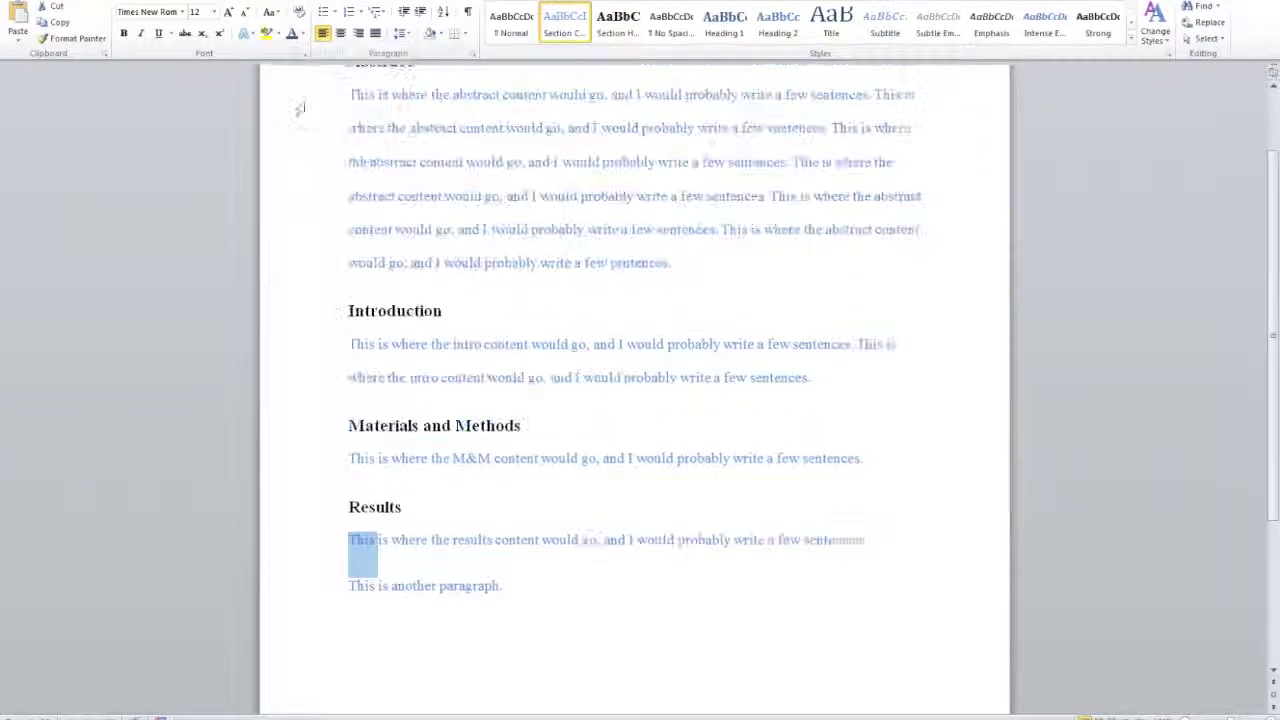
left_click(304, 34)
scroll(297, 57, "down", 2)
left_click(297, 53)
scroll(371, 286, "up", 2)
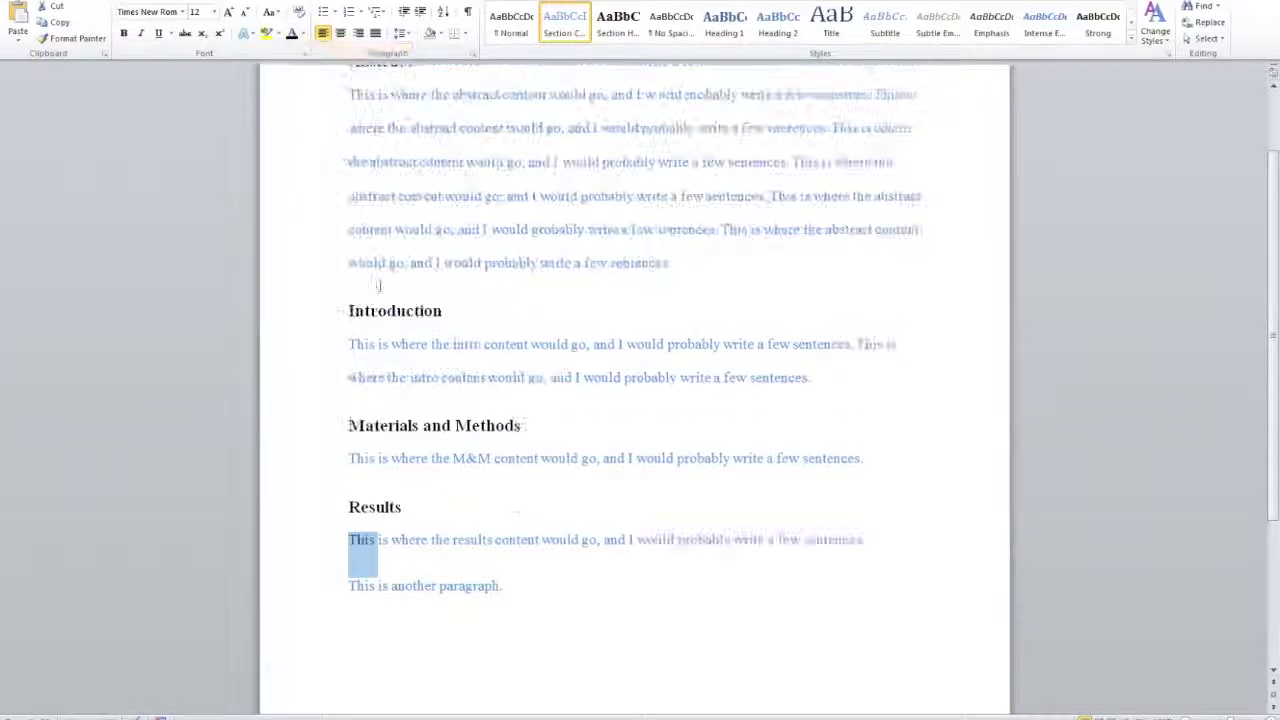
right_click(362, 549)
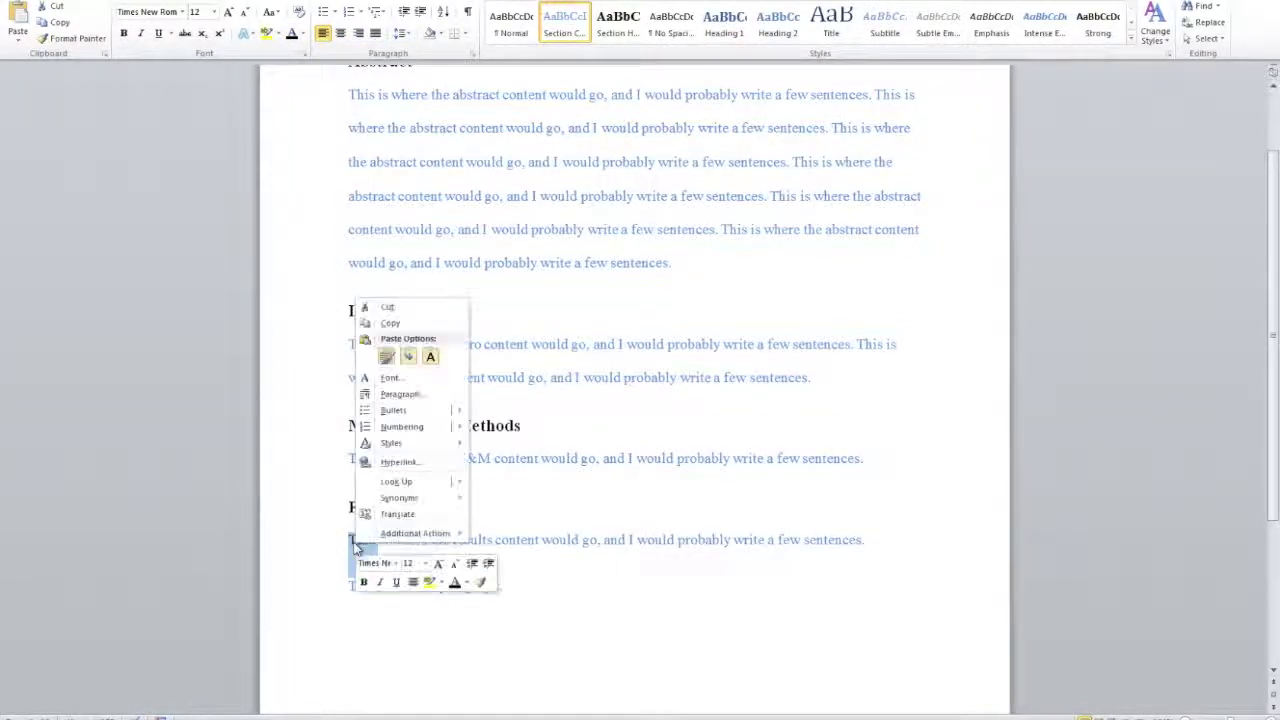
mouse_move(398, 450)
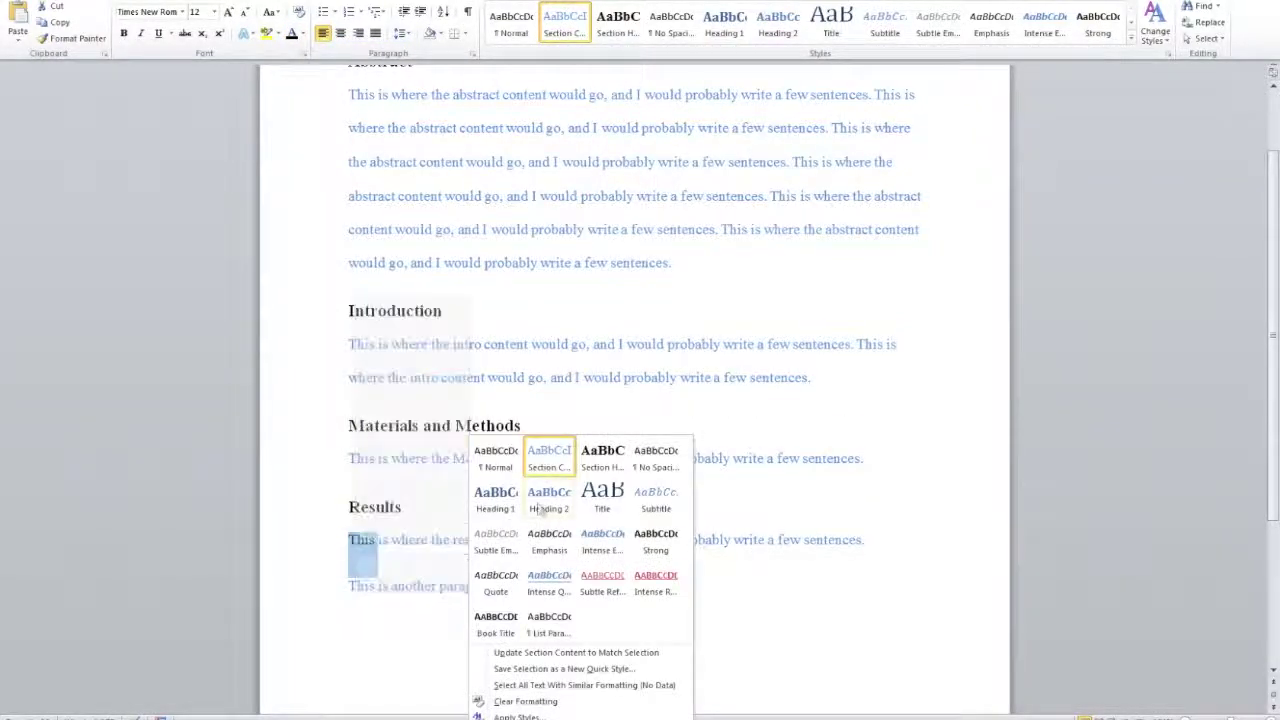
left_click(536, 653)
Delete the paragraph "This is another paragraph." and the empty line it leaves below the results paragraph
left_click(505, 586)
scroll(440, 570, "up", 1)
scroll(400, 560, "down", 2)
left_click_drag(346, 530, 503, 534)
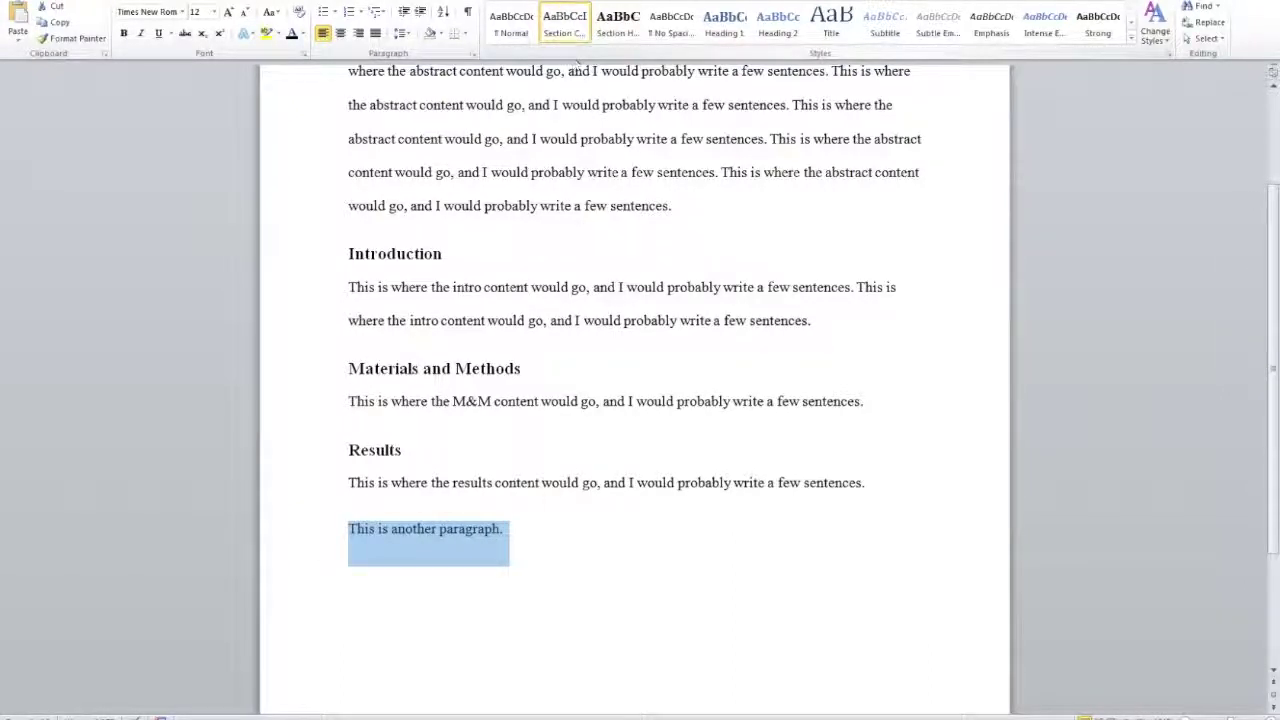
key("BackSpace")
key("BackSpace")
scroll(380, 386, "up", 3)
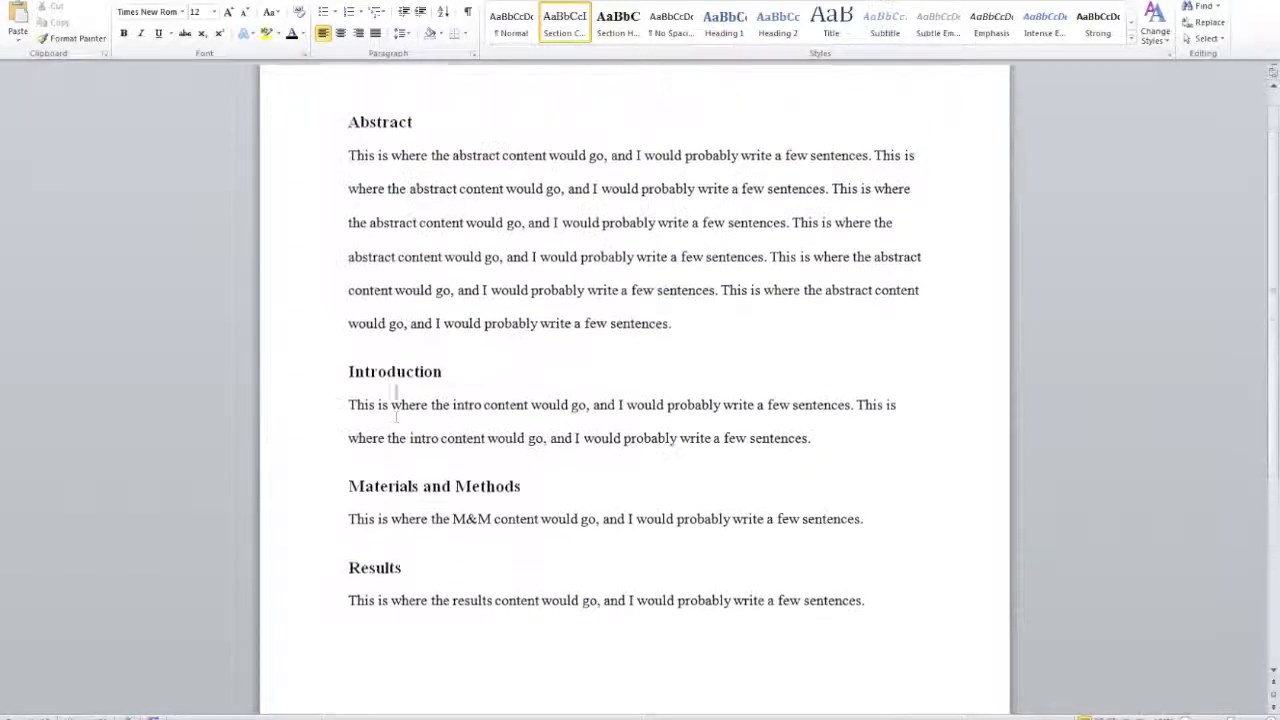
Push the Introduction heading down to the start of the next page by inserting blank lines before it
left_click(350, 429)
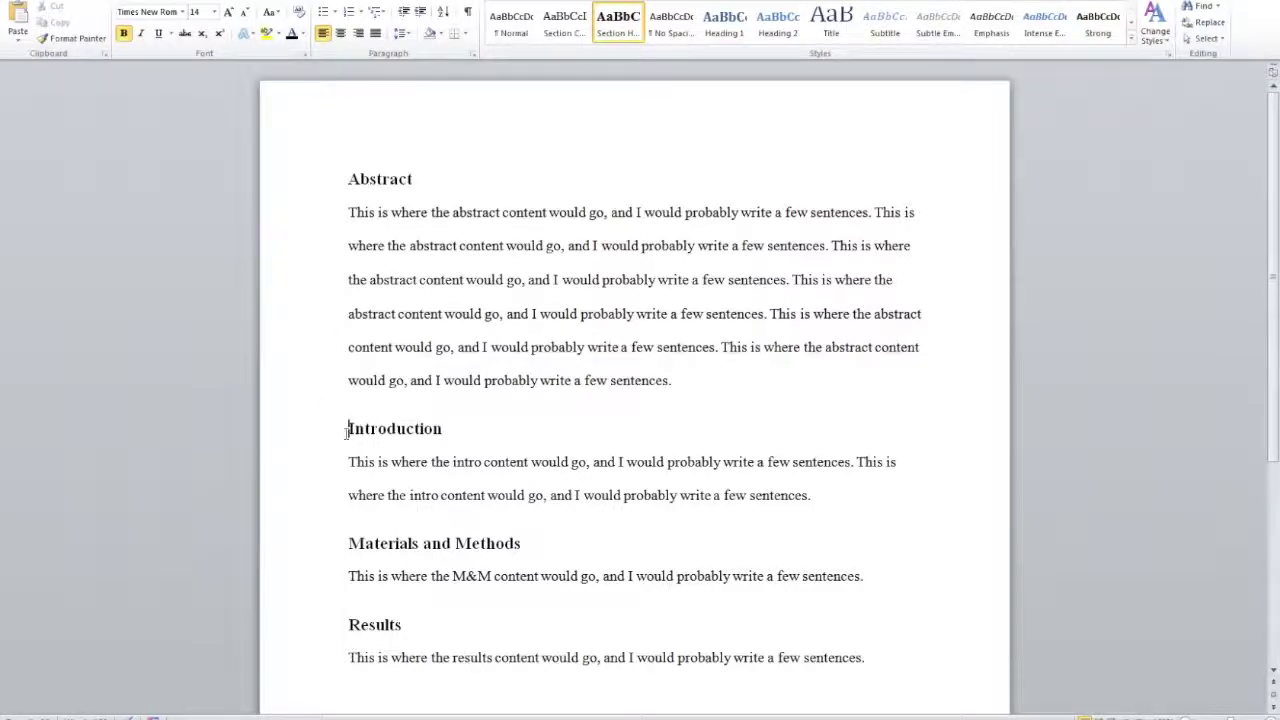
left_click_drag(349, 179, 683, 380)
left_click_drag(343, 428, 813, 497)
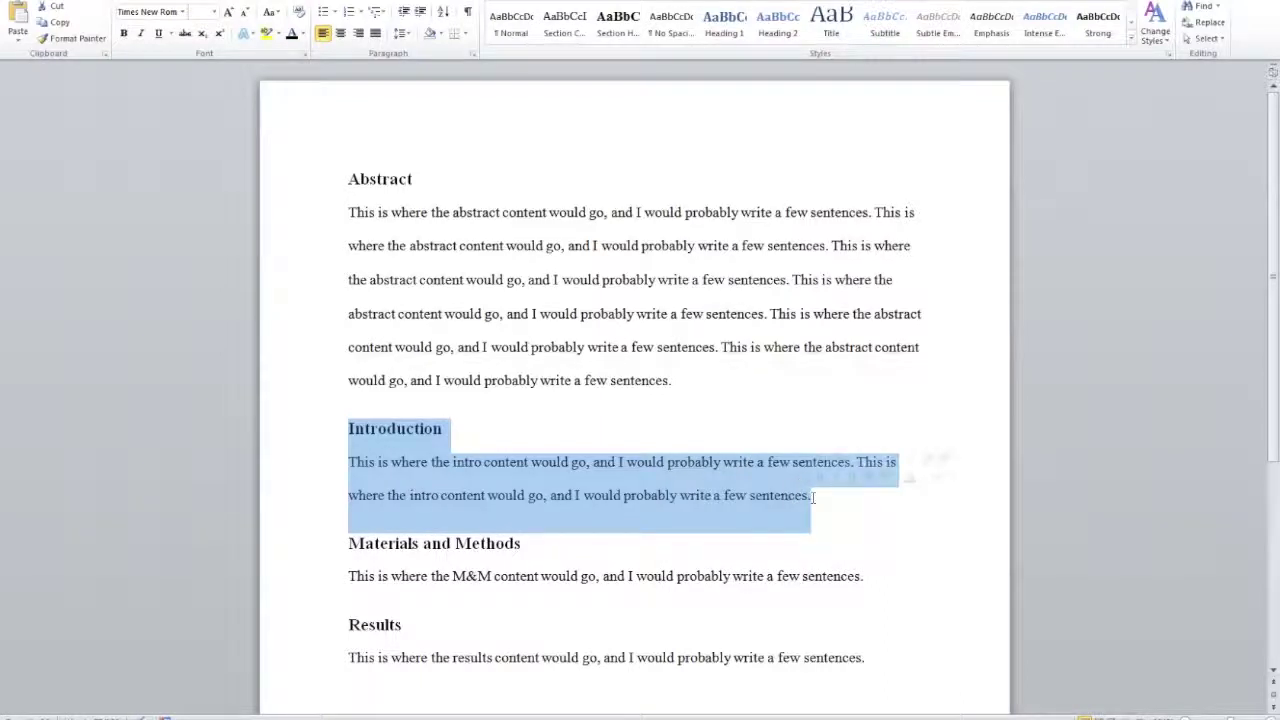
key("Left")
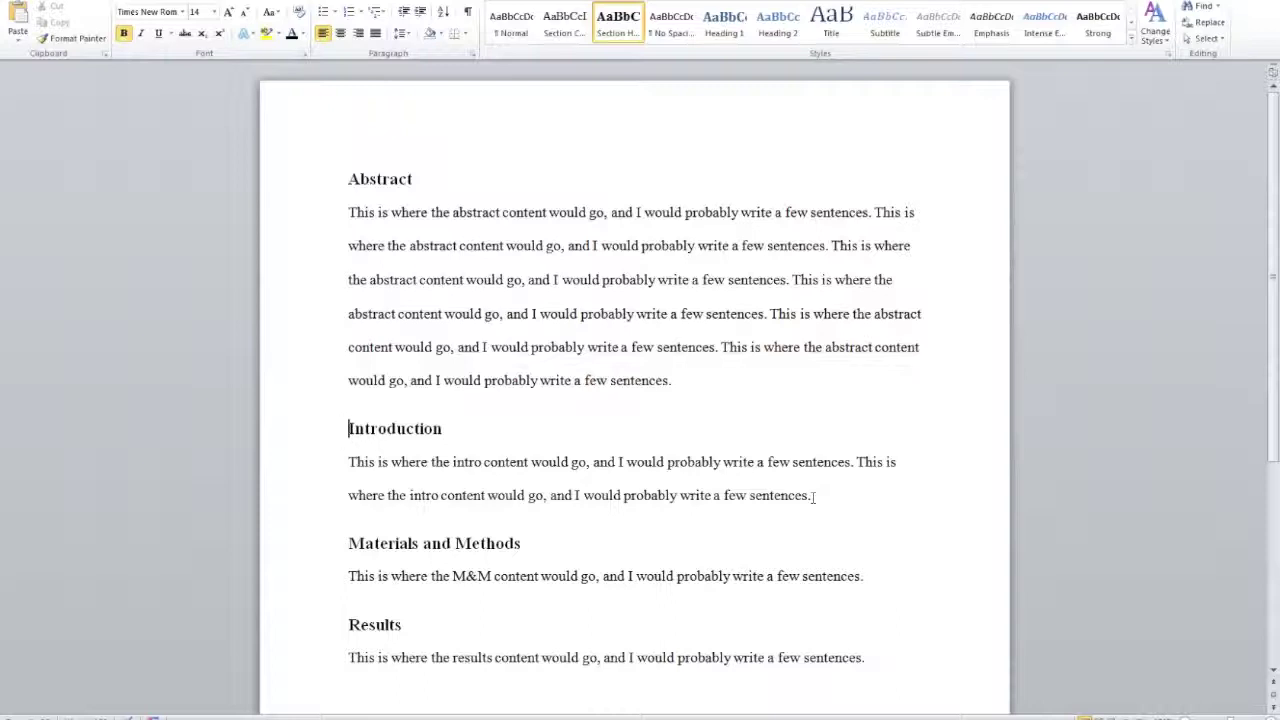
key("Return")
key("Return")
key("Return")
key("Return")
key("Return")
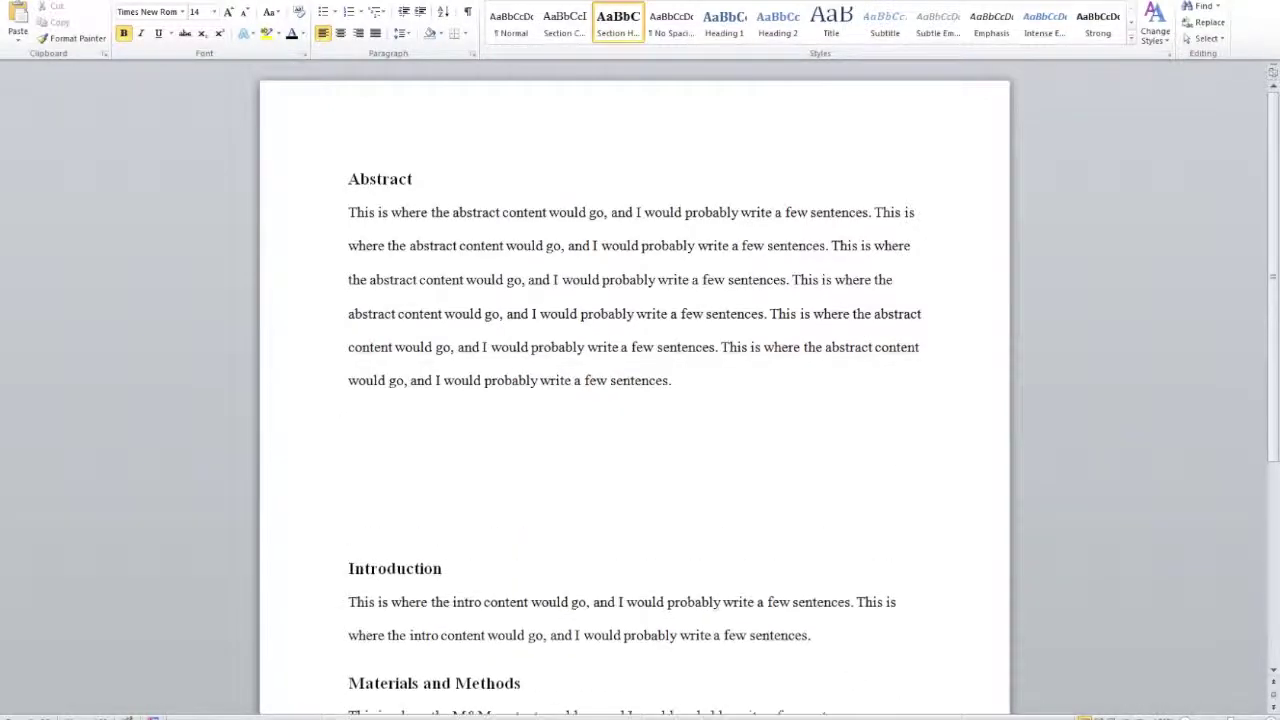
key("Return")
key("Return")
key("Return")
key("Return")
key("Return")
key("Return")
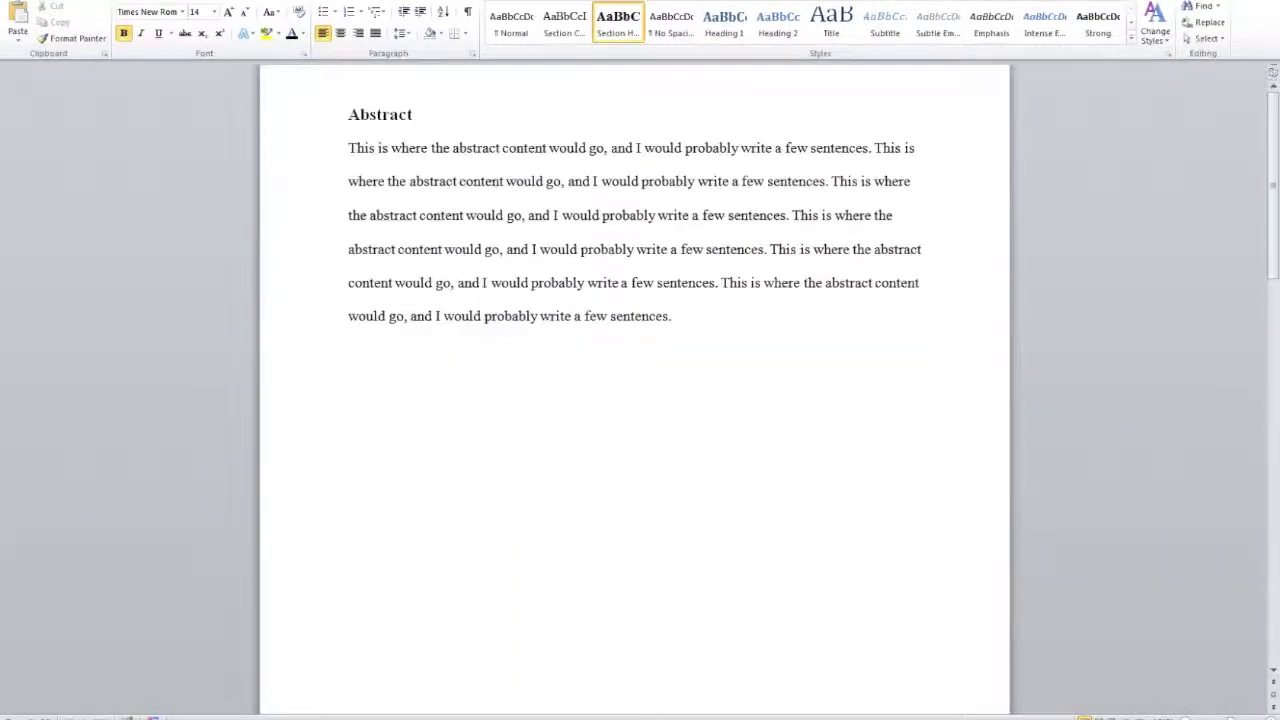
key("Return")
key("Return")
key("Return")
key("Return")
key("Return")
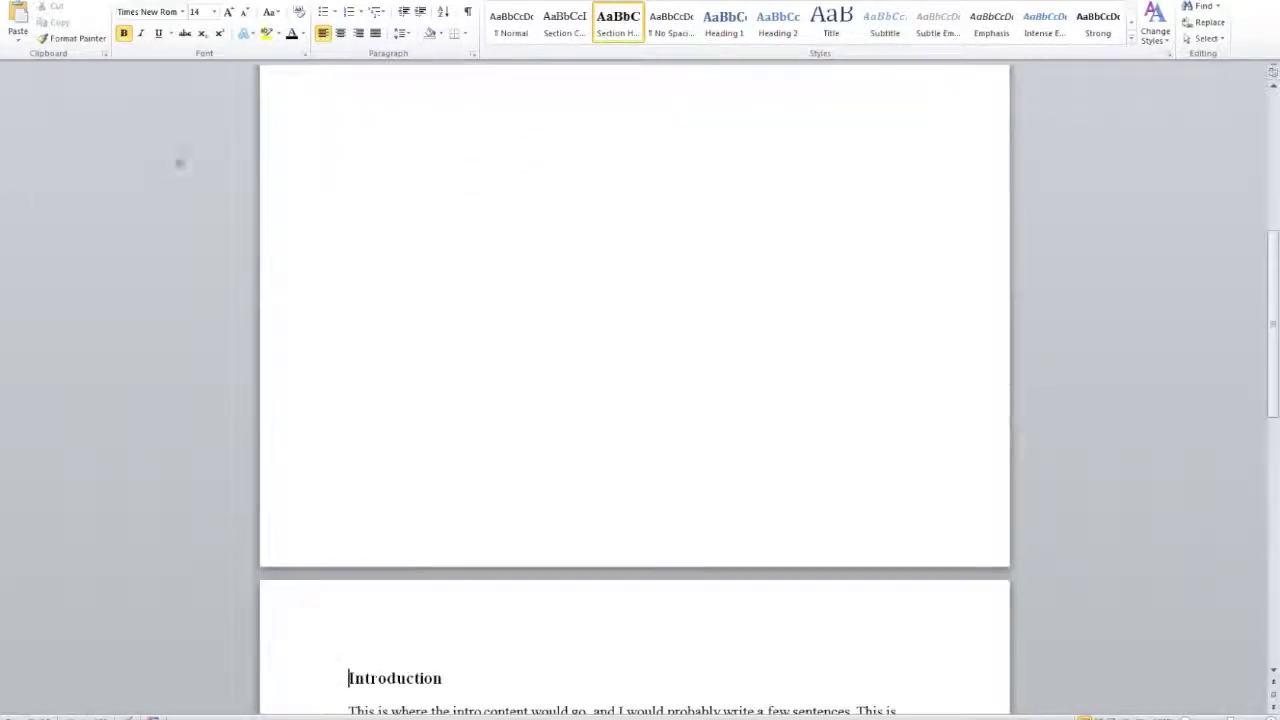
Copy the first four sentences of the Abstract paragraph and paste them at the end of that paragraph
scroll(346, 175, "down", 10)
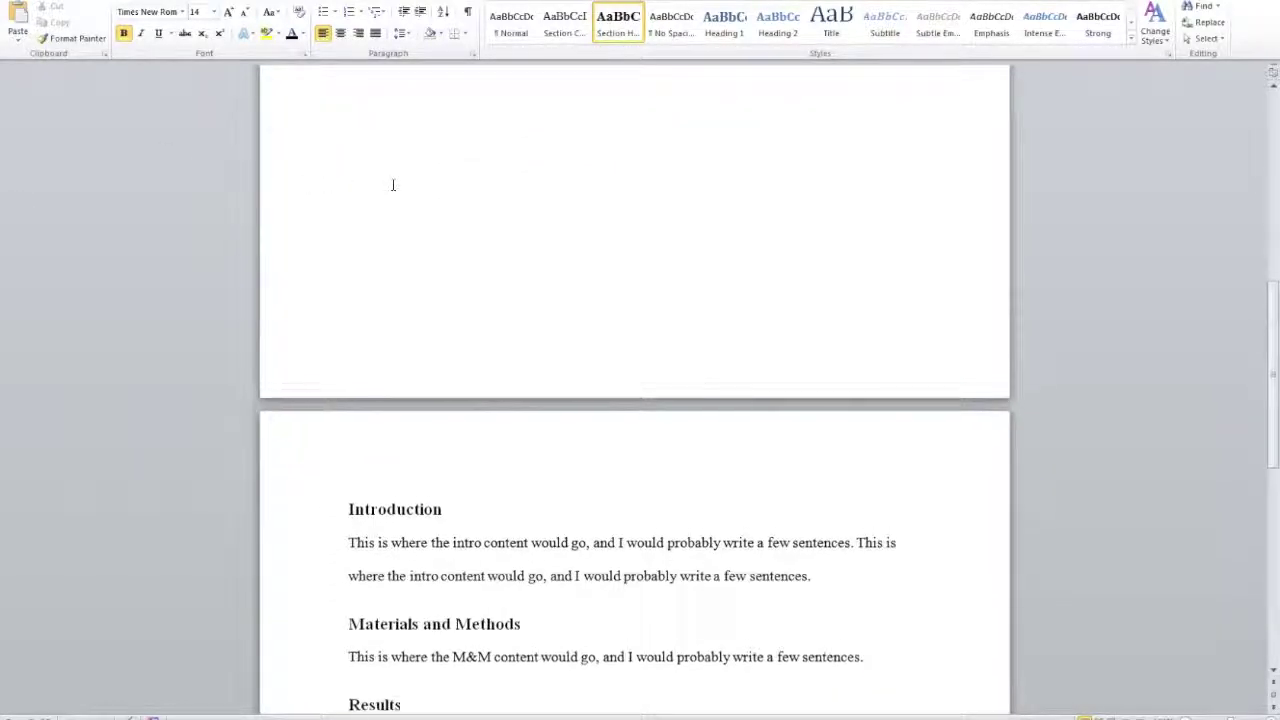
scroll(393, 185, "up", 3)
scroll(394, 191, "down", 1)
scroll(403, 260, "up", 1)
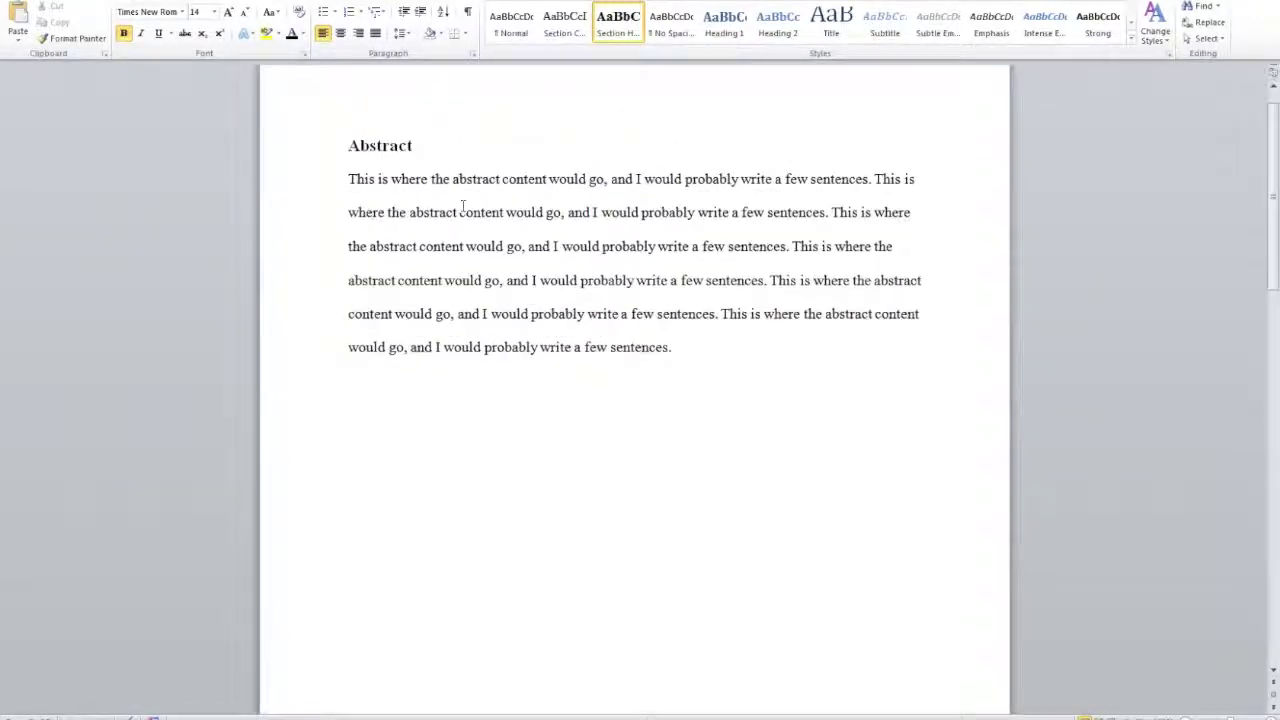
left_click_drag(671, 357, 769, 298)
key("ctrl+c")
left_click(497, 275)
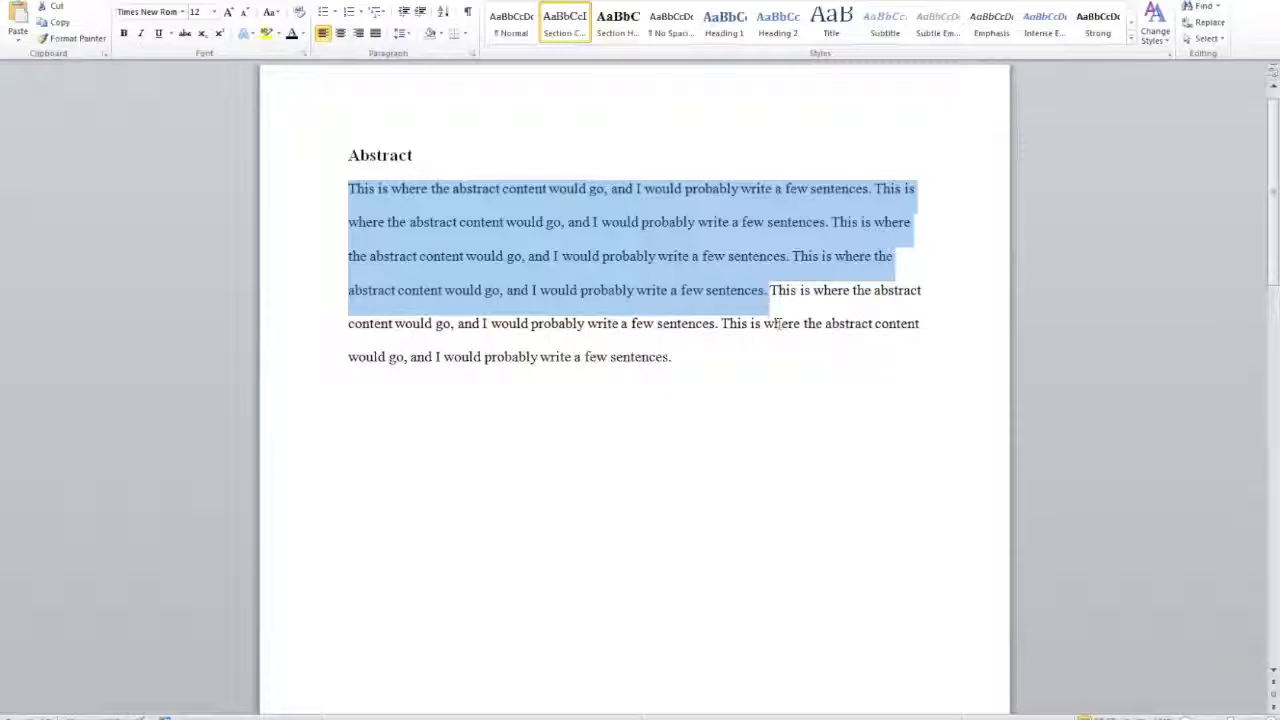
left_click(743, 352)
key("ctrl+v")
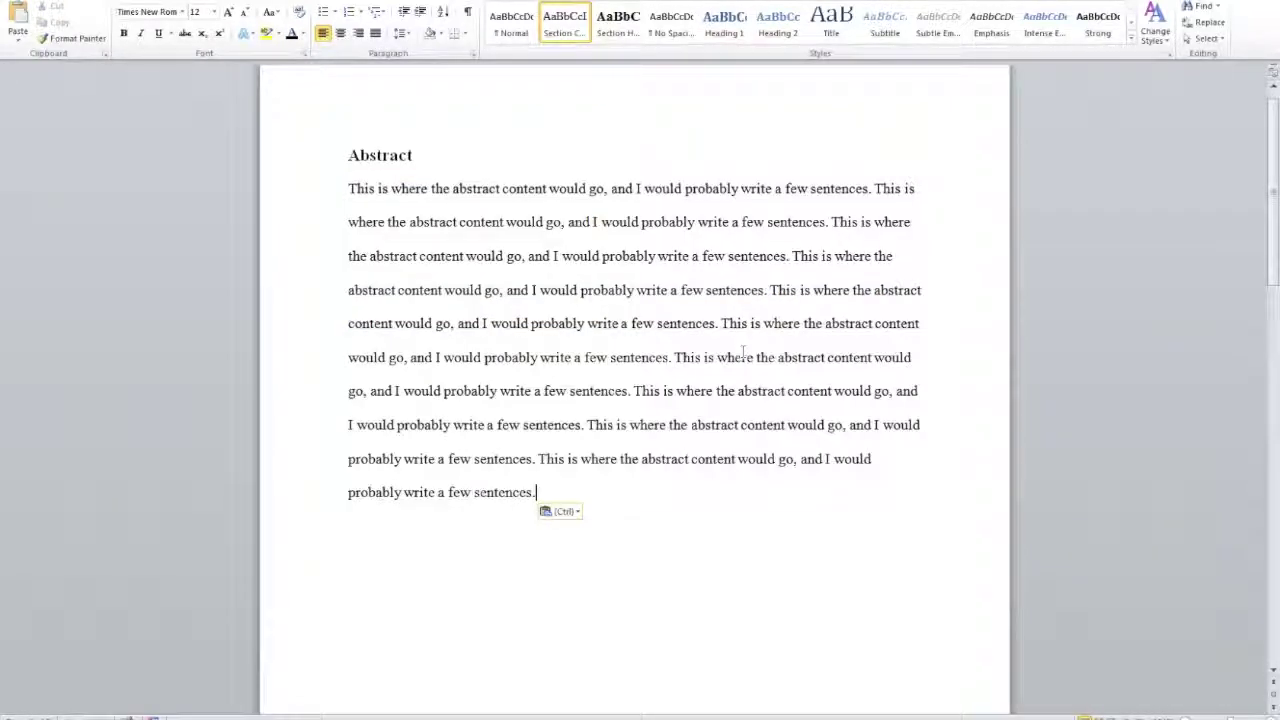
Delete the blank lines above the Introduction heading on the second page so it starts that page again
scroll(651, 400, "down", 2)
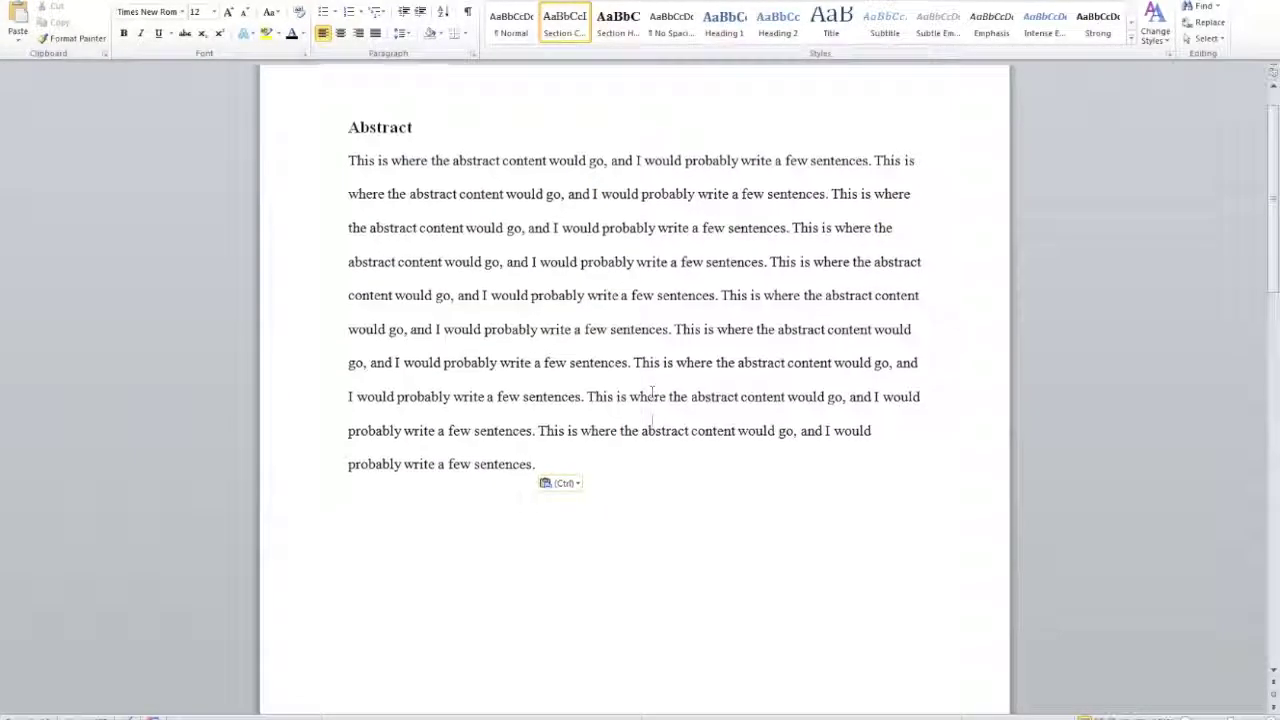
scroll(631, 403, "down", 4)
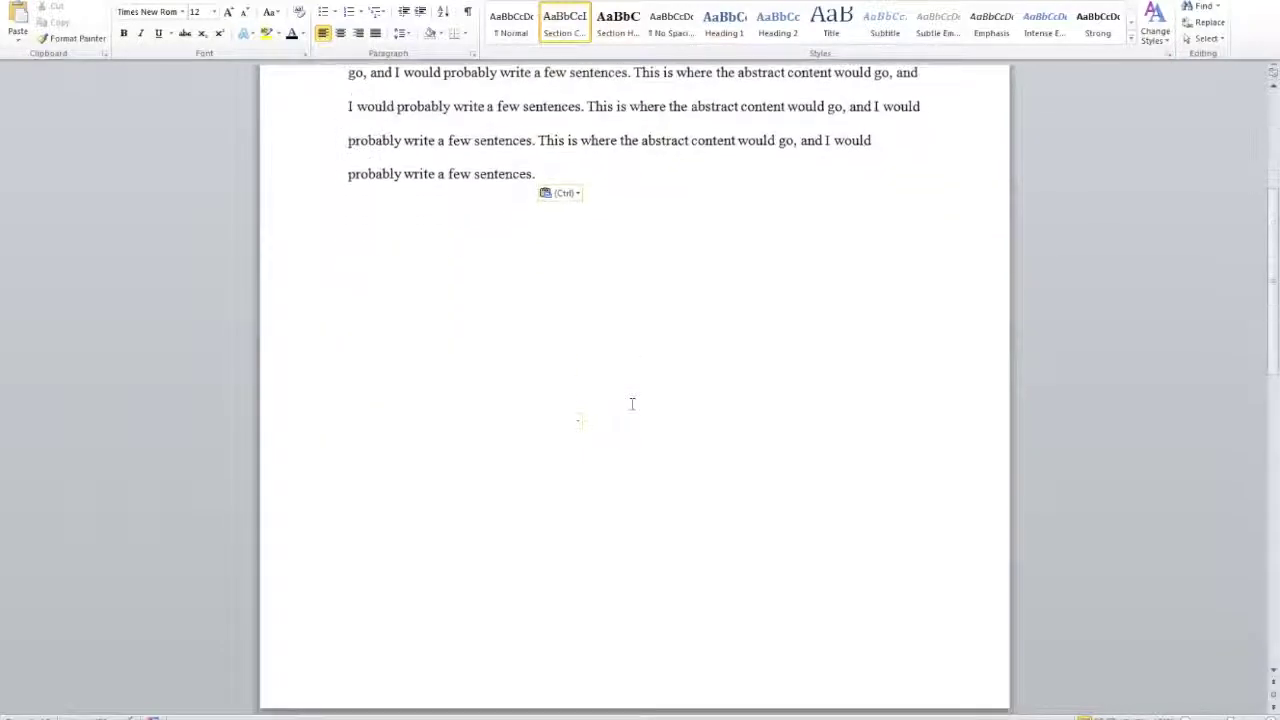
scroll(631, 403, "down", 3)
left_click(387, 584)
left_click_drag(387, 584, 383, 414)
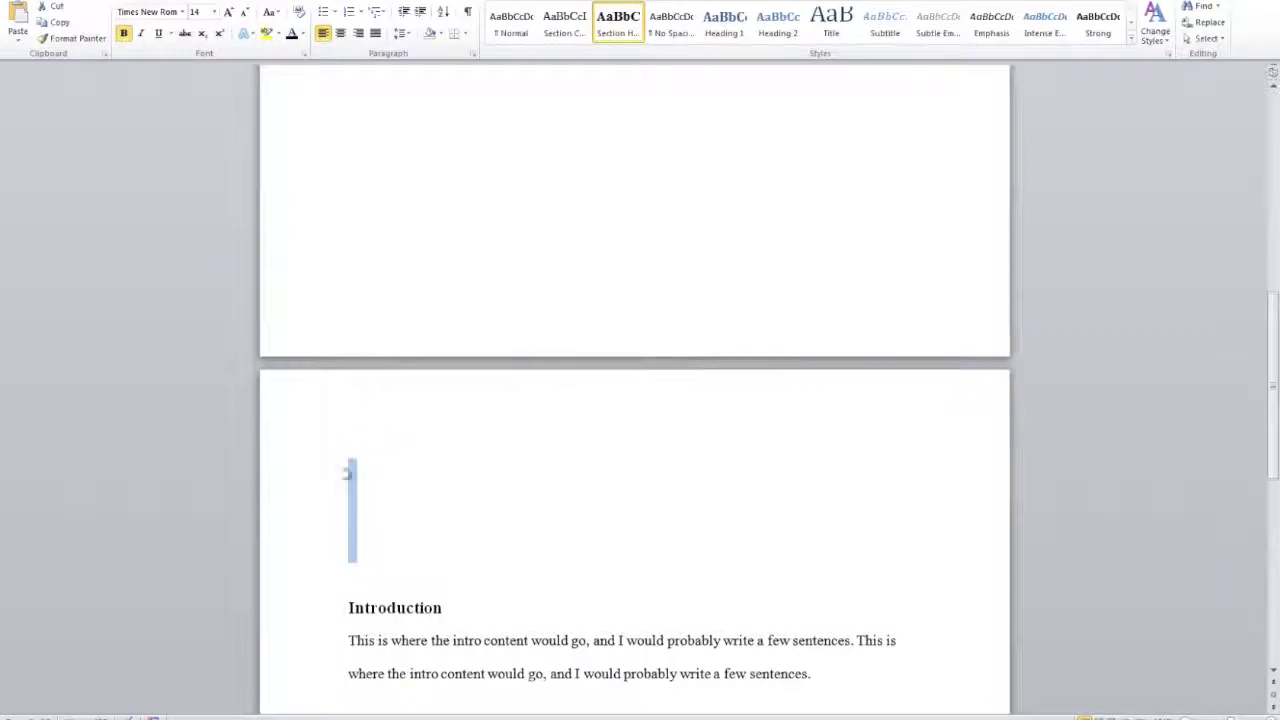
left_click_drag(350, 572, 352, 408)
key("Delete")
key("Delete")
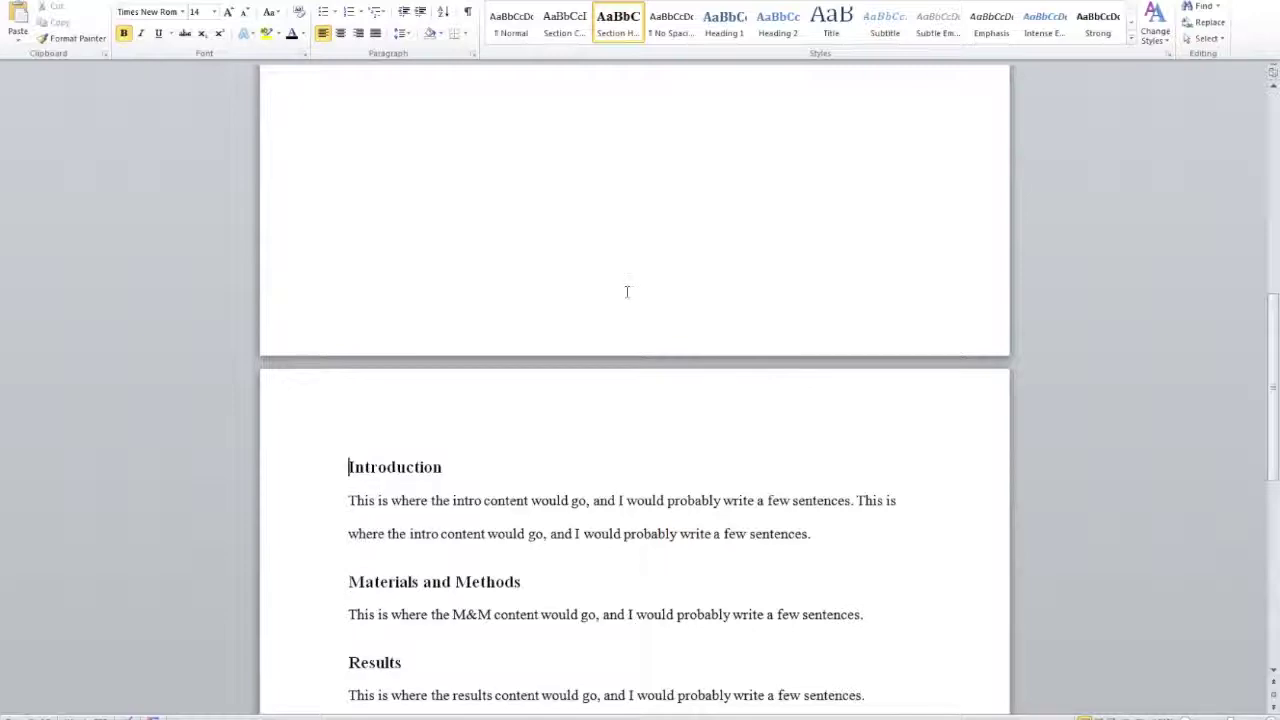
Delete three of the repeated sentences from the Abstract paragraph
scroll(678, 201, "up", 5)
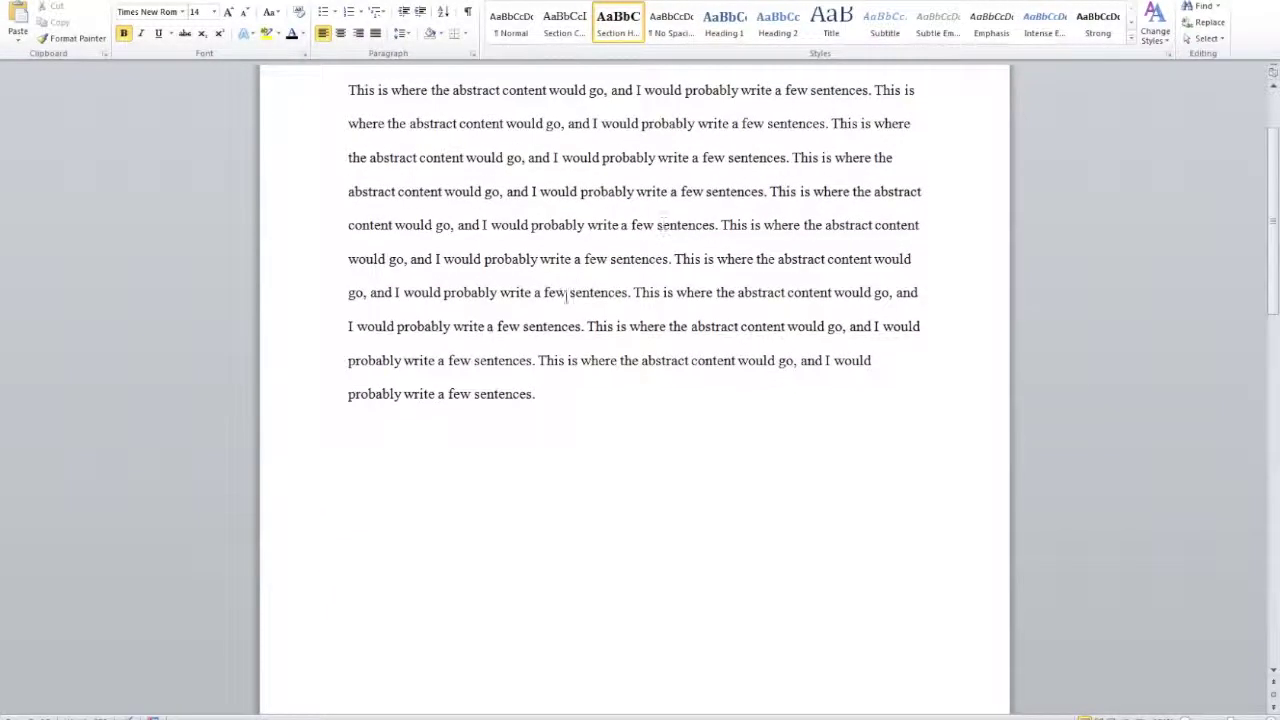
left_click_drag(584, 326, 727, 232)
key("ctrl+c")
key("Delete")
Remove all the remaining blank lines between the Abstract paragraph and the Introduction heading
scroll(546, 332, "down", 5)
left_click(350, 555)
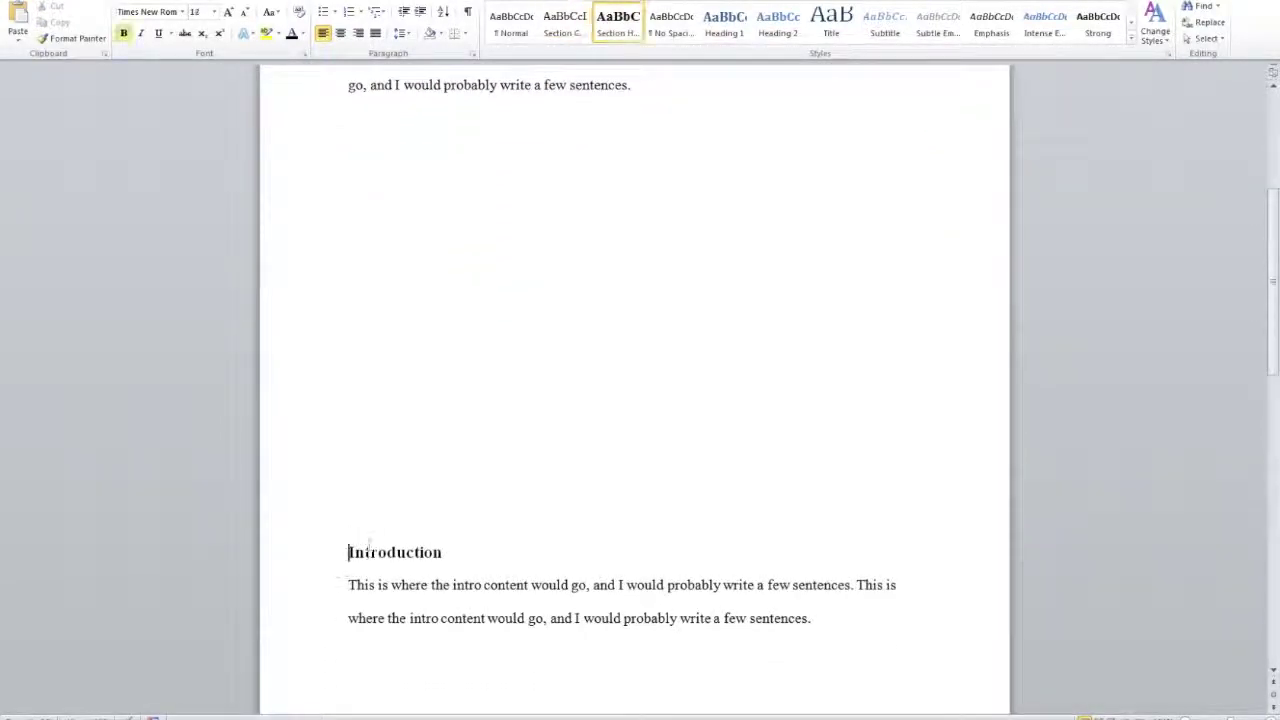
scroll(410, 483, "up", 3)
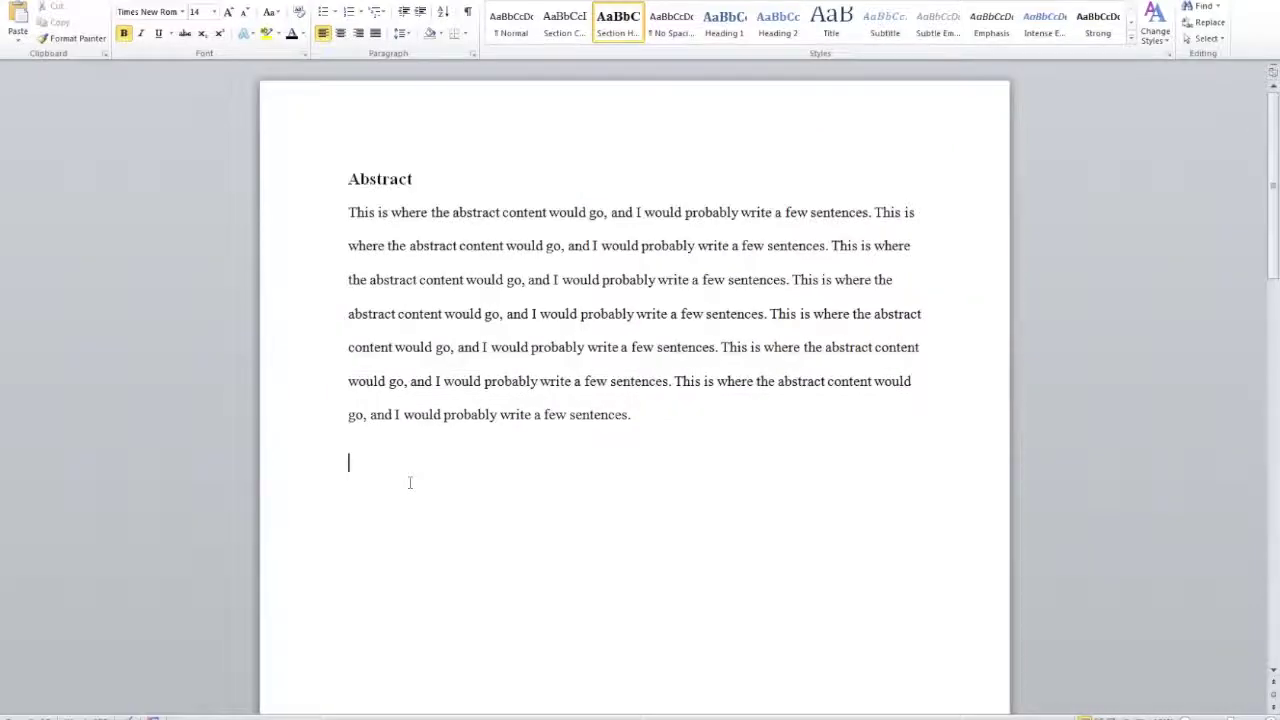
scroll(409, 483, "down", 5)
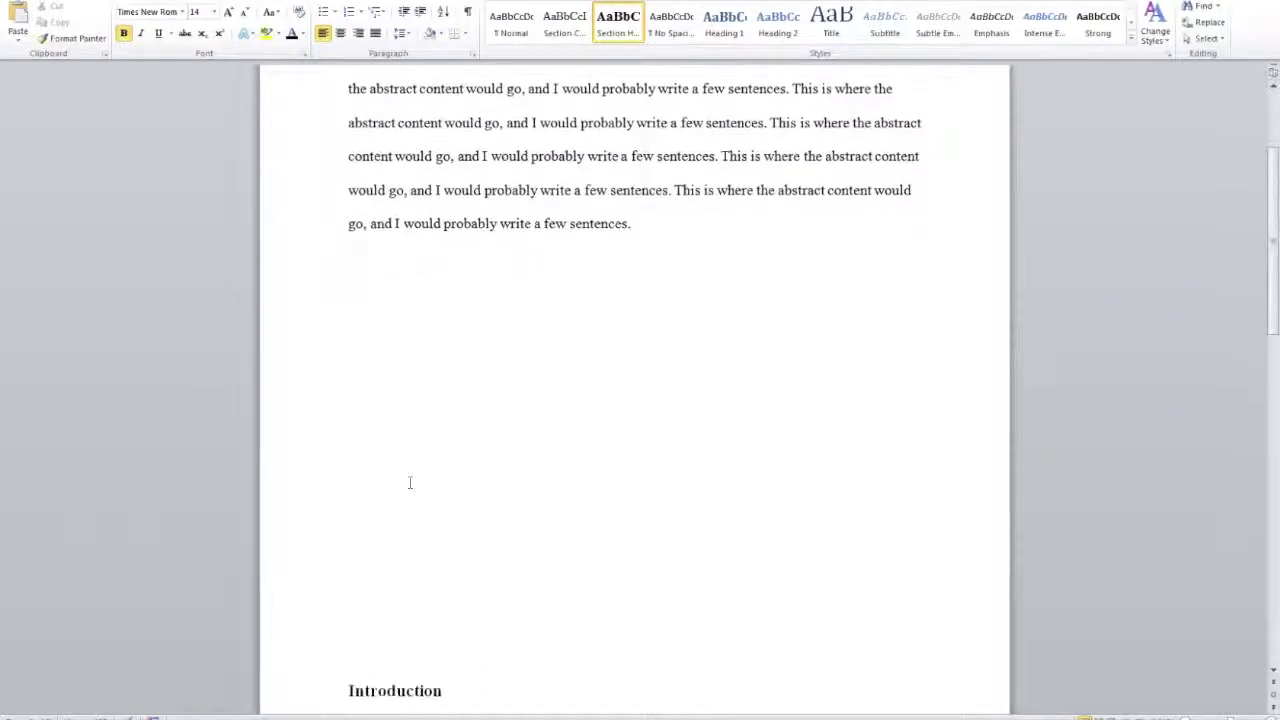
left_click(369, 598, "shift")
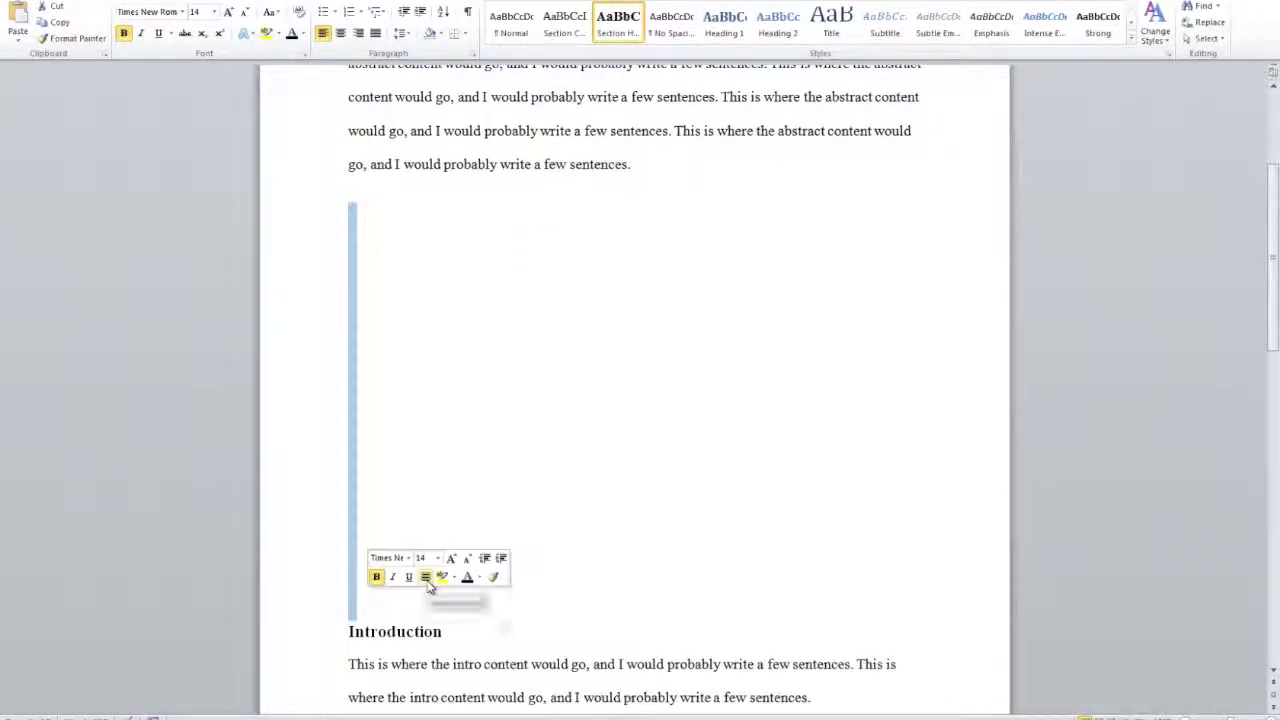
key("Delete")
Insert a page break directly before the Introduction heading
scroll(442, 340, "up", 3)
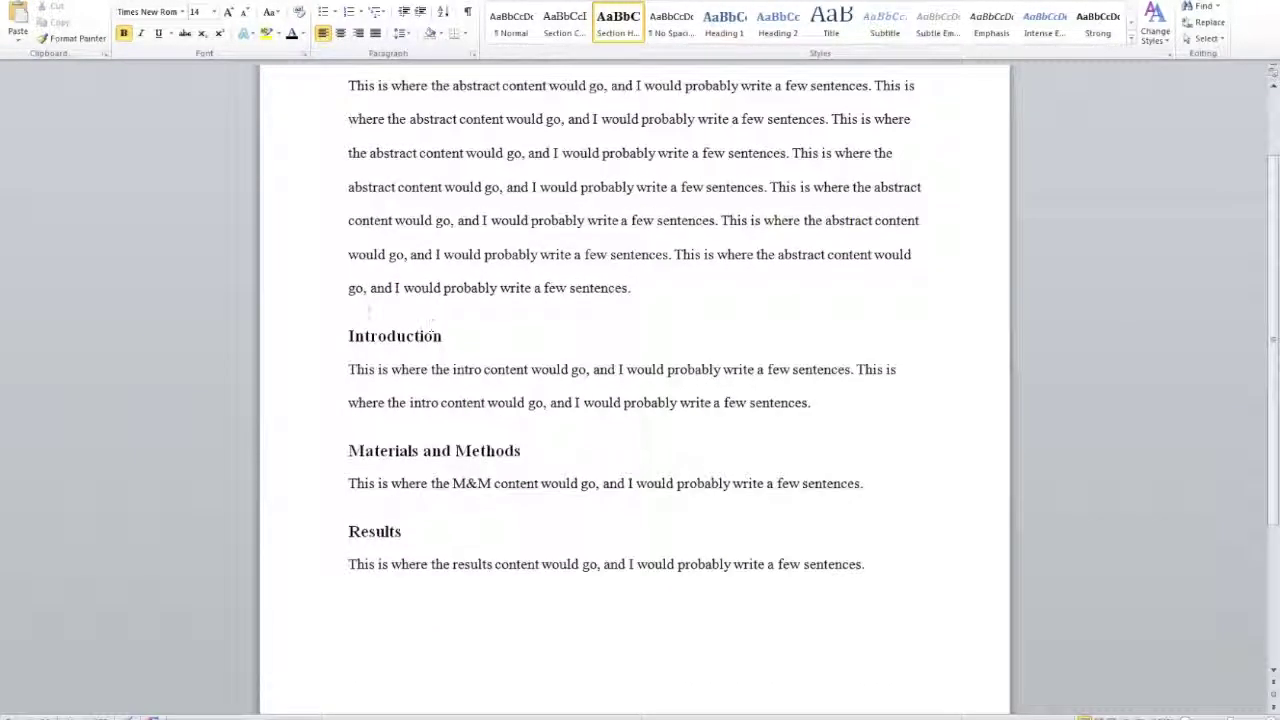
left_click(348, 288)
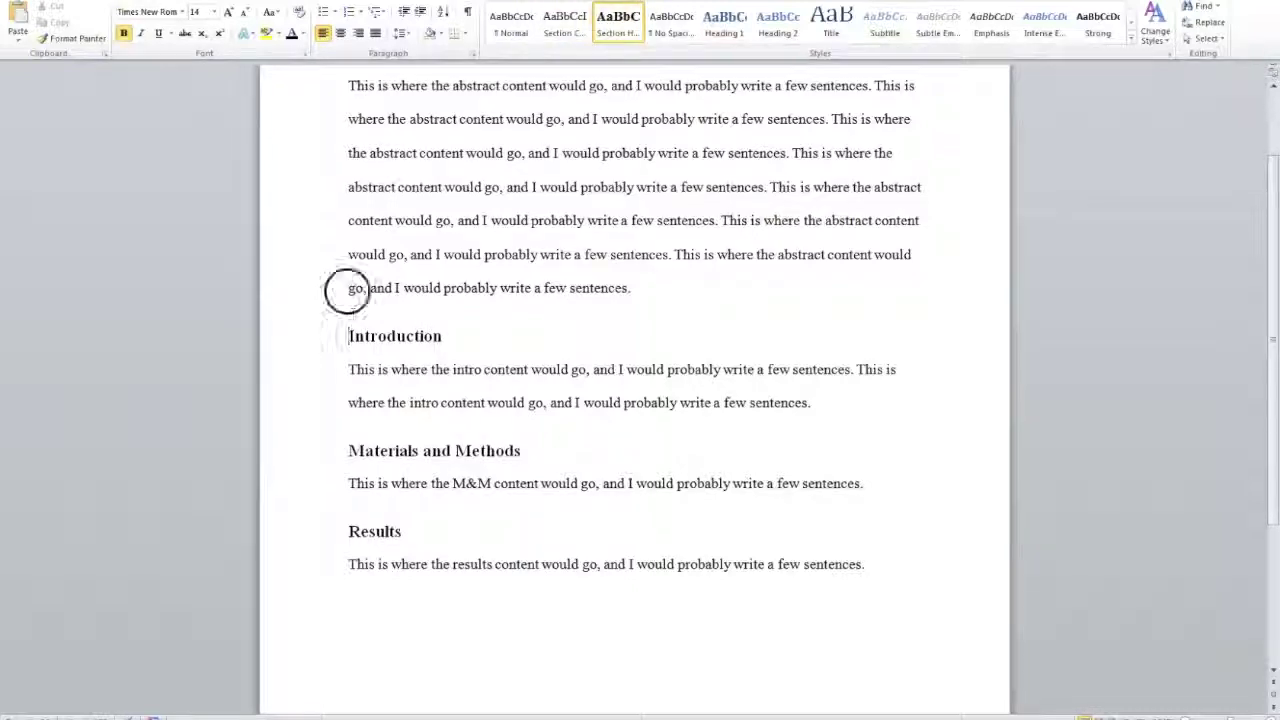
left_click(348, 336)
scroll(355, 338, "up", 3)
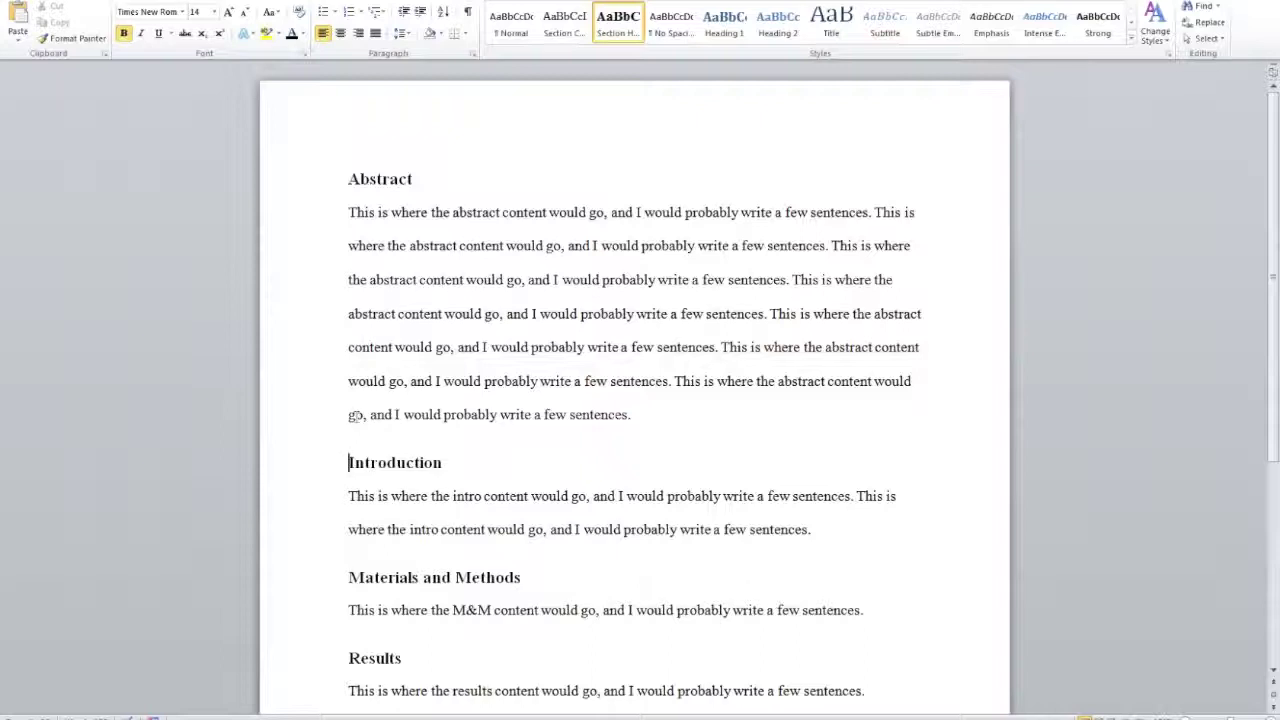
left_click(117, 3)
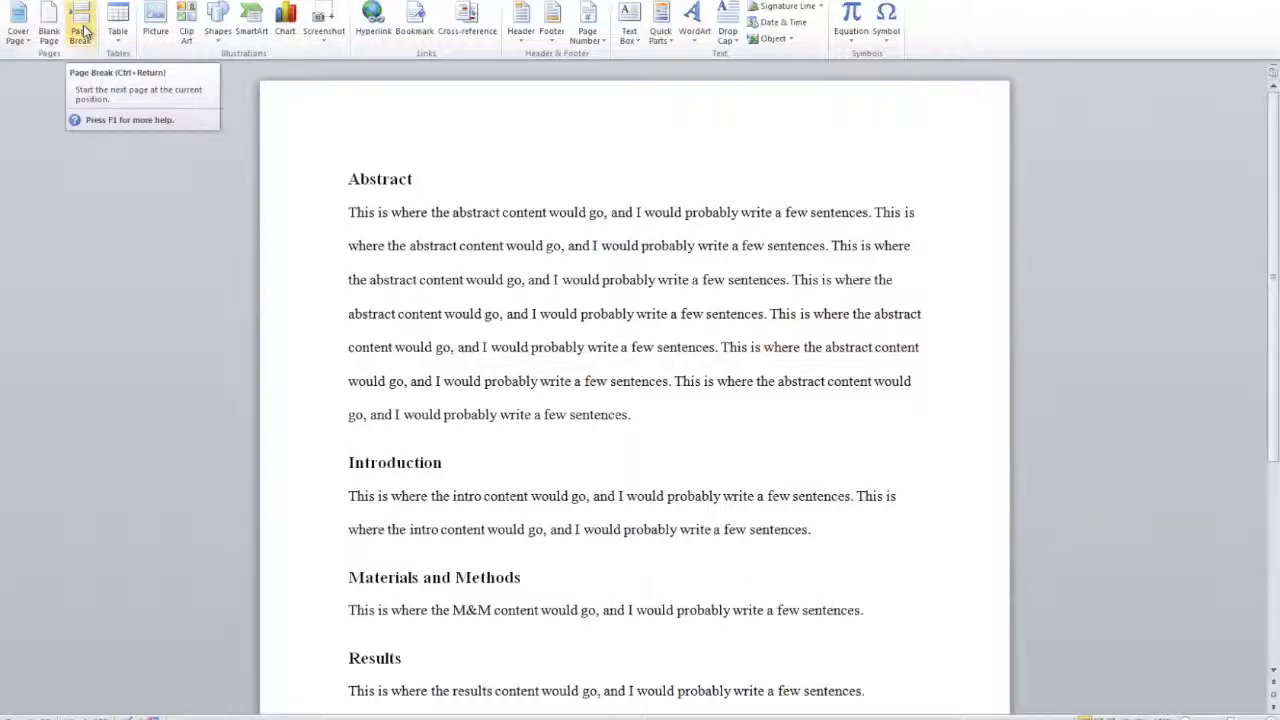
left_click(84, 32)
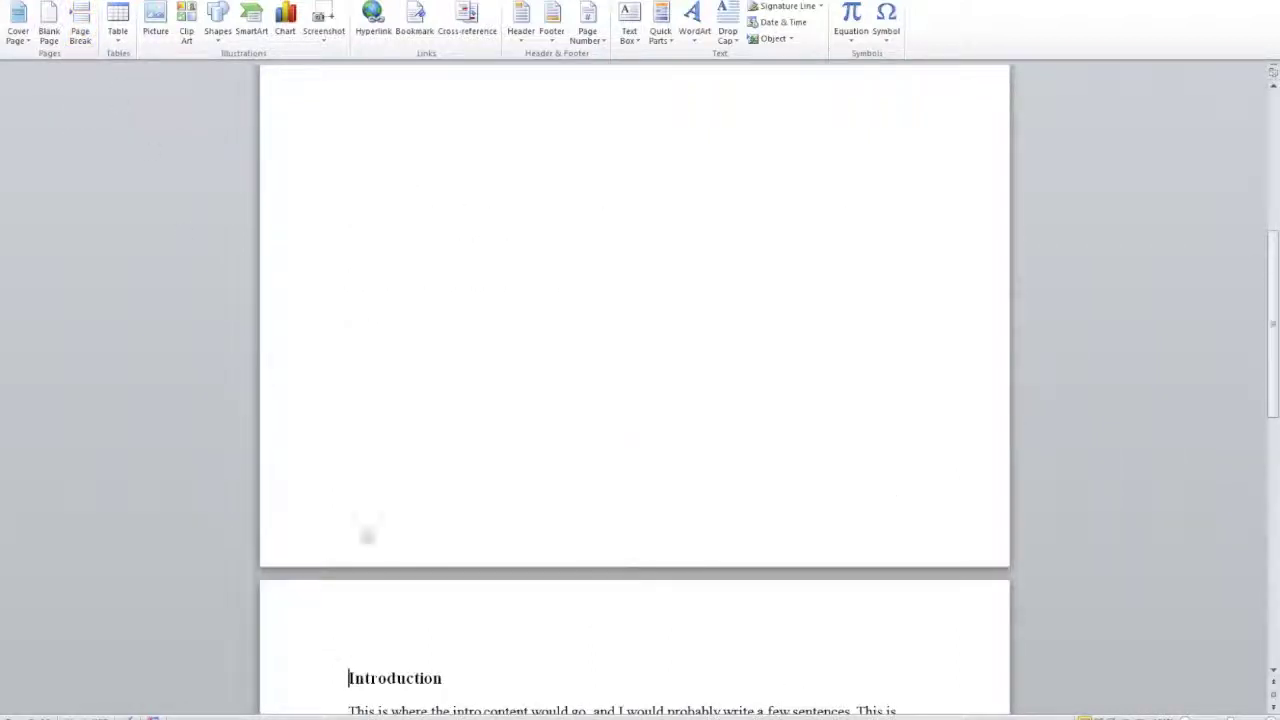
Paste additional copies of the abstract sentence at the end of the Abstract paragraph and check the Introduction's page start
scroll(371, 474, "down", 2)
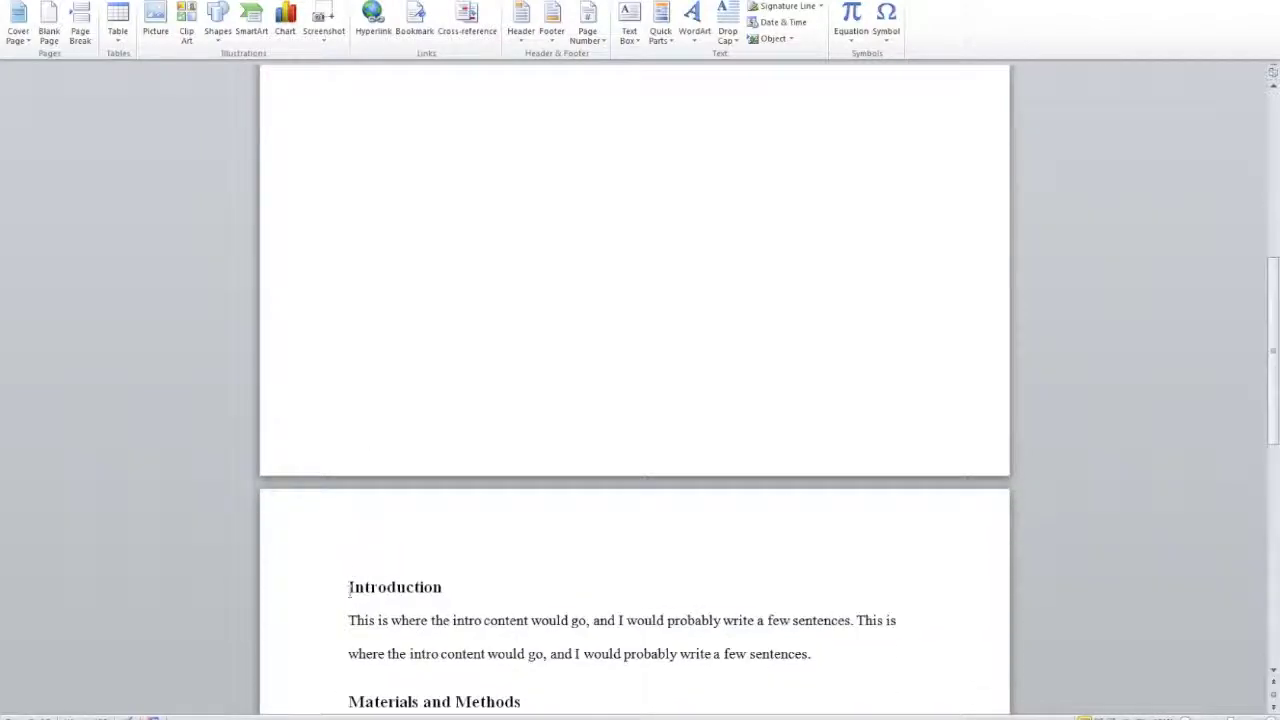
scroll(443, 495, "down", 6)
scroll(443, 495, "up", 15)
left_click(648, 414)
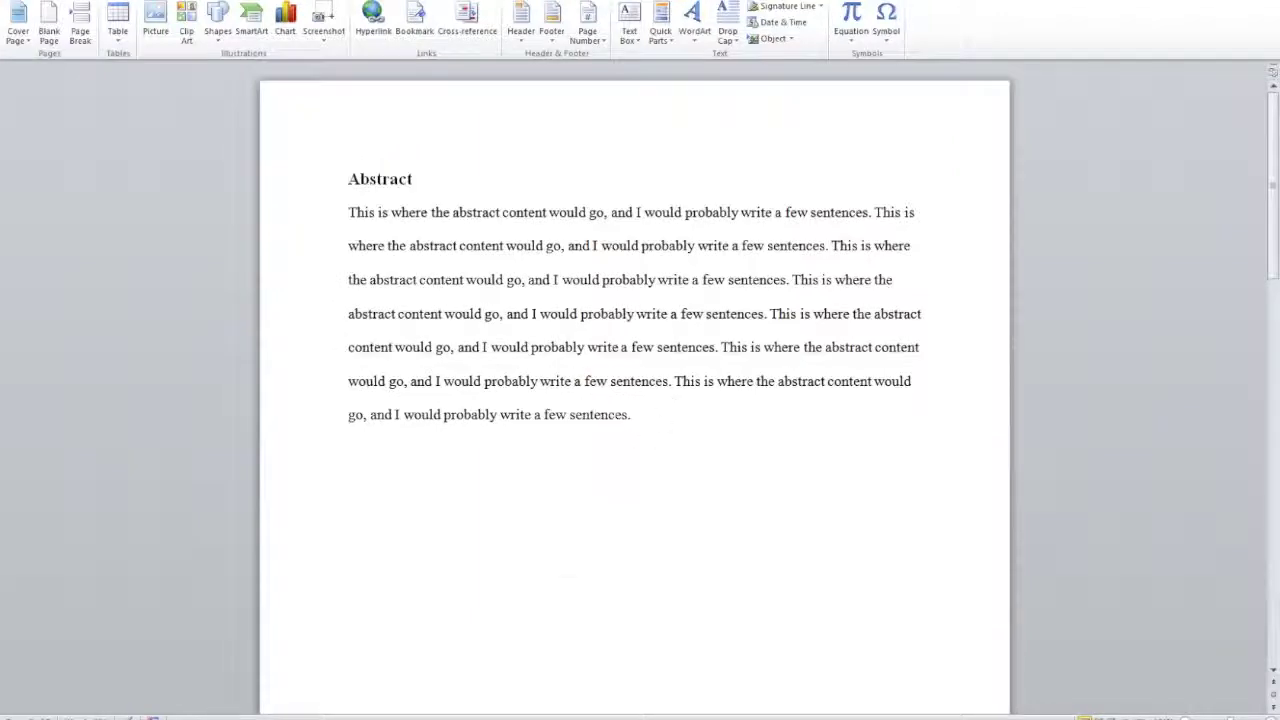
key("ctrl+v")
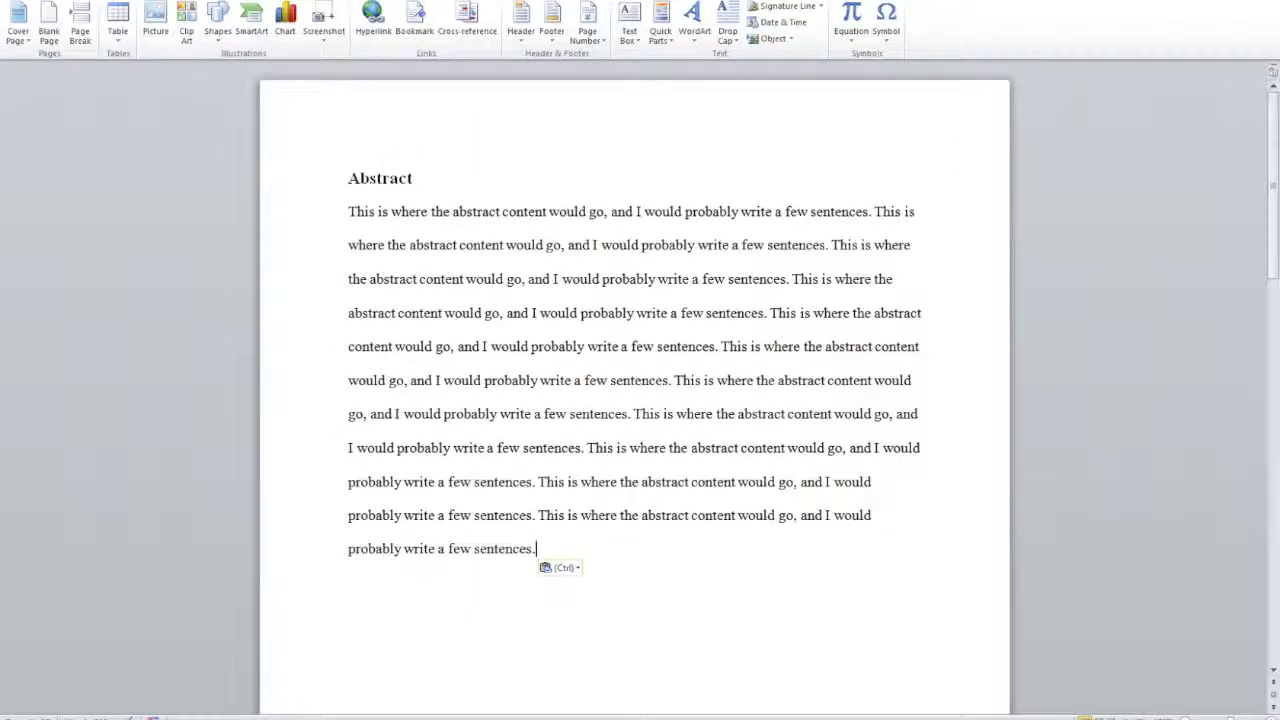
scroll(630, 360, "down", 10)
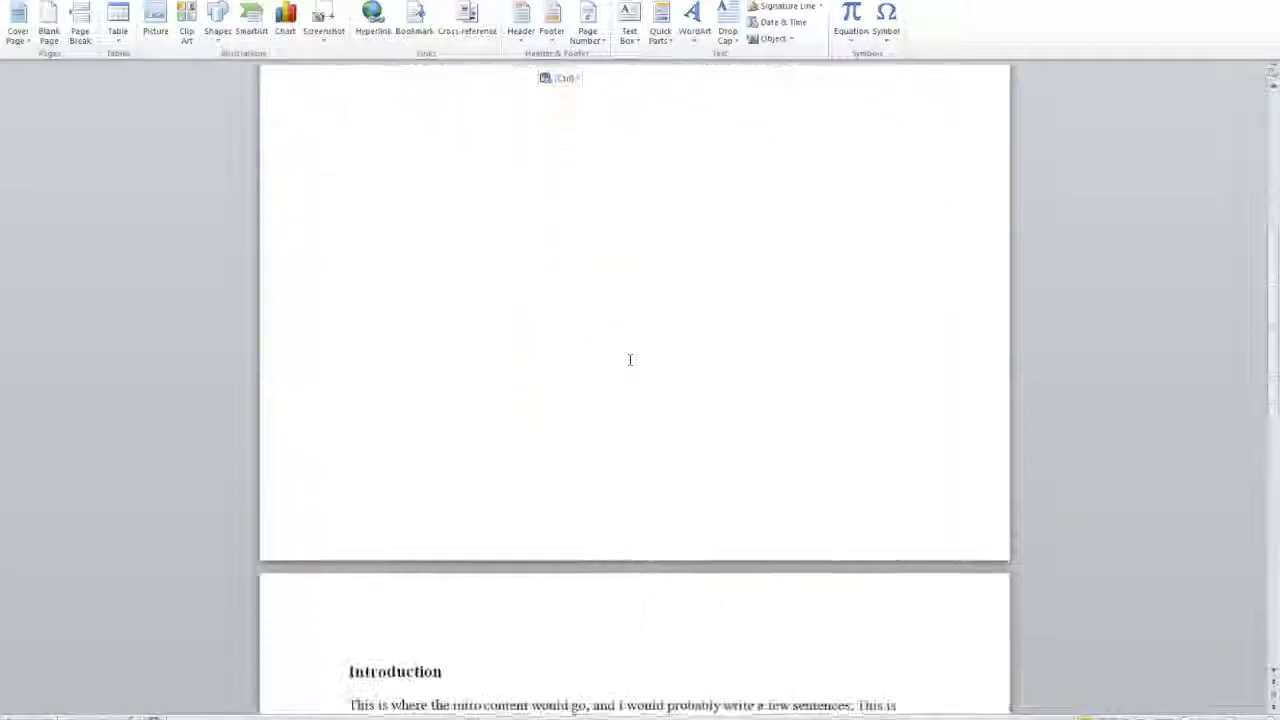
left_click(349, 645)
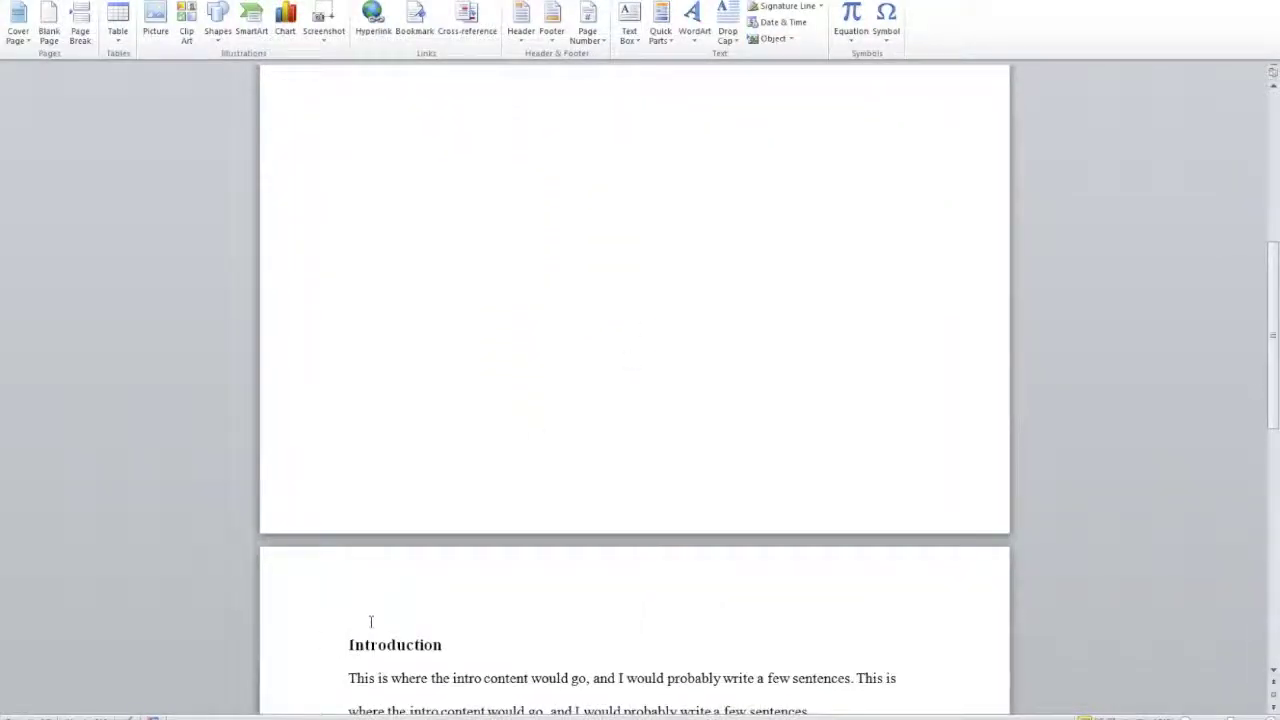
scroll(369, 622, "down", 3)
scroll(369, 614, "up", 8)
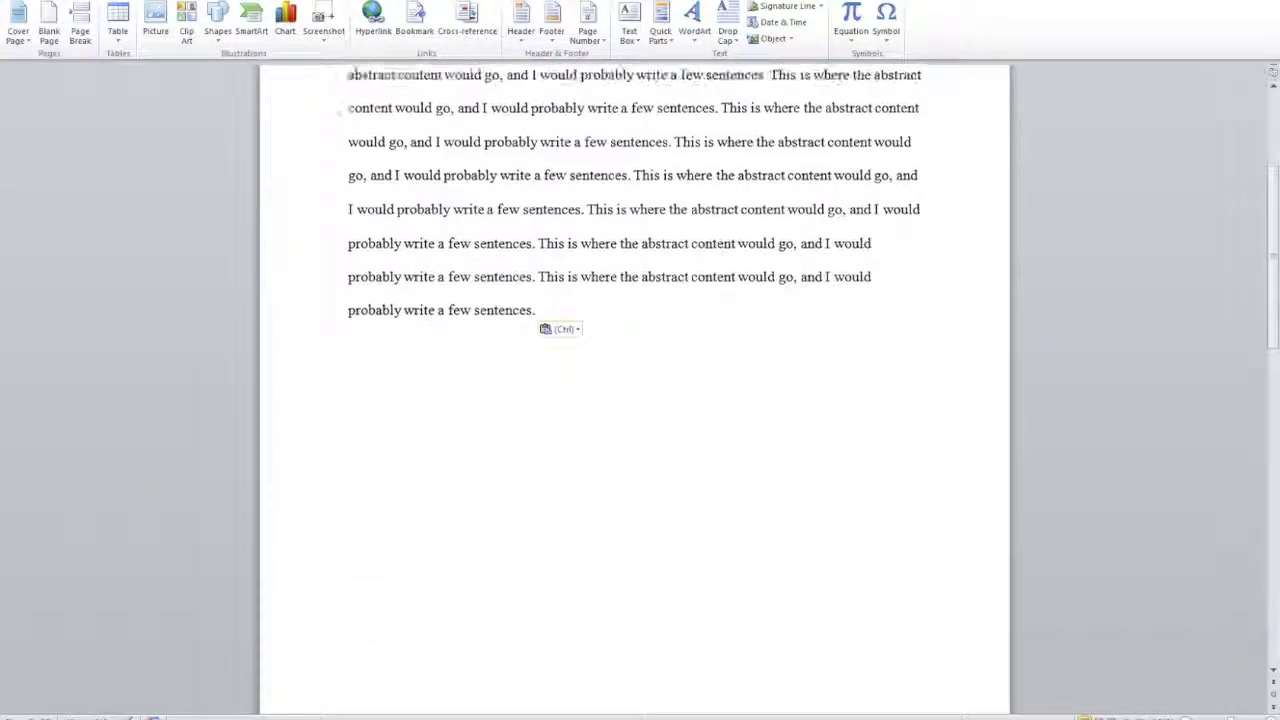
Keep pasting the abstract sentence until the Abstract runs onto a second page, and check where the Introduction starts
key("ctrl+v")
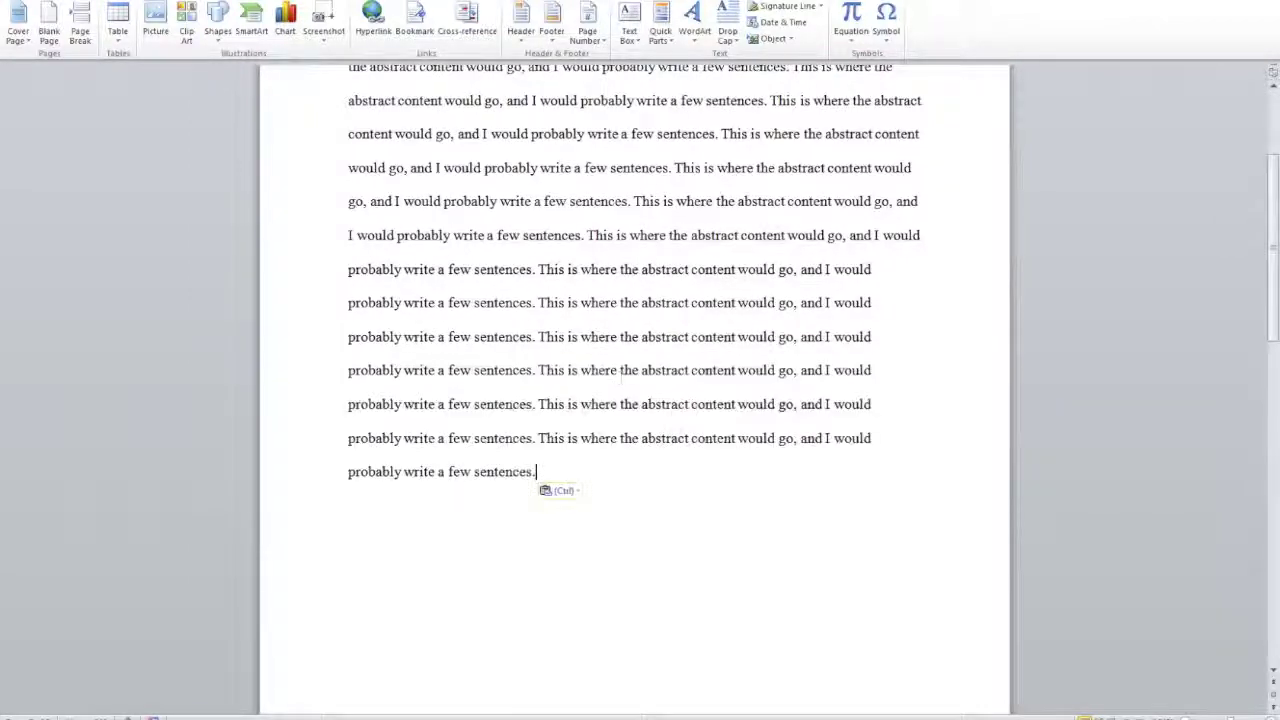
key("ctrl+v")
key("ctrl+v")
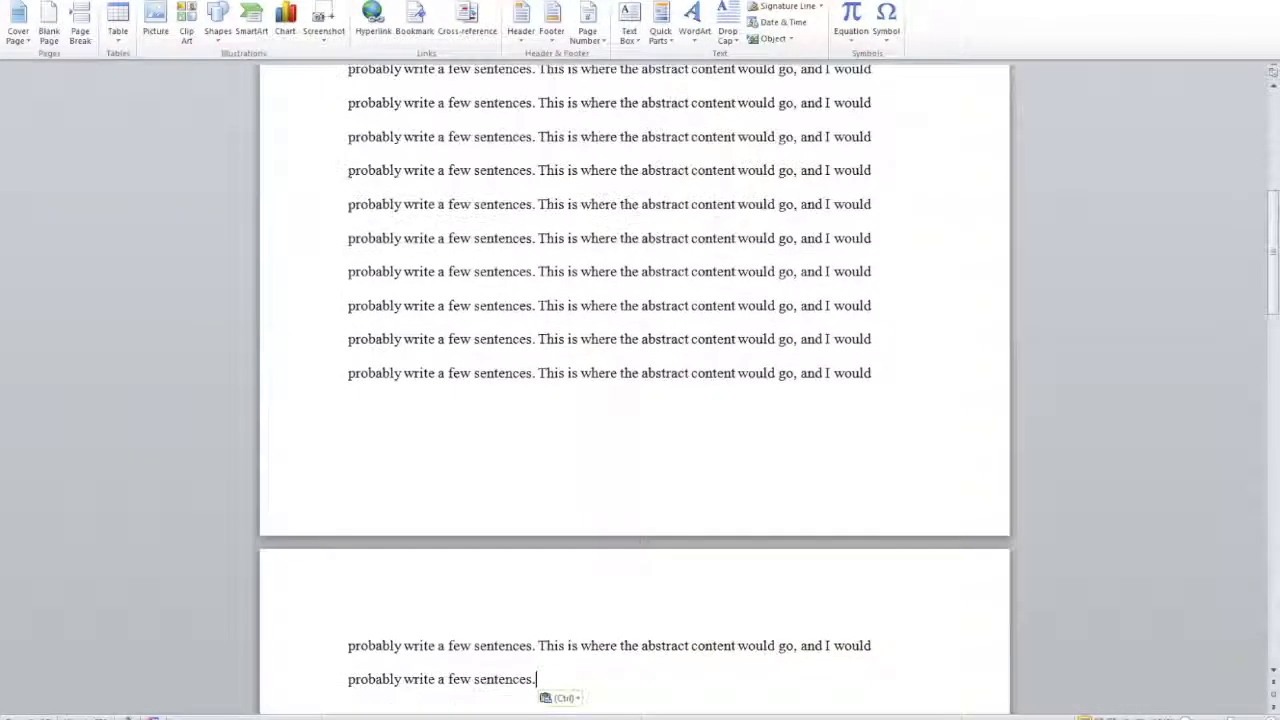
scroll(630, 497, "down", 2)
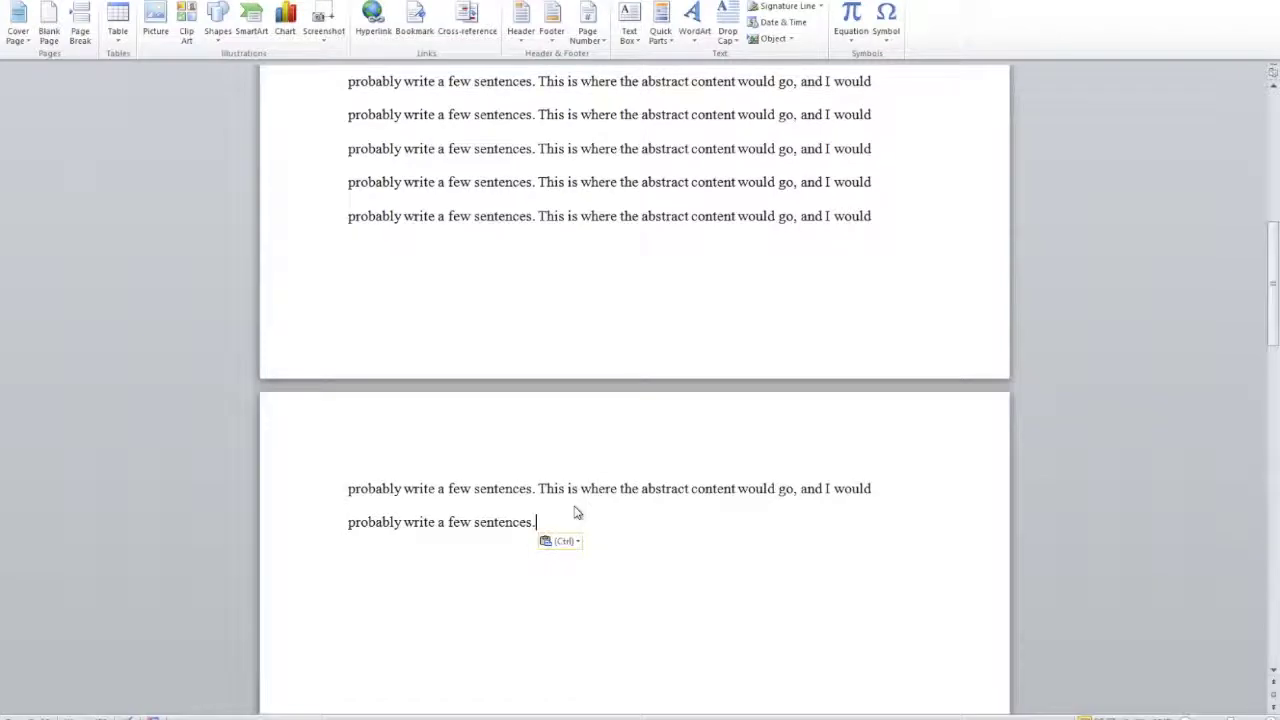
scroll(574, 510, "down", 12)
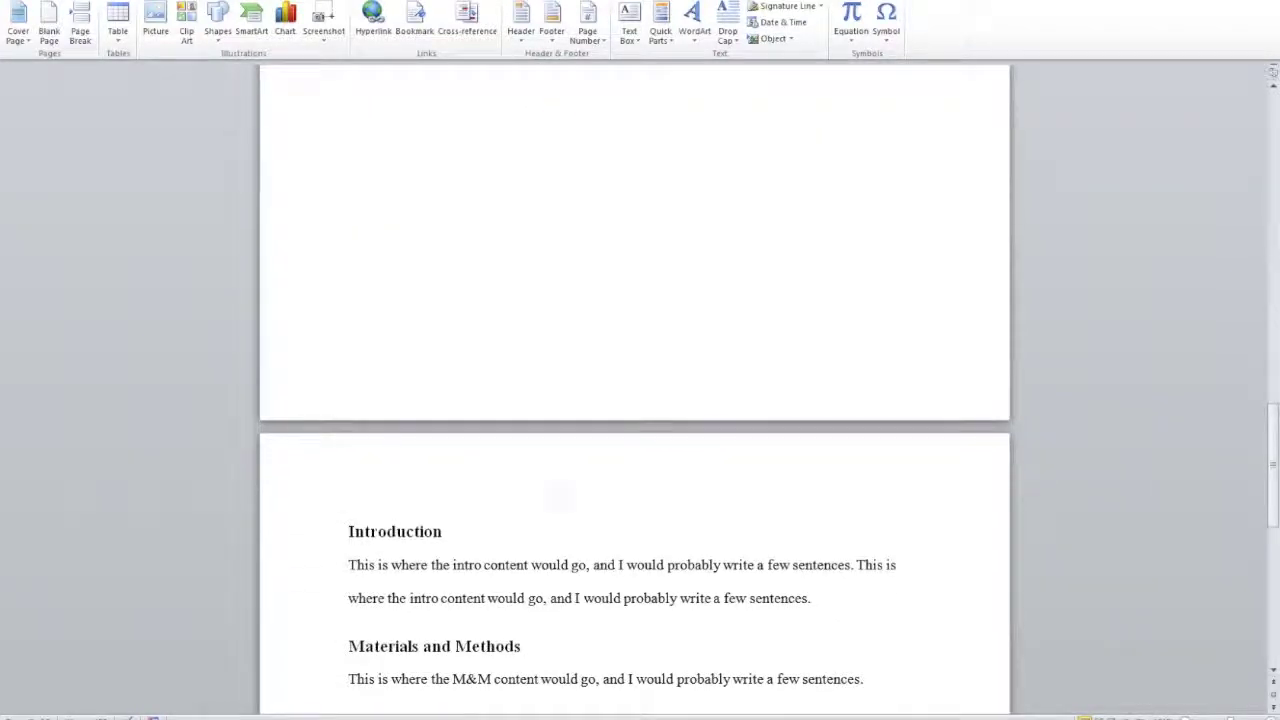
scroll(562, 463, "up", 12)
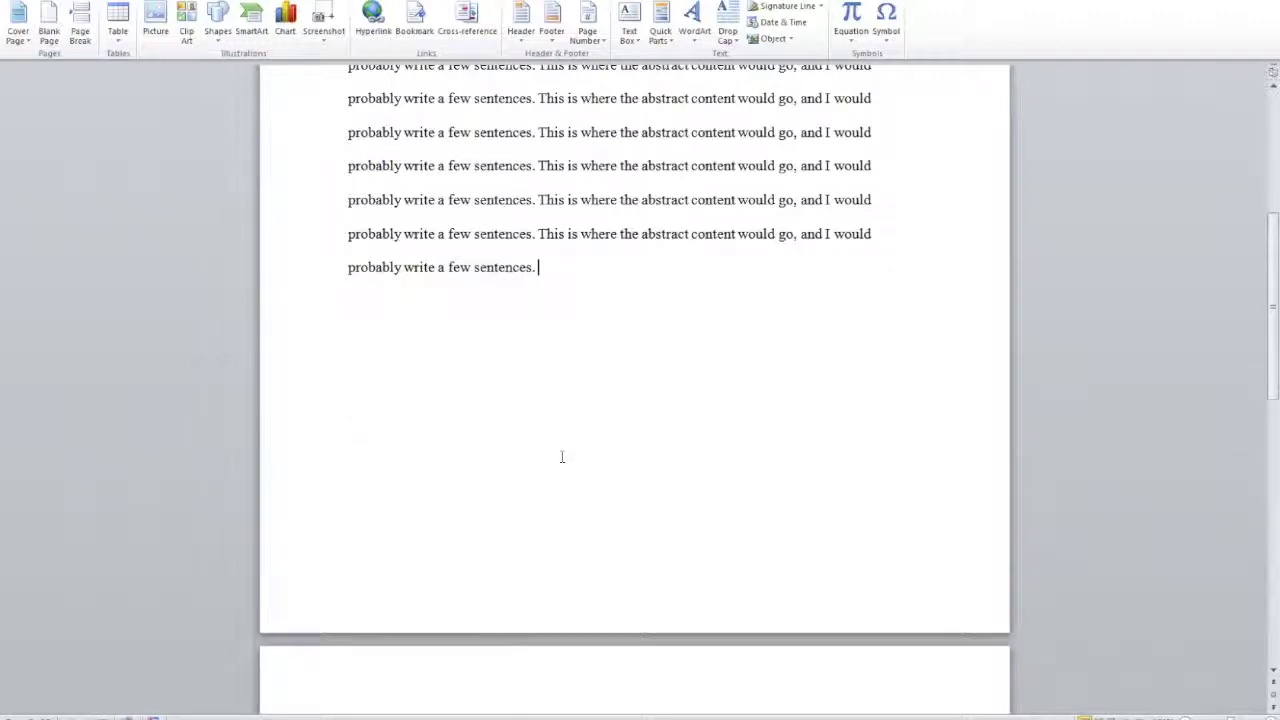
Delete everything in the Abstract after its third sentence
scroll(562, 457, "up", 4)
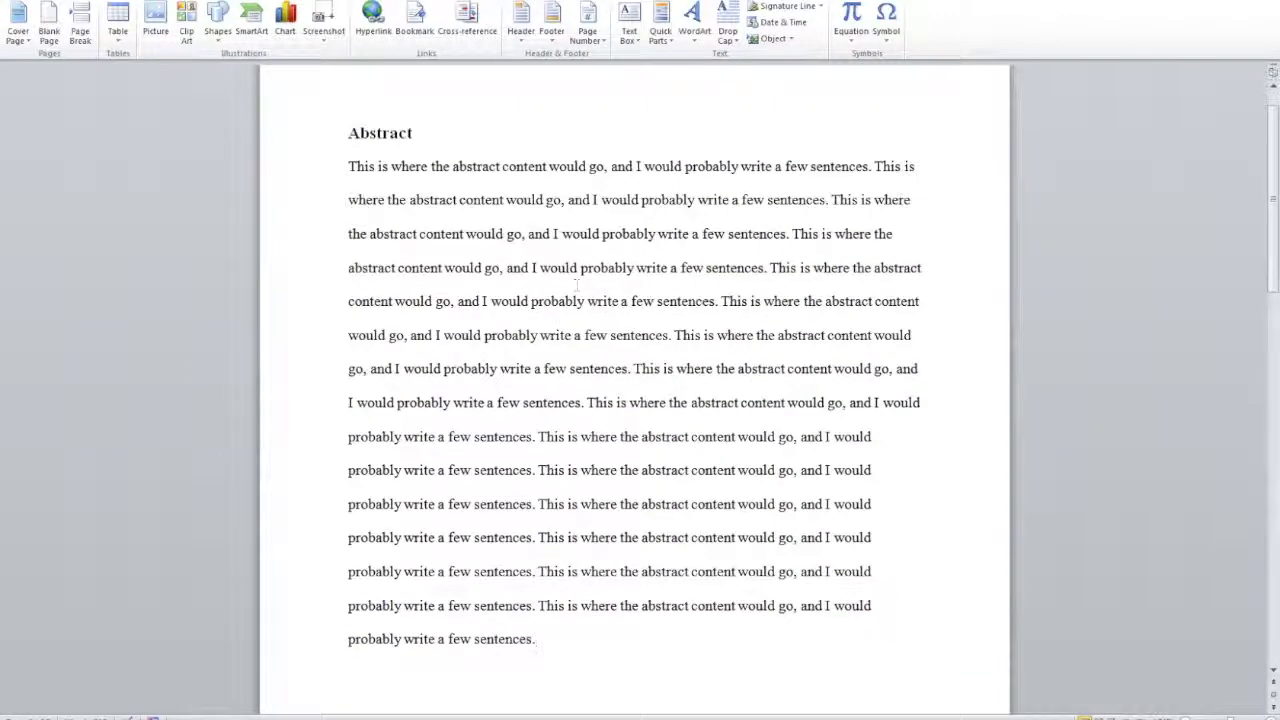
left_click(791, 233, "shift")
key("Delete")
Insert a page break directly before the Materials and Methods heading and another directly before the Results heading
scroll(872, 234, "down", 1)
scroll(872, 234, "down", 5)
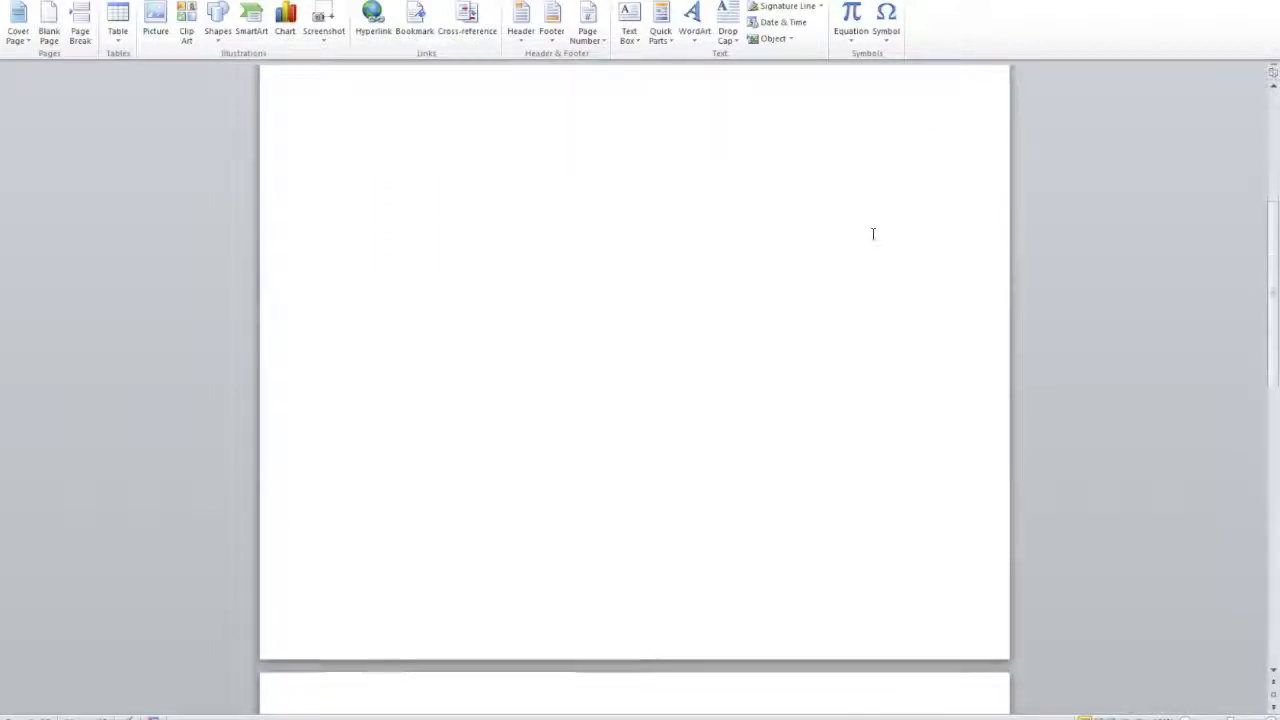
left_click(338, 452)
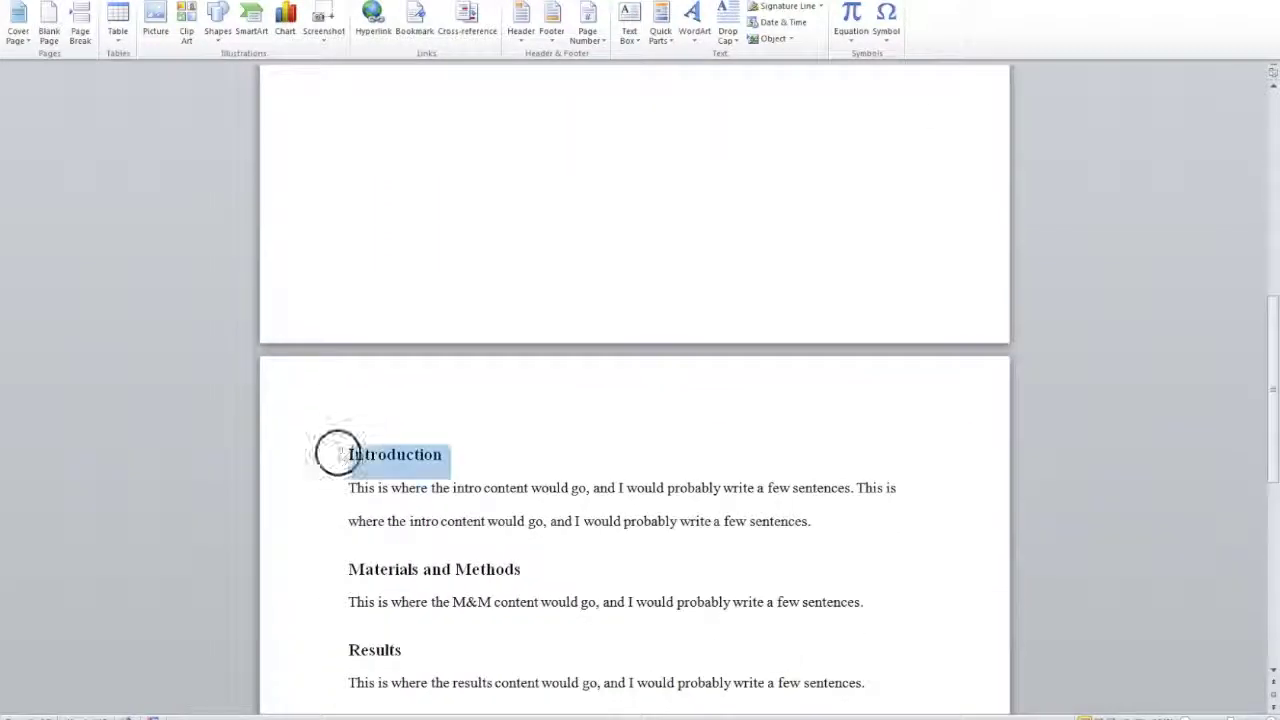
left_click(386, 452)
left_click(349, 564)
left_click(80, 30)
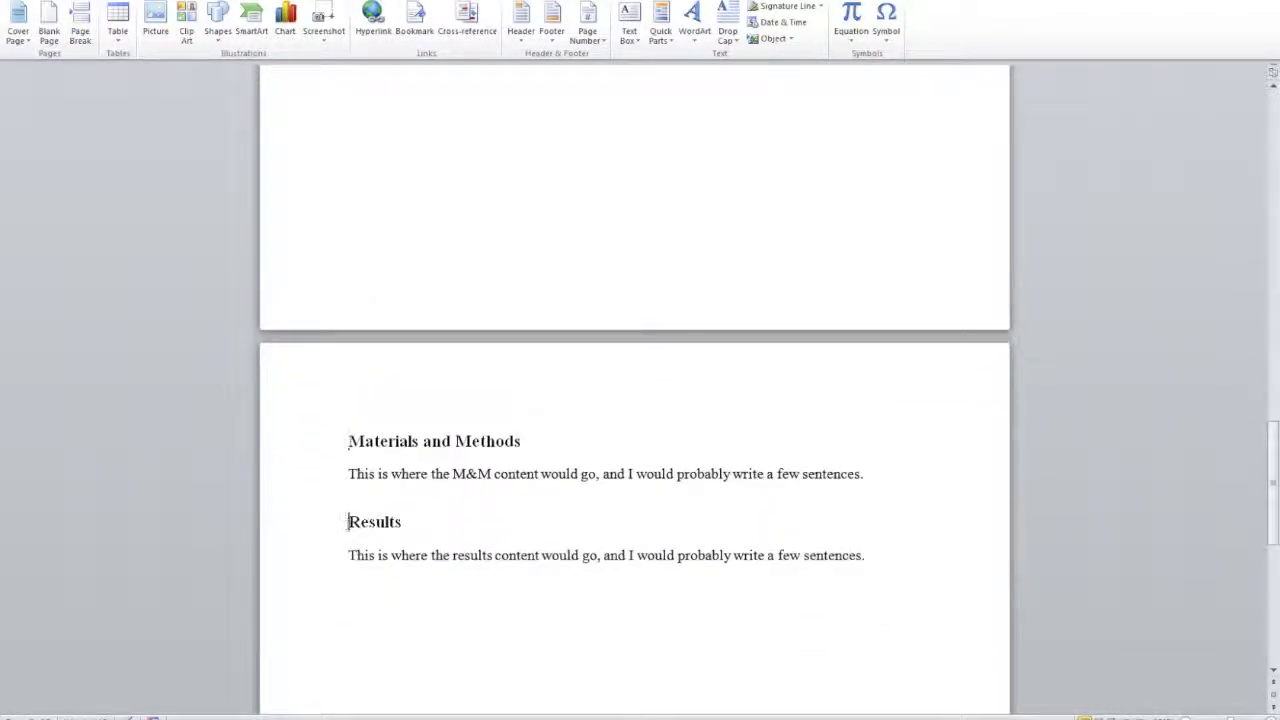
left_click(80, 30)
Add four more copies of the intro sentence to the end of the Introduction paragraph
scroll(361, 484, "up", 15)
scroll(361, 484, "up", 10)
scroll(361, 484, "down", 20)
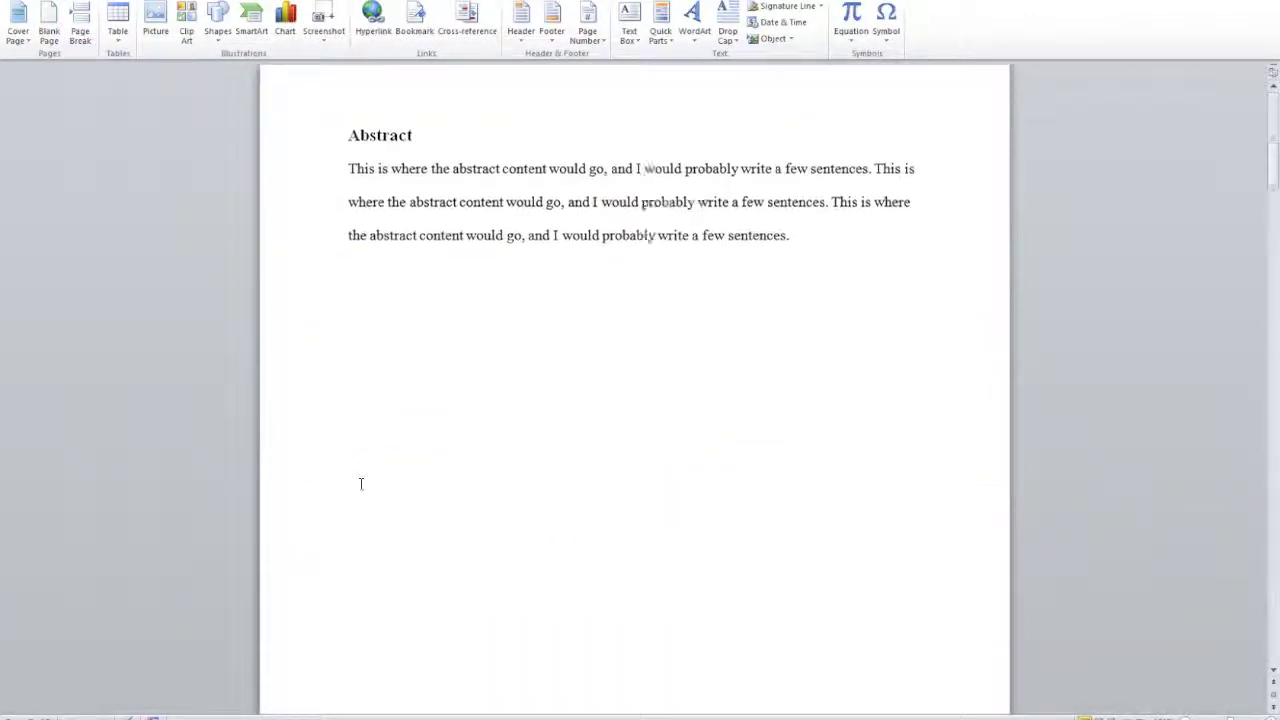
scroll(368, 484, "down", 8)
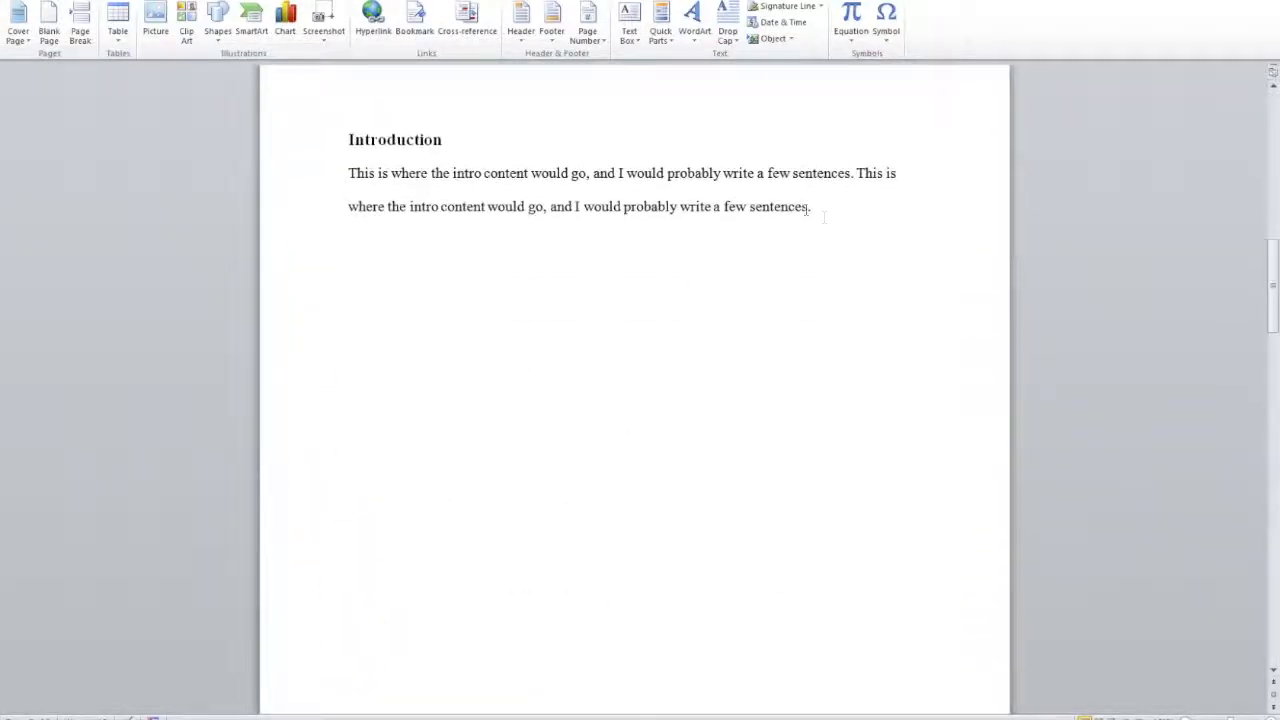
mouse_move(814, 208)
left_mouse_down()
mouse_move(349, 169)
mouse_move(831, 209)
mouse_move(812, 209)
left_mouse_up()
left_click(813, 211)
triple_click(812, 211)
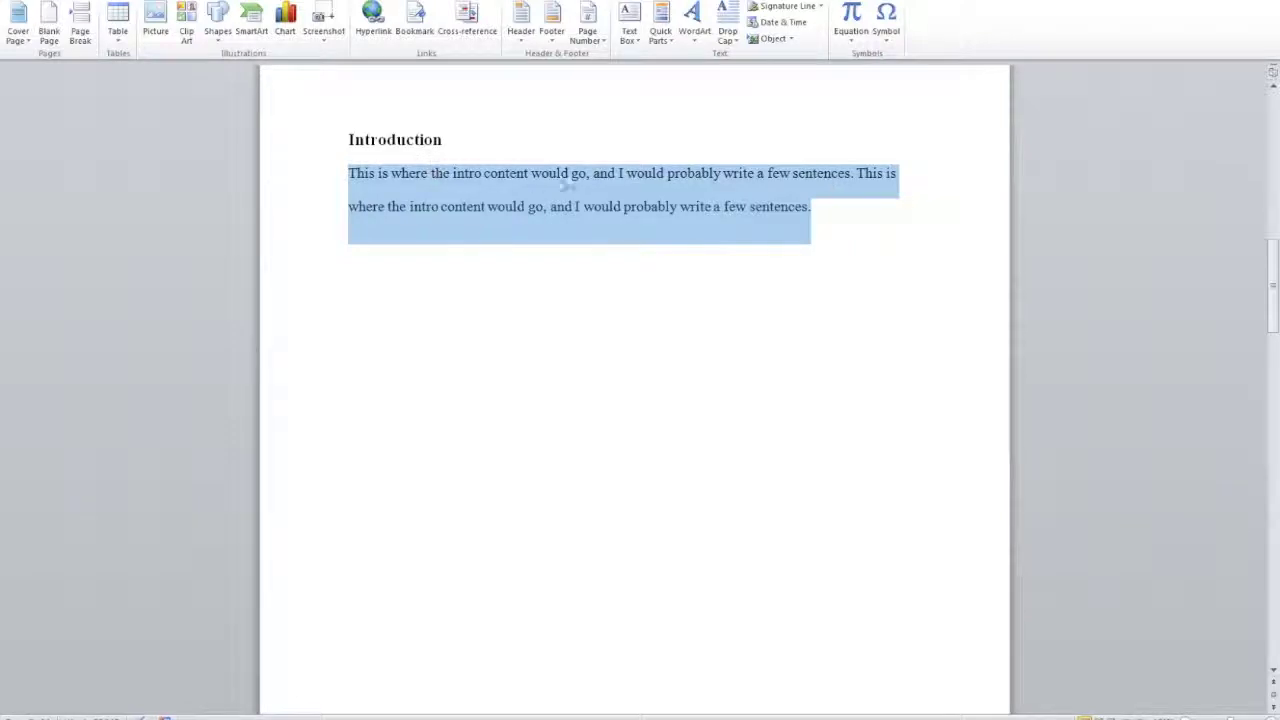
left_click(884, 206)
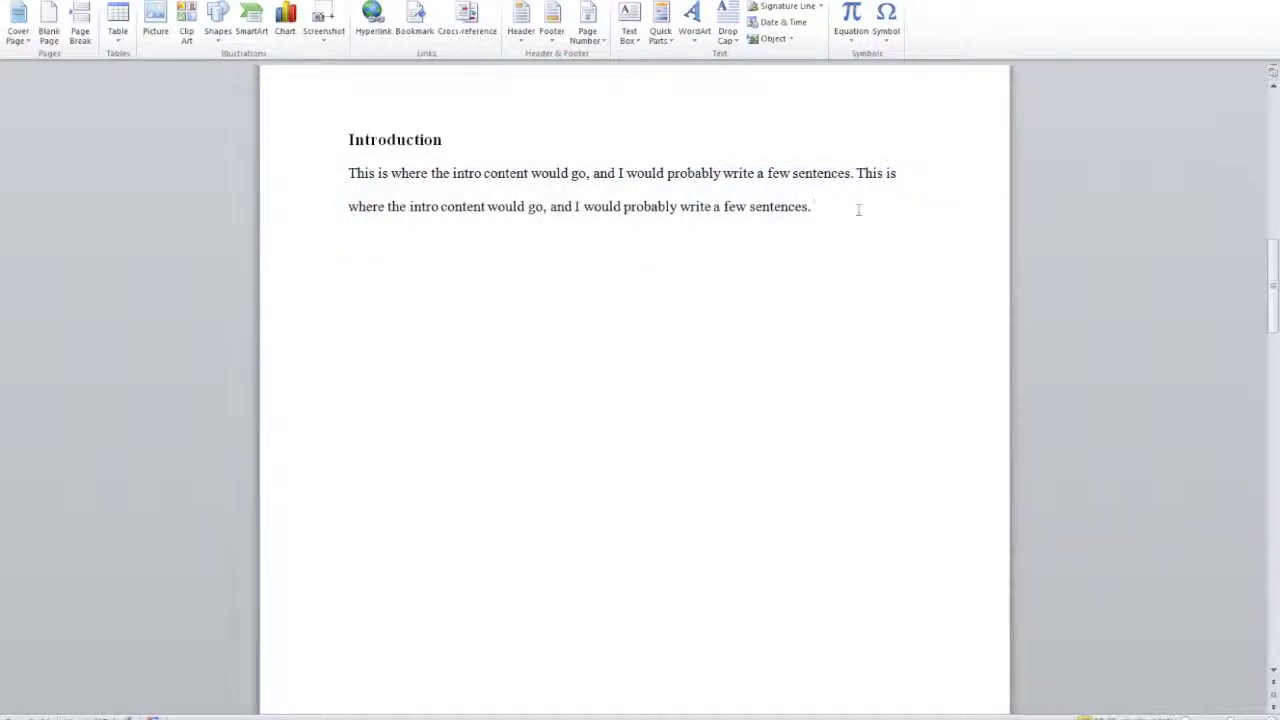
key("ctrl+v")
key("ctrl+v")
key("ctrl+v")
type("This is where the intro content would go, and I would probably write a few sentences.")
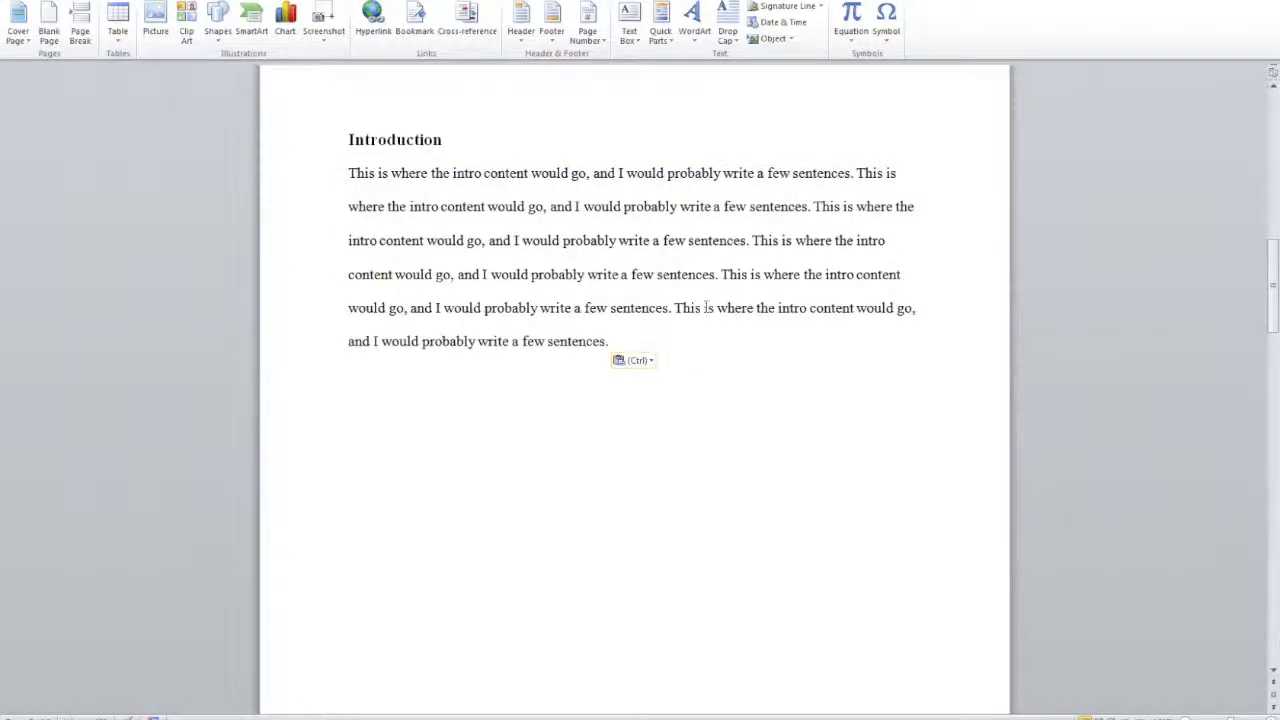
Copy the whole Introduction paragraph and paste it repeatedly as separate paragraphs until the section runs onto another page
left_click_drag(348, 172, 607, 341)
key("ctrl+c")
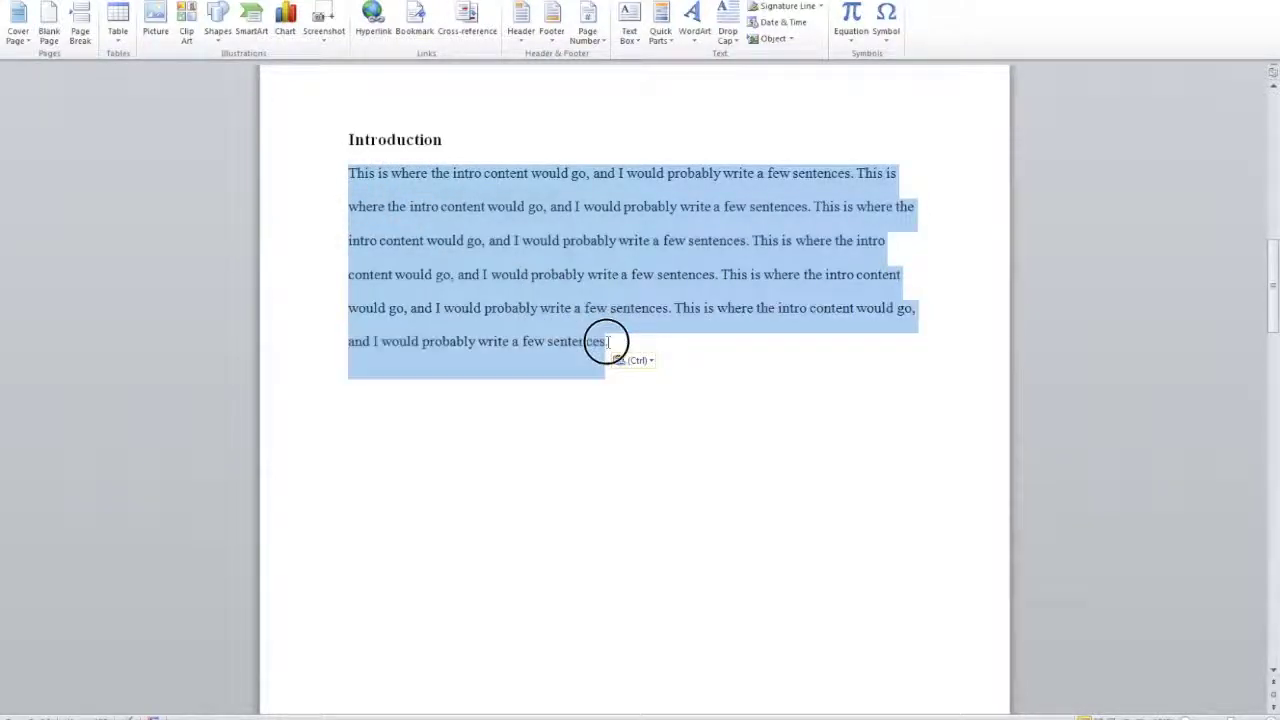
left_click(765, 348)
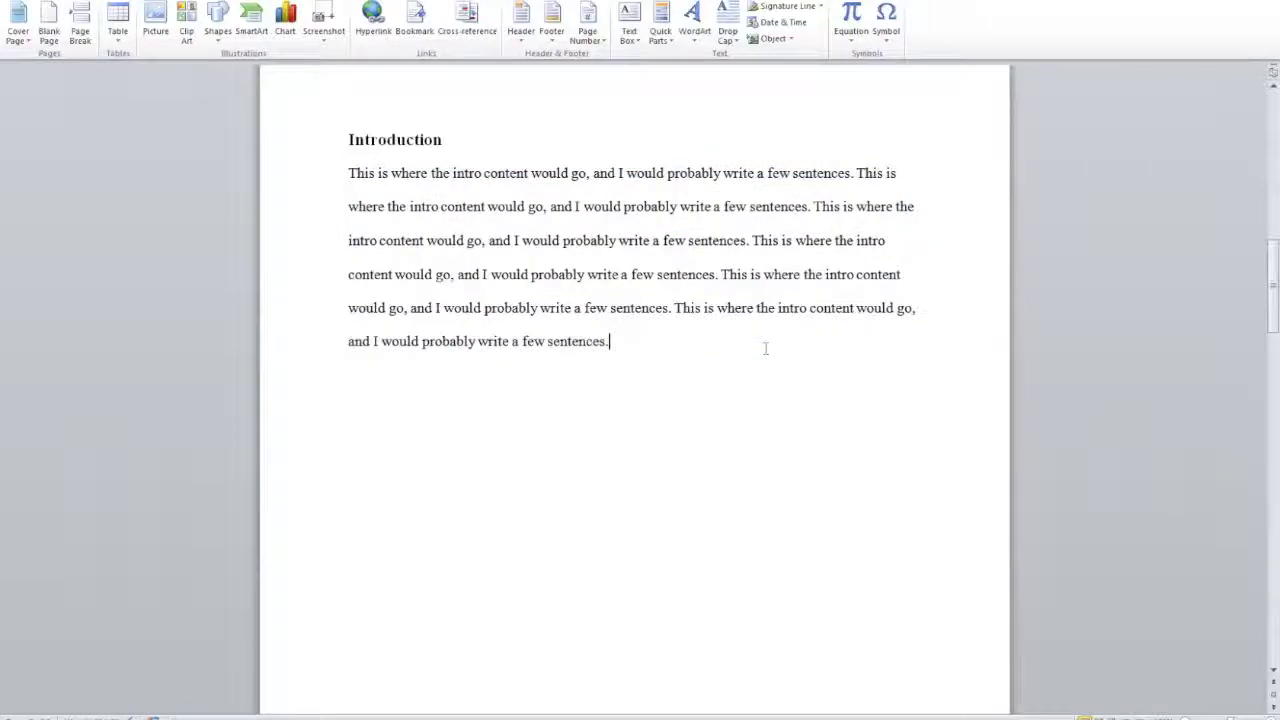
key("ctrl+v")
key("Return")
key("ctrl+v")
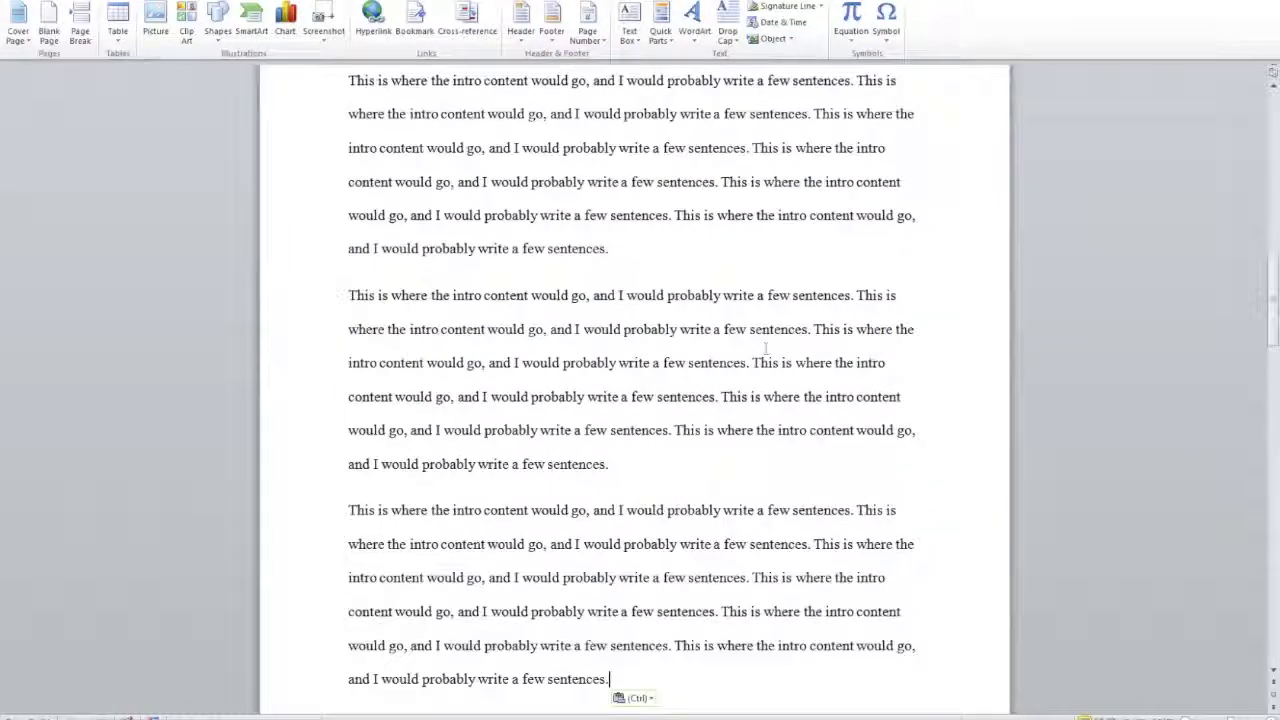
scroll(765, 348, "down", 5)
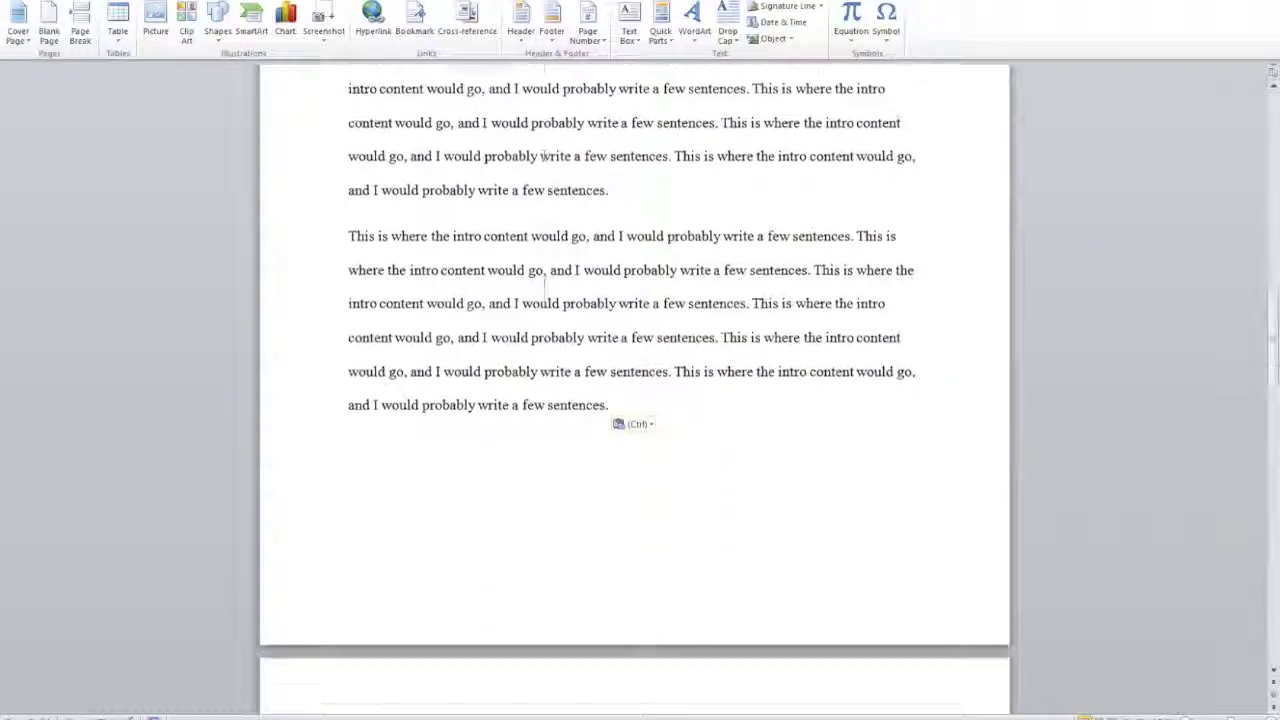
key("Return")
key("ctrl+v")
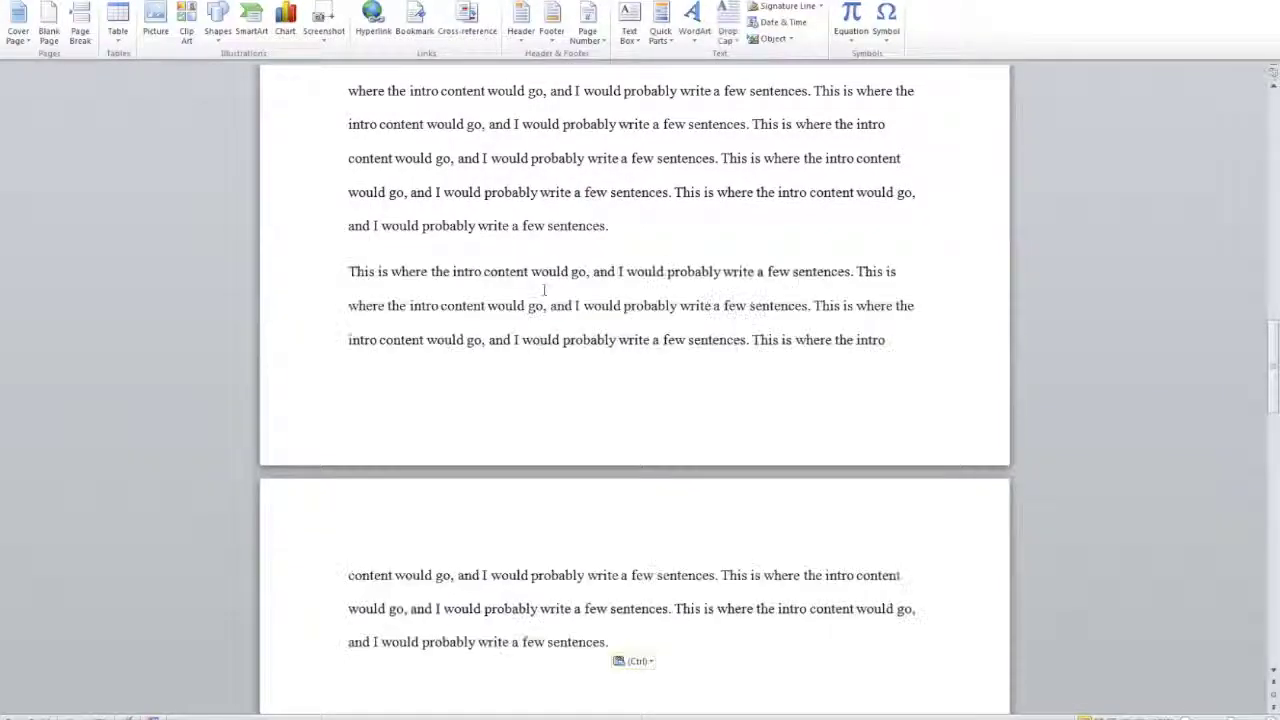
Review the pages from the Abstract to Materials and Methods to check that each section starts on a new page
scroll(576, 367, "down", 10)
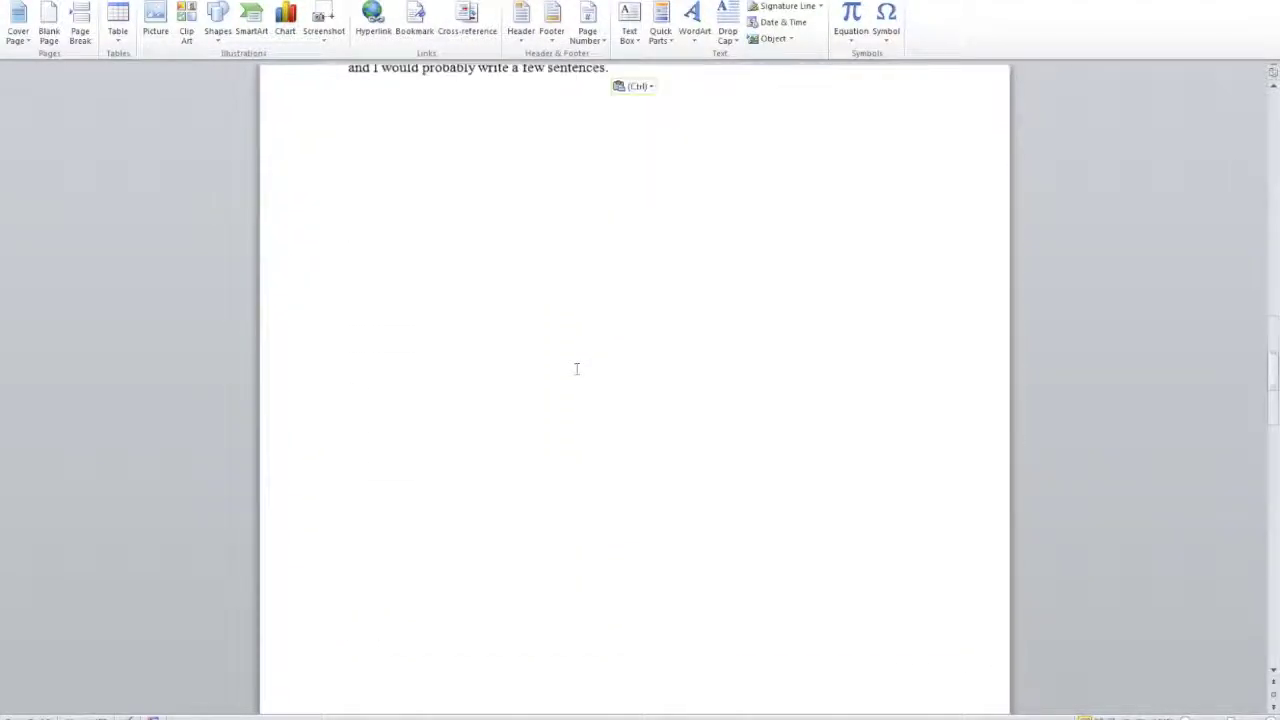
scroll(576, 369, "down", 3)
scroll(576, 369, "up", 10)
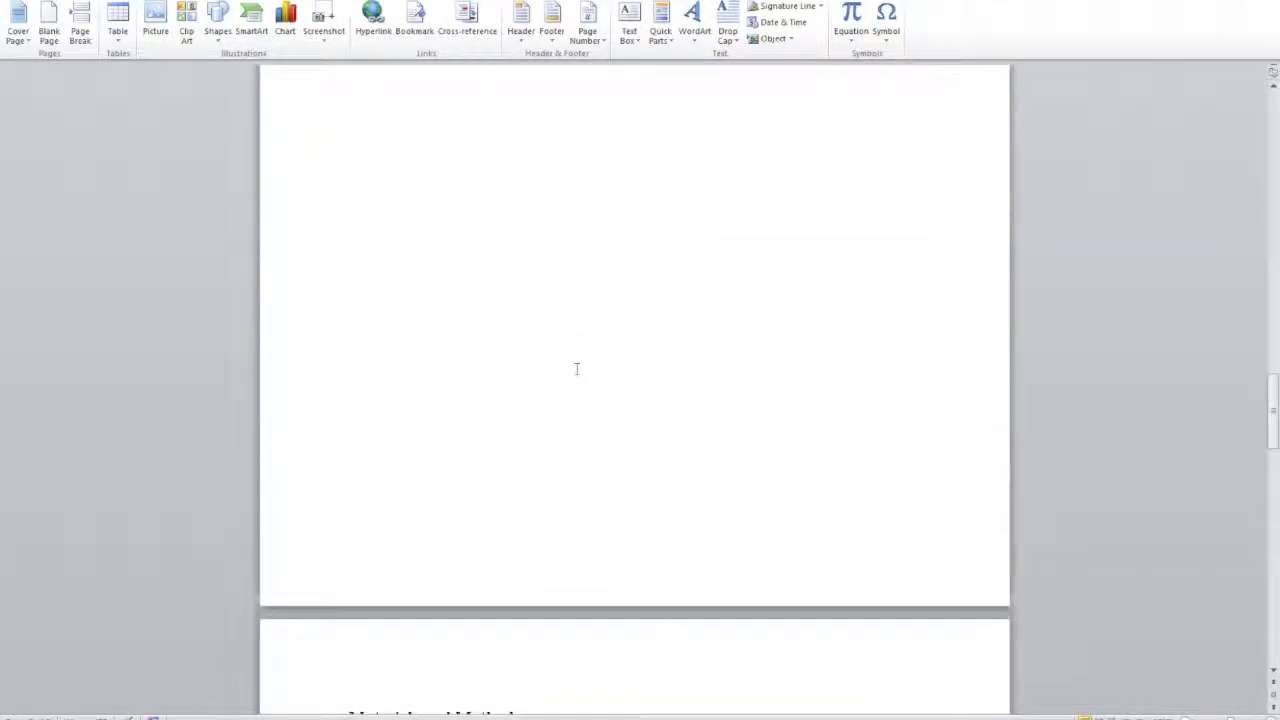
scroll(576, 369, "up", 15)
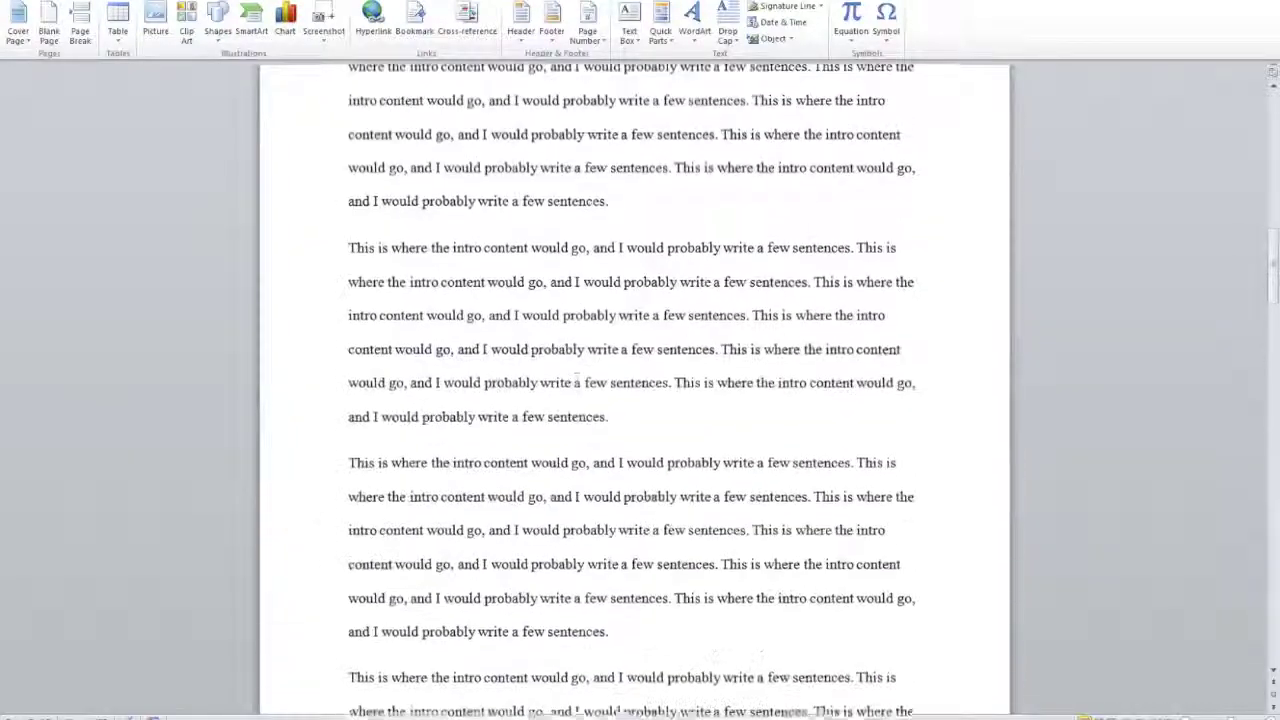
scroll(576, 369, "up", 5)
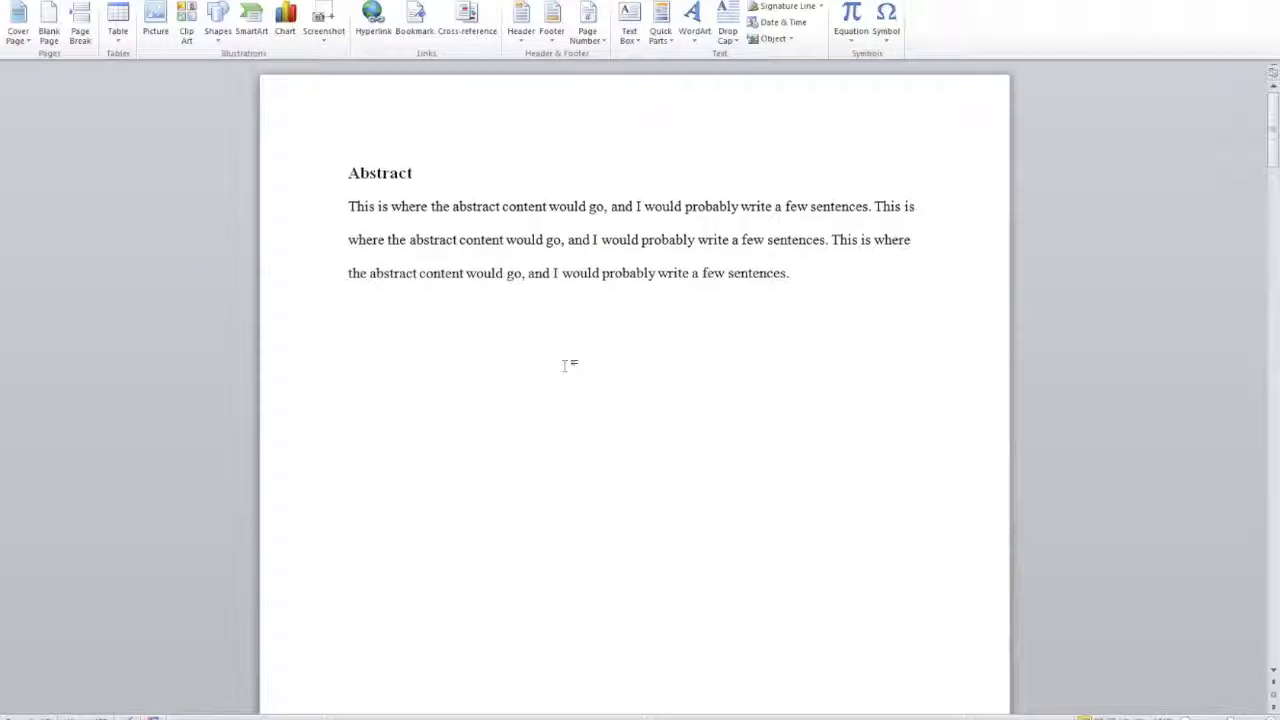
scroll(565, 365, "down", 3)
scroll(565, 365, "up", 3)
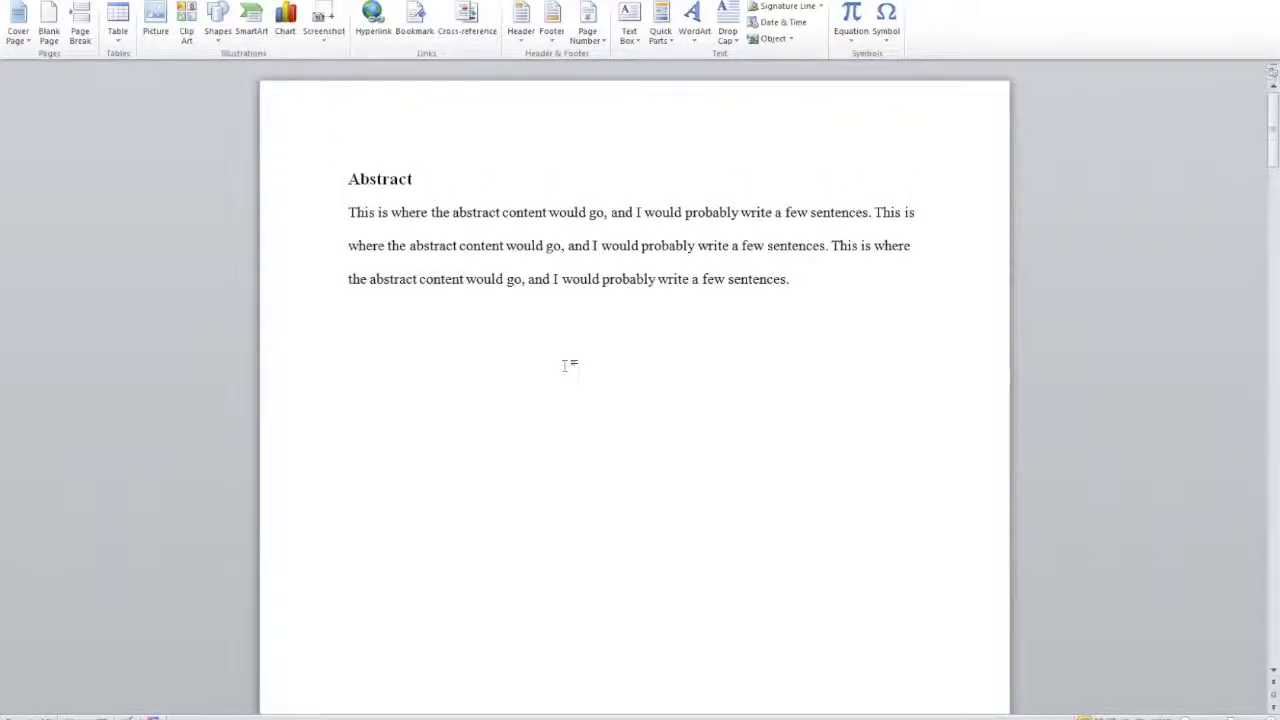
scroll(498, 311, "down", 5)
scroll(498, 311, "up", 3)
scroll(498, 311, "up", 2)
Check the styles and font settings applied to the Abstract heading and to its body text
left_click_drag(353, 184, 416, 186)
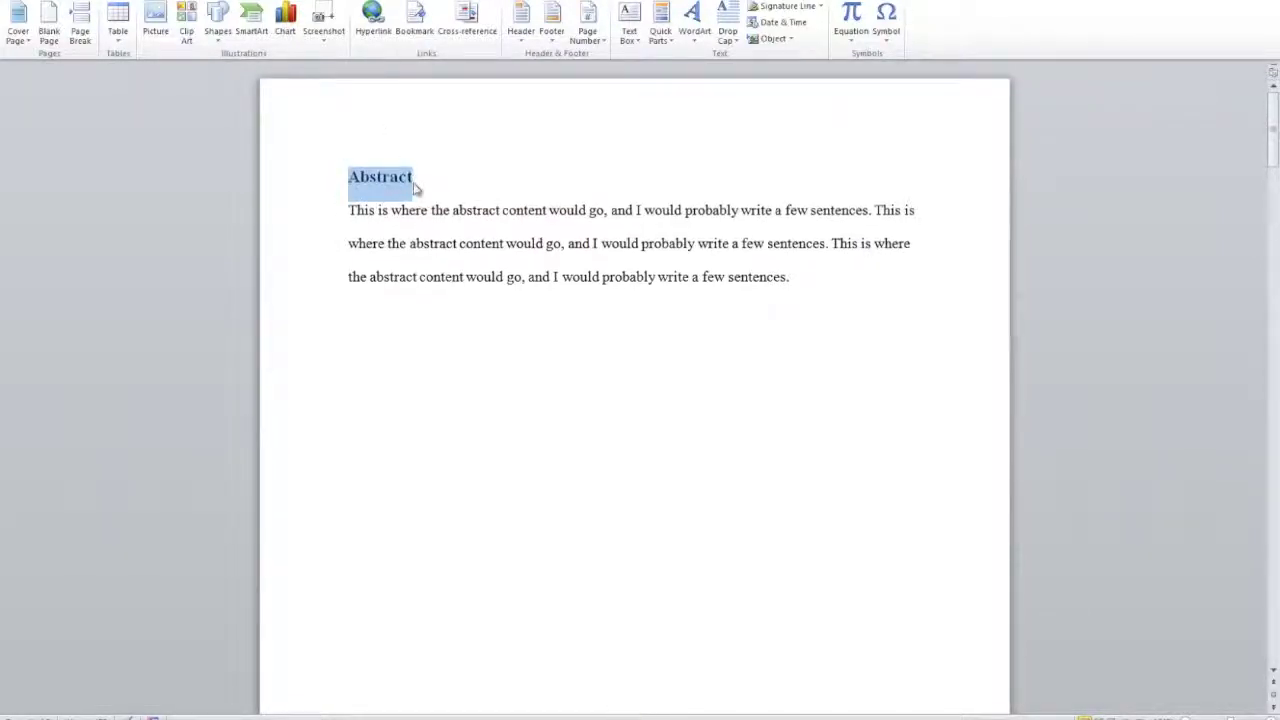
left_click(72, 3)
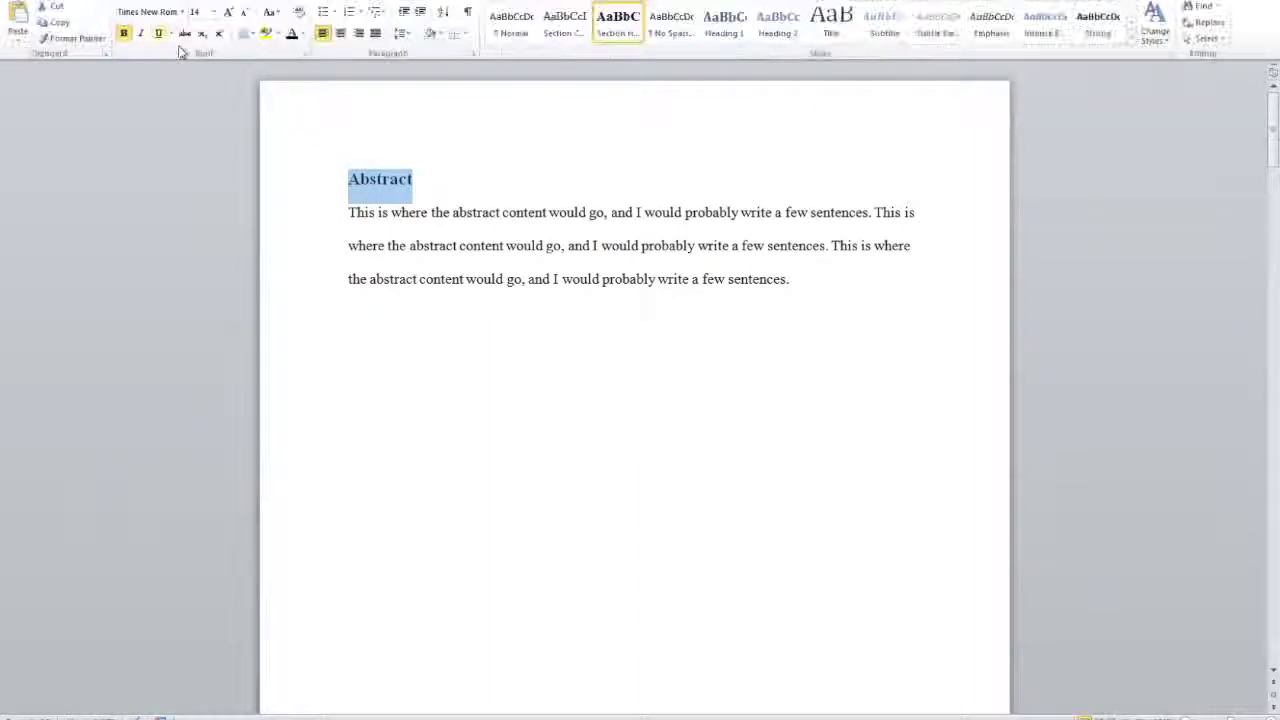
scroll(419, 196, "down", 12)
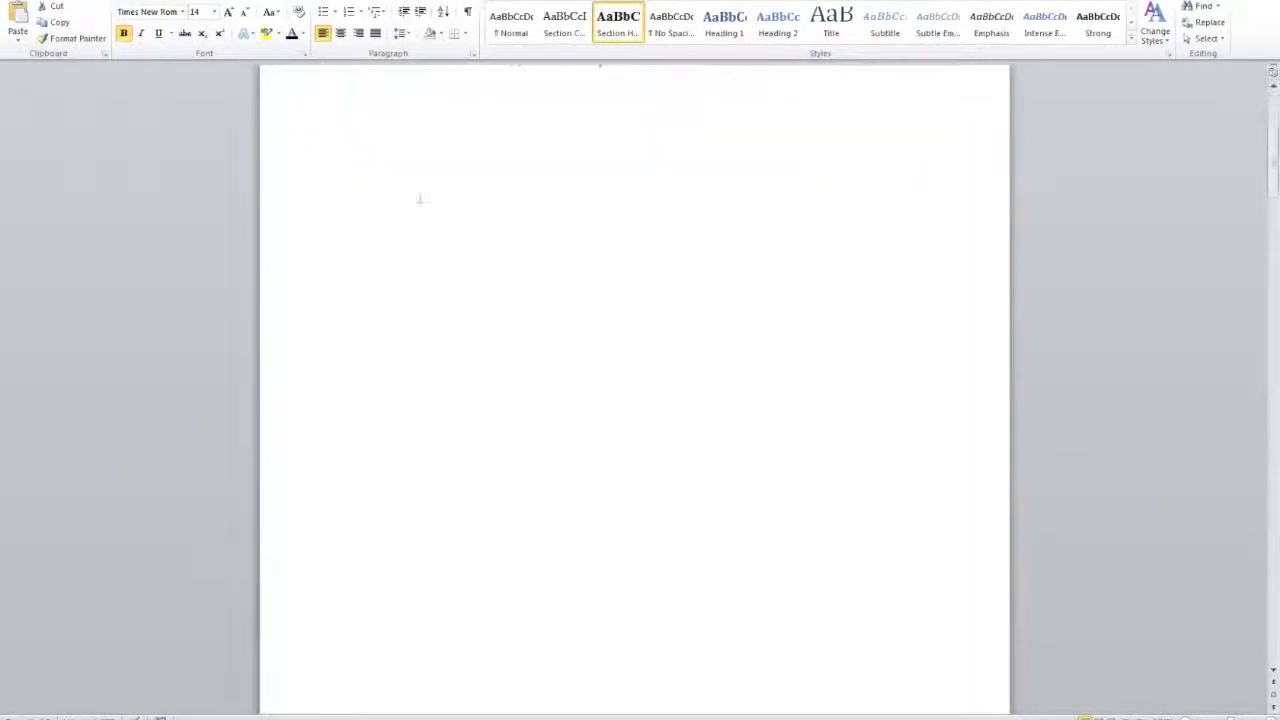
scroll(420, 192, "up", 12)
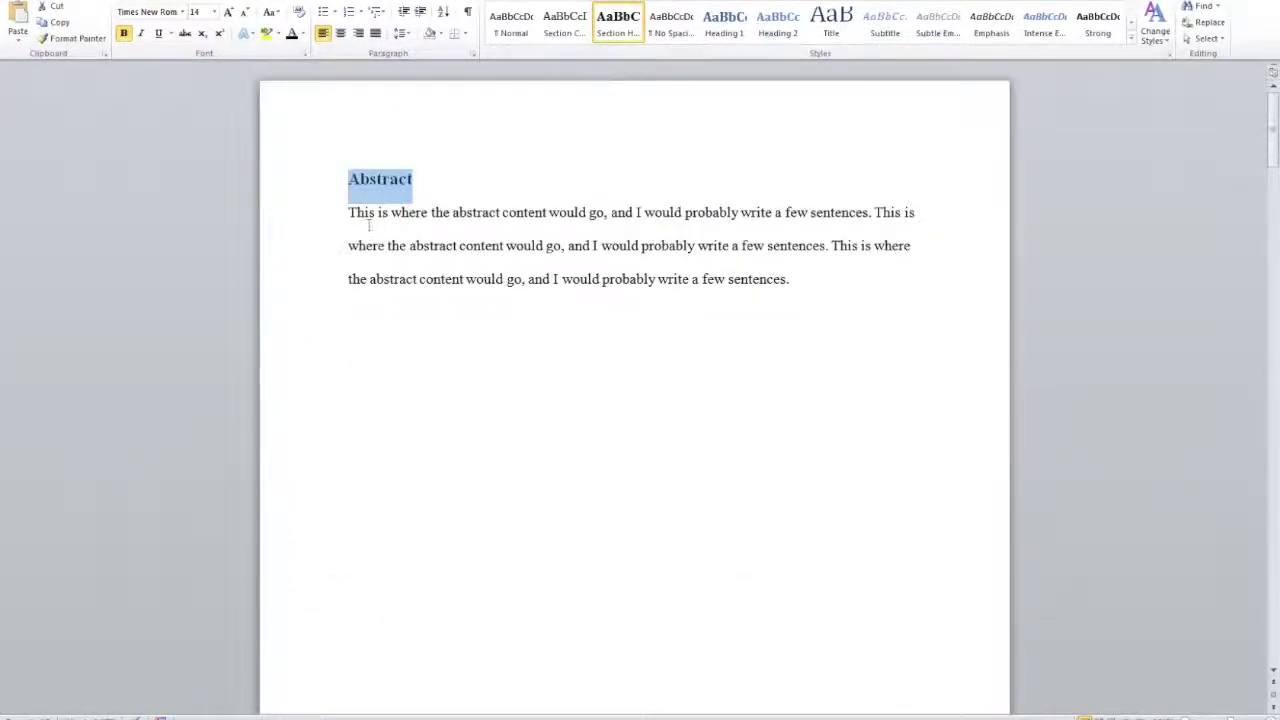
left_click_drag(358, 210, 811, 291)
left_click(811, 291)
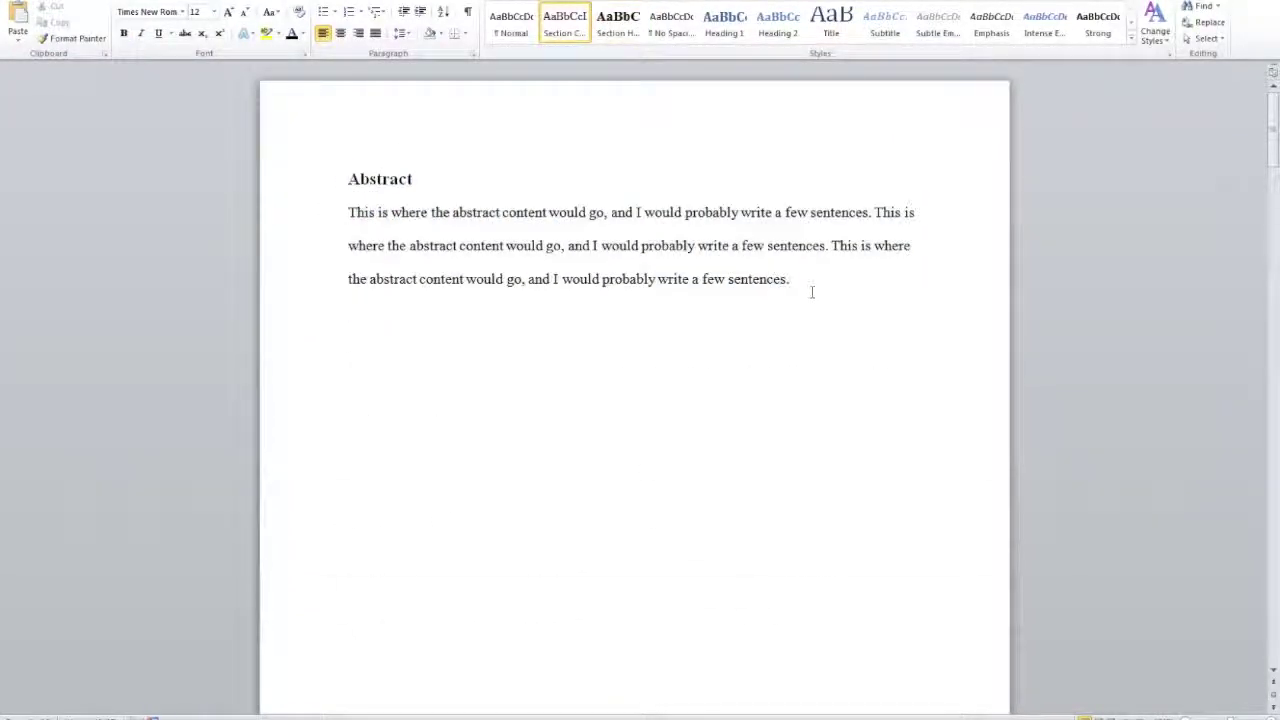
scroll(811, 291, "down", 15)
scroll(465, 289, "up", 15)
scroll(670, 289, "down", 10)
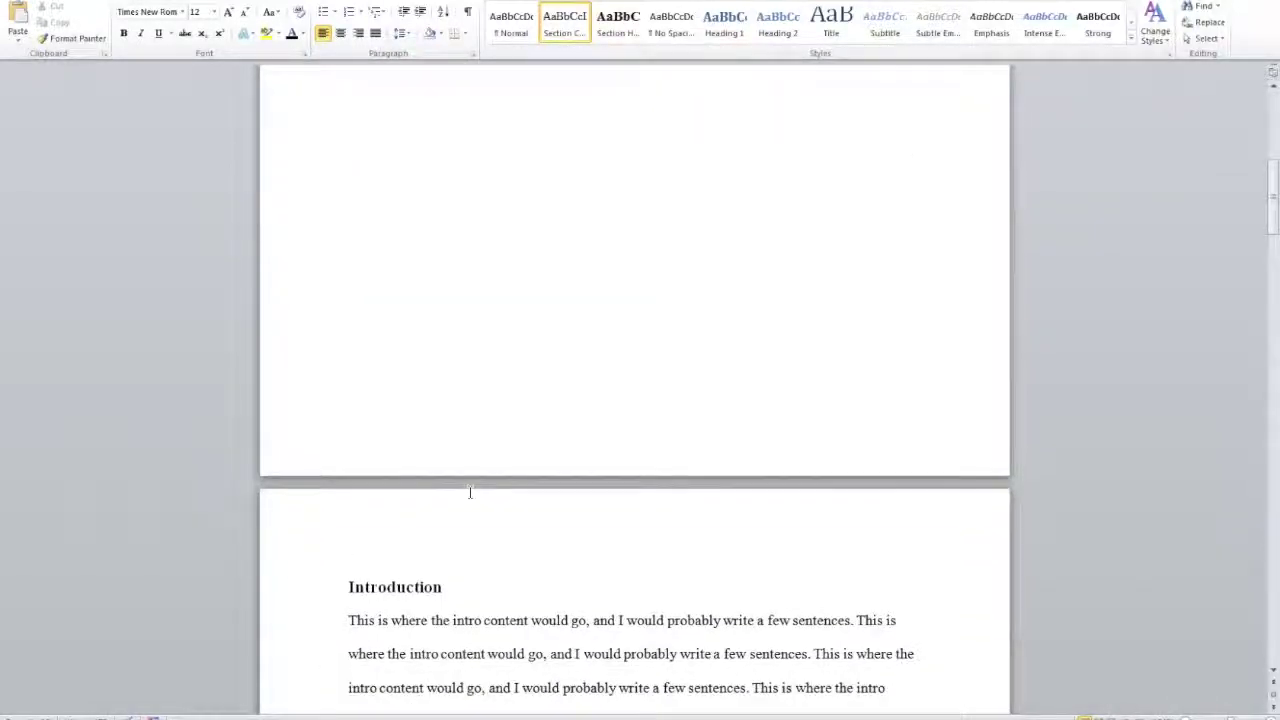
scroll(469, 492, "up", 10)
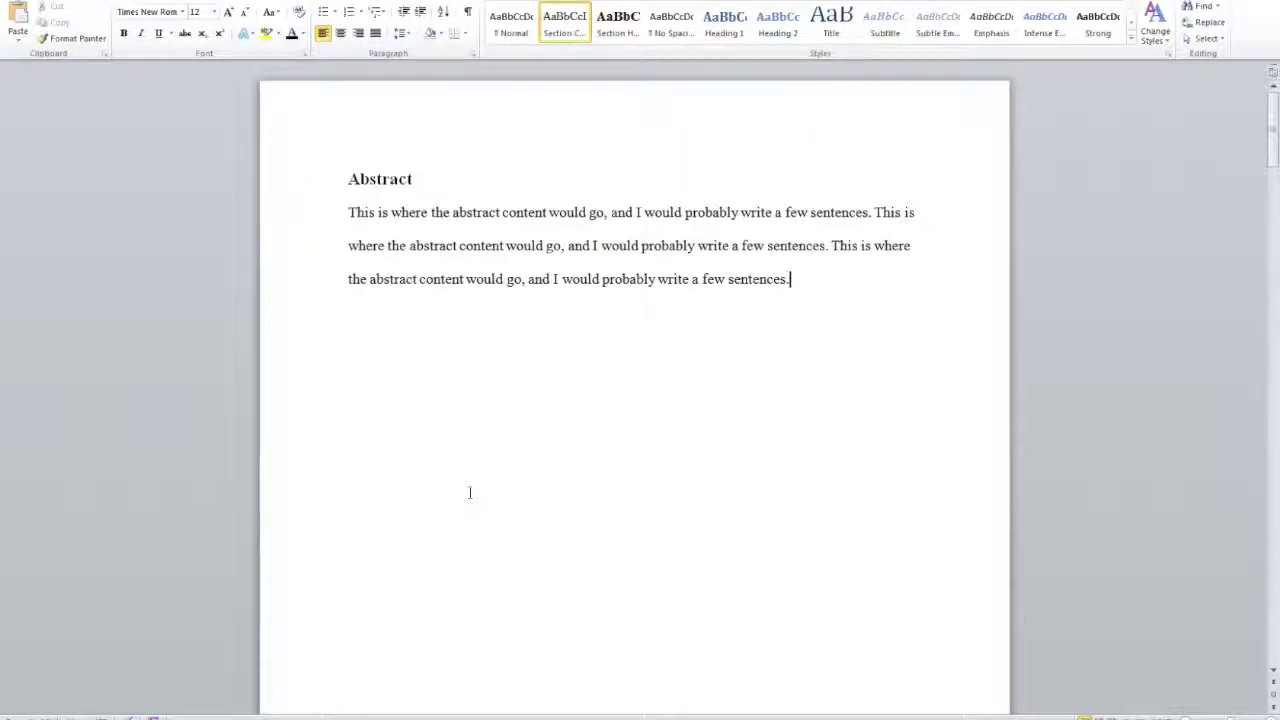